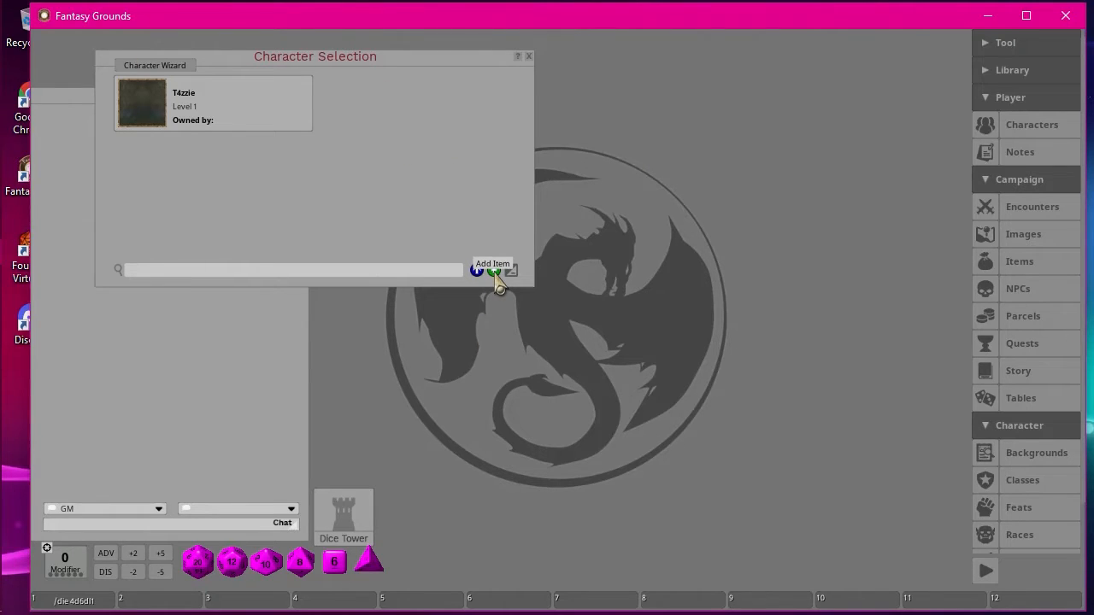
Step: Create a new character, close the character selection and name the character T4zzM4nn
click(495, 272)
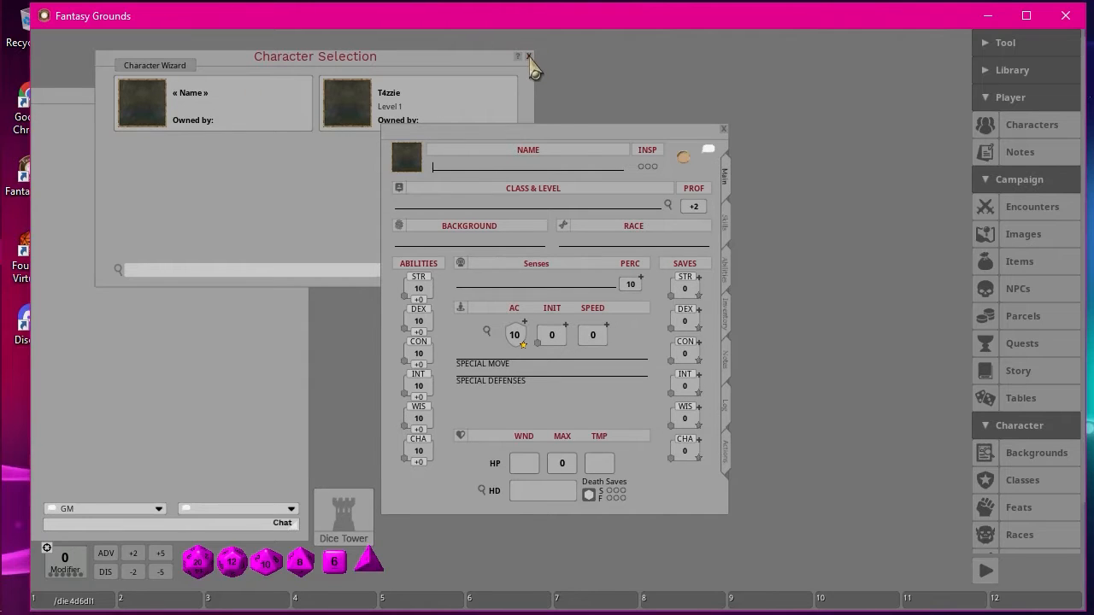
click(529, 57)
drag(576, 151, 221, 68)
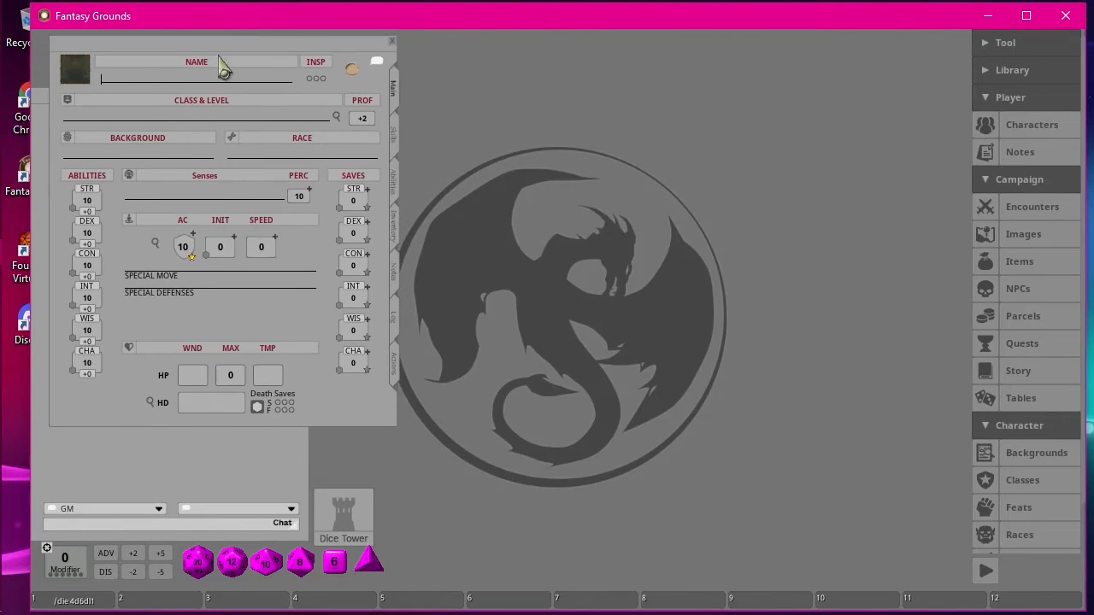
click(134, 81)
text(T4zz)
key(shift)
text(M4nn)
mouse_move(220, 53)
mouse_down()
mouse_move(310, 49)
mouse_move(239, 51)
mouse_up()
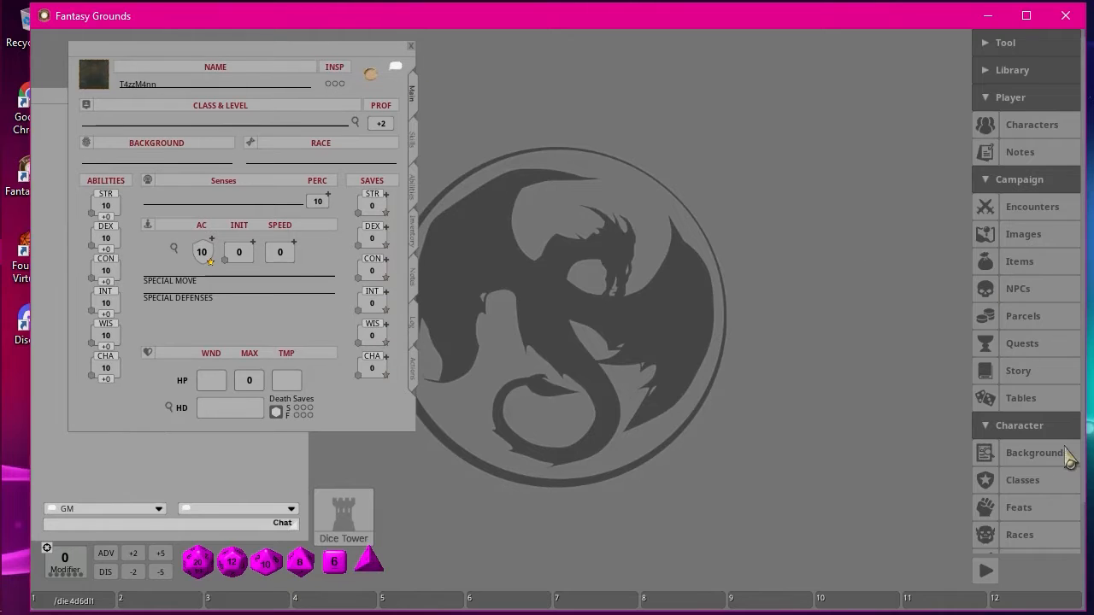
Step: Collapse the Player section of the sidebar and open the list of backgrounds
scroll(1009, 484, down, 2)
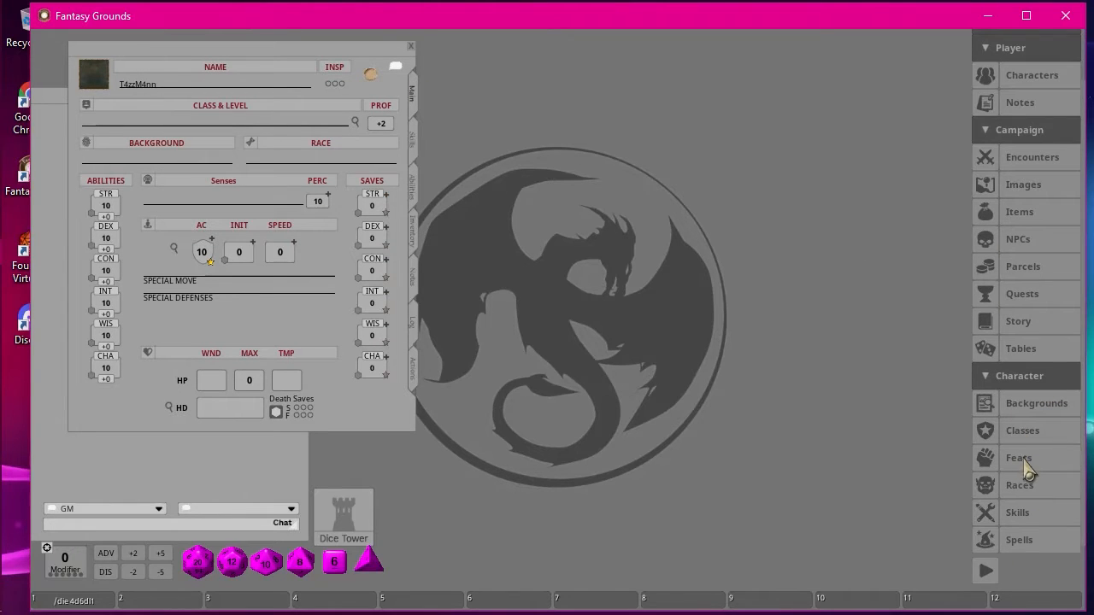
click(1027, 50)
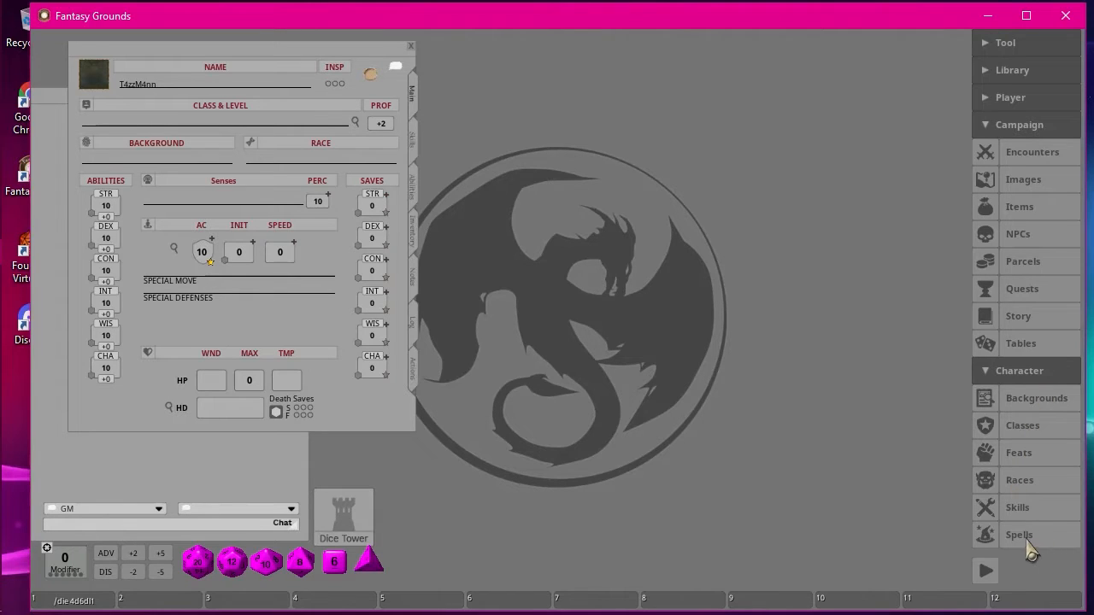
click(1033, 409)
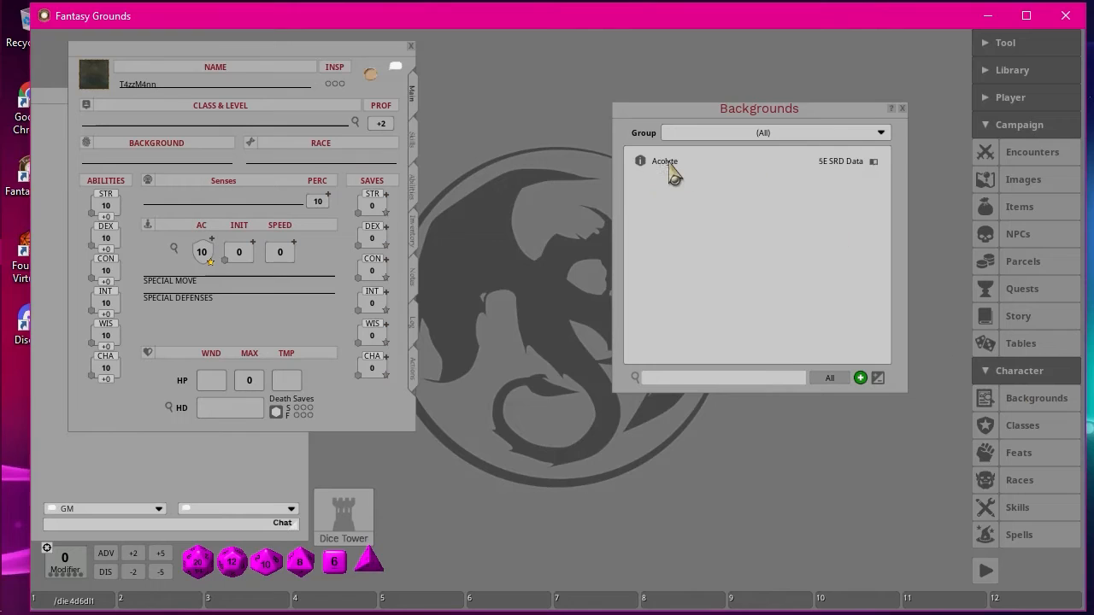
mouse_move(676, 170)
mouse_down()
mouse_move(603, 212)
mouse_move(221, 328)
mouse_move(659, 161)
mouse_move(662, 171)
mouse_up()
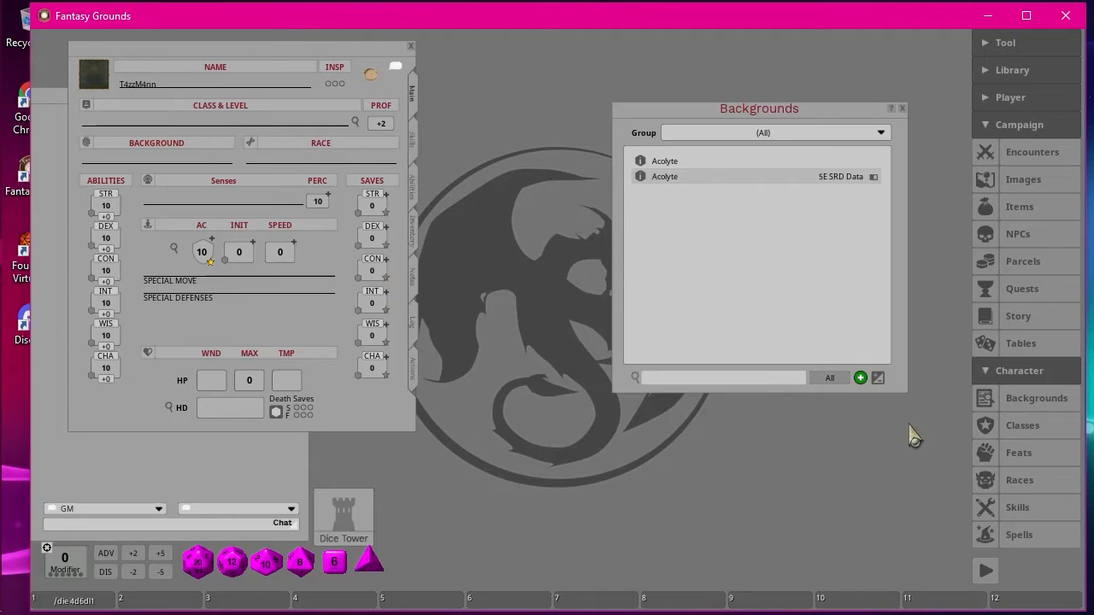
click(878, 379)
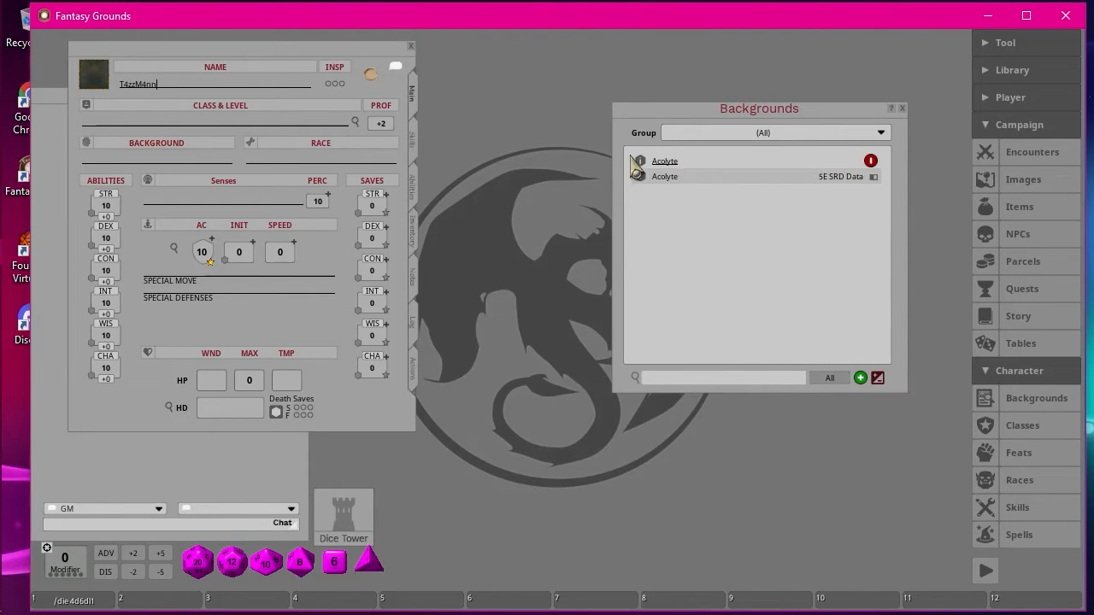
click(871, 162)
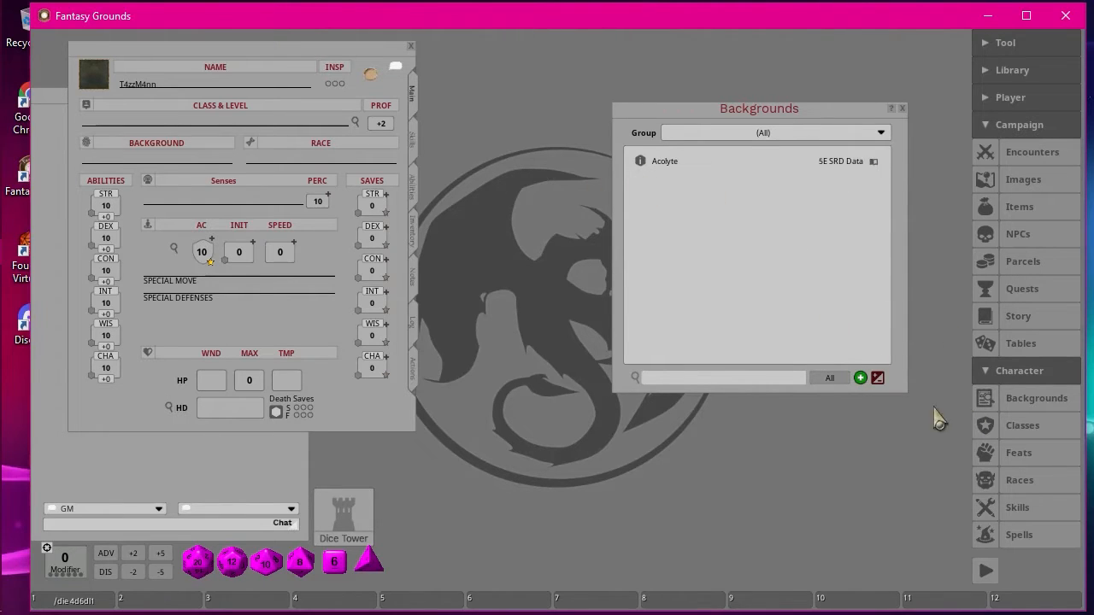
click(878, 379)
Step: Add the Acolyte background to the character sheet and check the added entries in the chat log and skills
drag(252, 48, 283, 55)
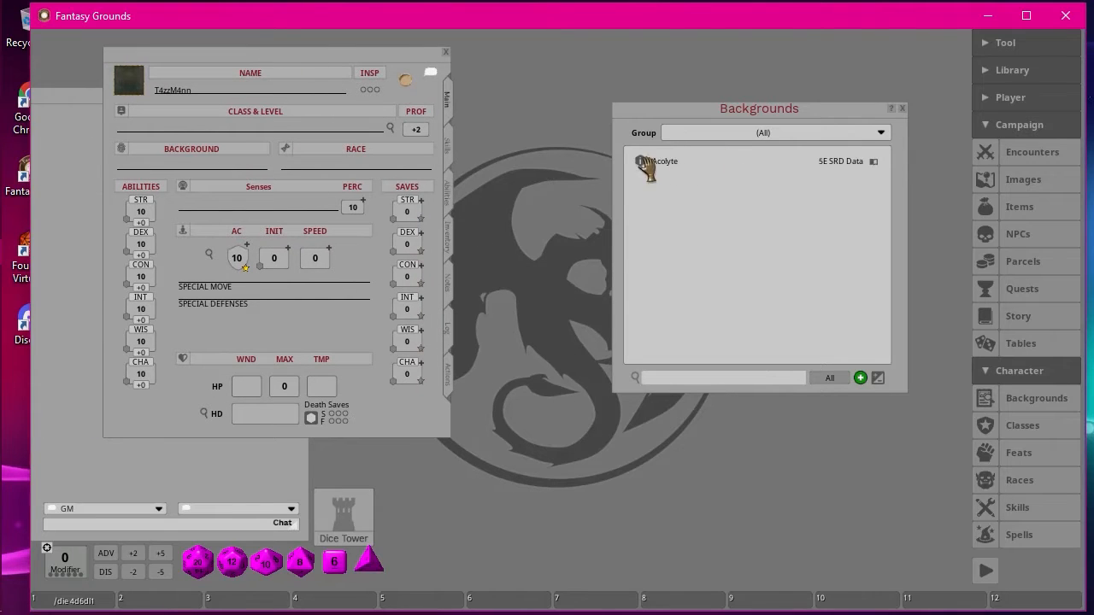
drag(671, 171, 132, 171)
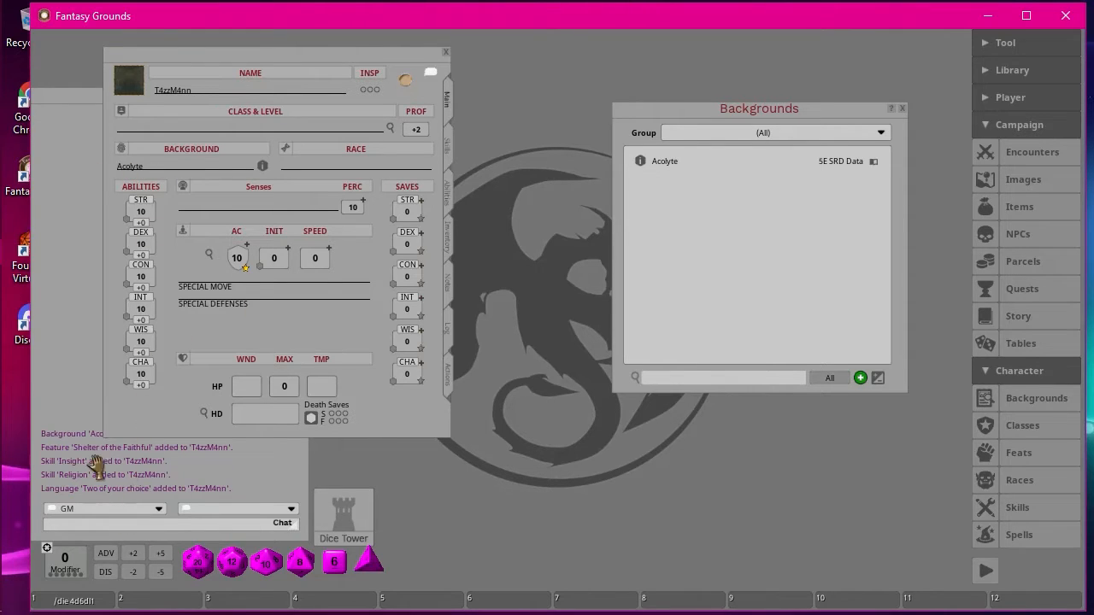
drag(257, 68, 452, 63)
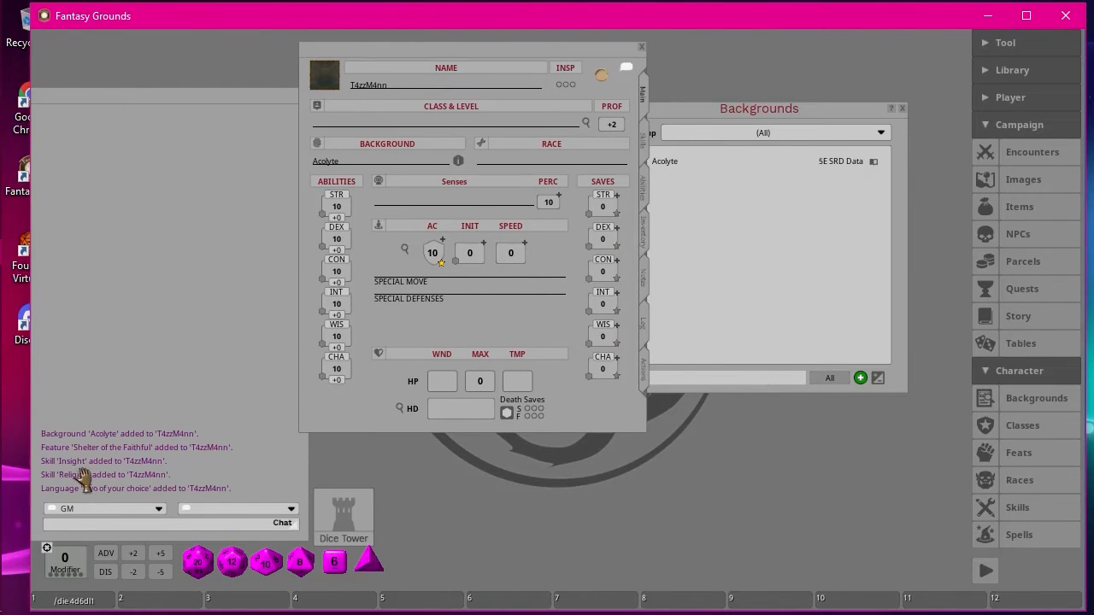
drag(484, 54, 258, 48)
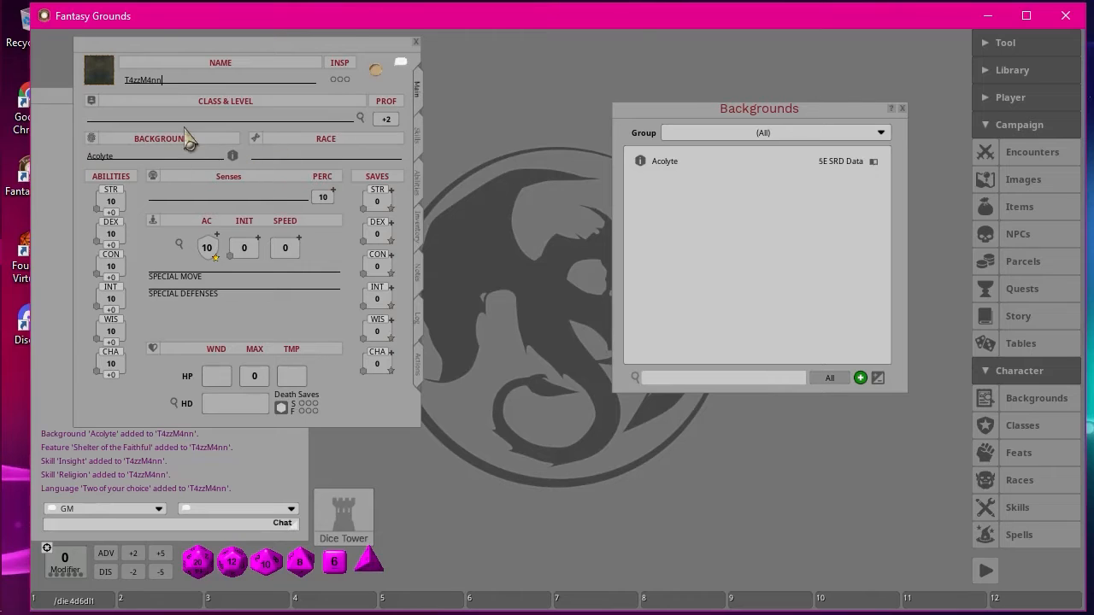
click(420, 142)
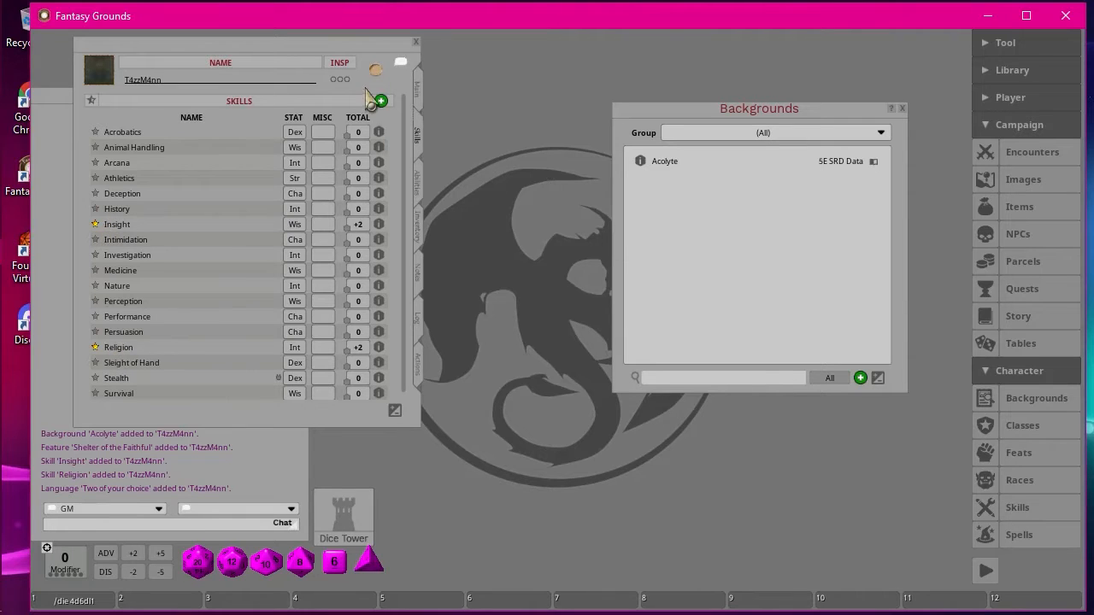
click(417, 87)
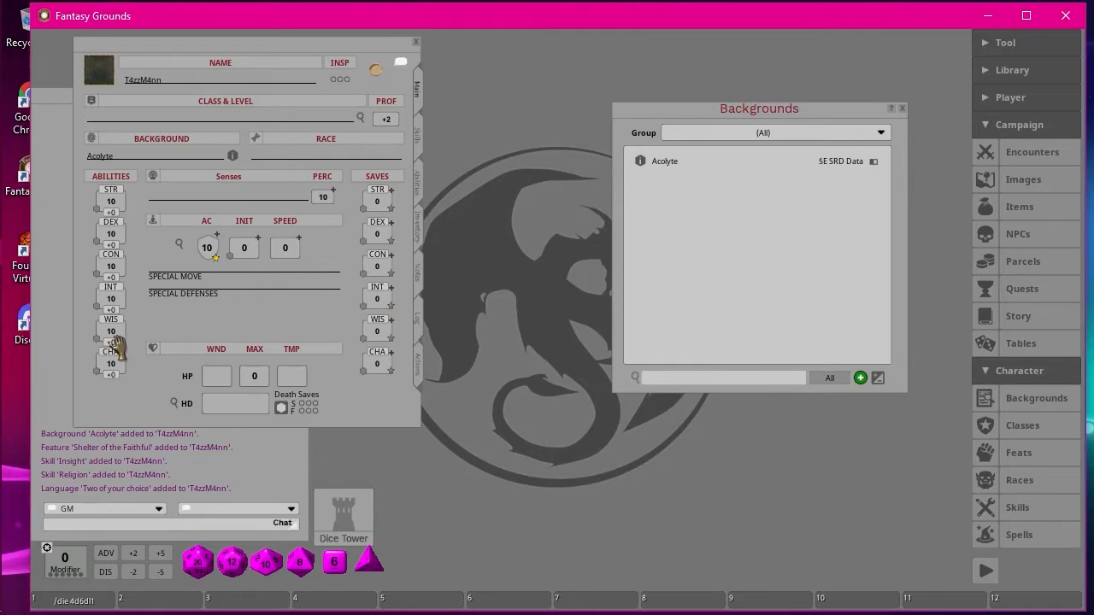
Step: Close the backgrounds list and add the Human race from the races list to the character sheet
drag(254, 53, 490, 50)
drag(745, 108, 800, 61)
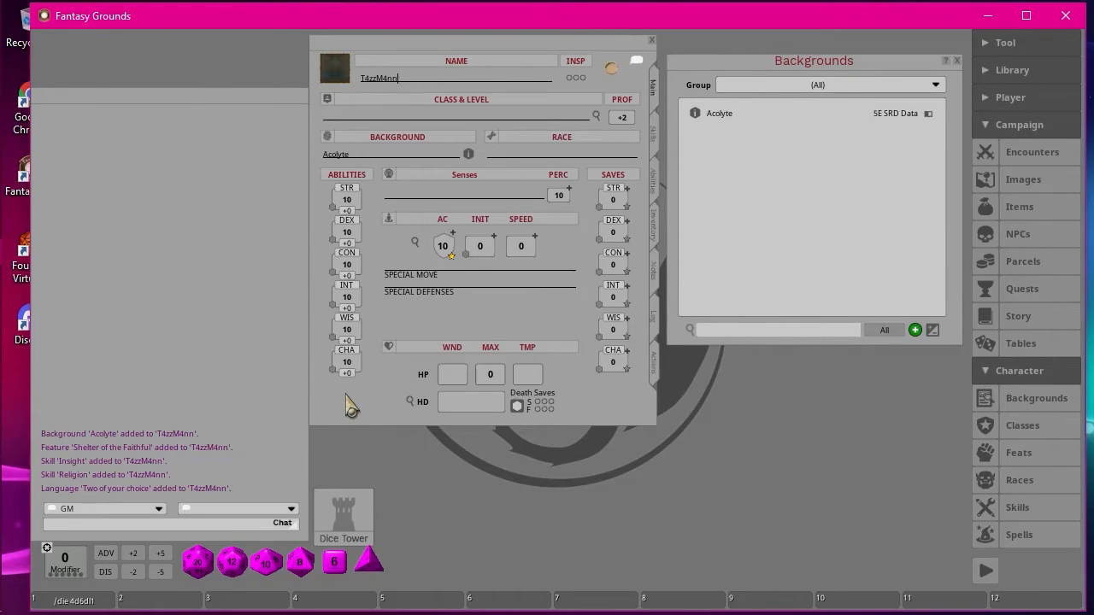
click(956, 61)
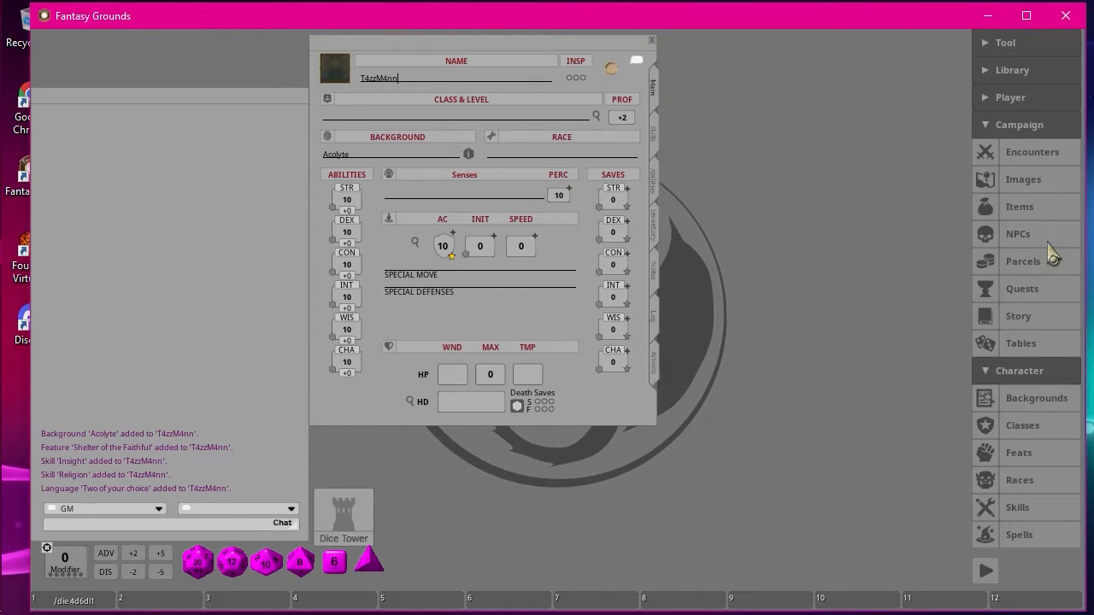
click(1019, 481)
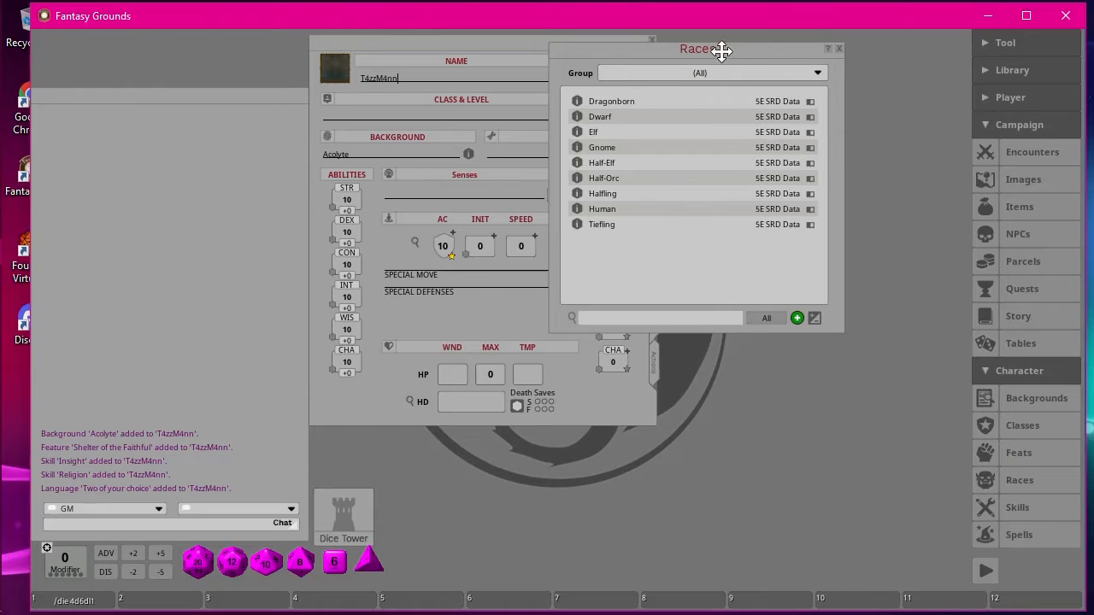
drag(723, 49, 799, 49)
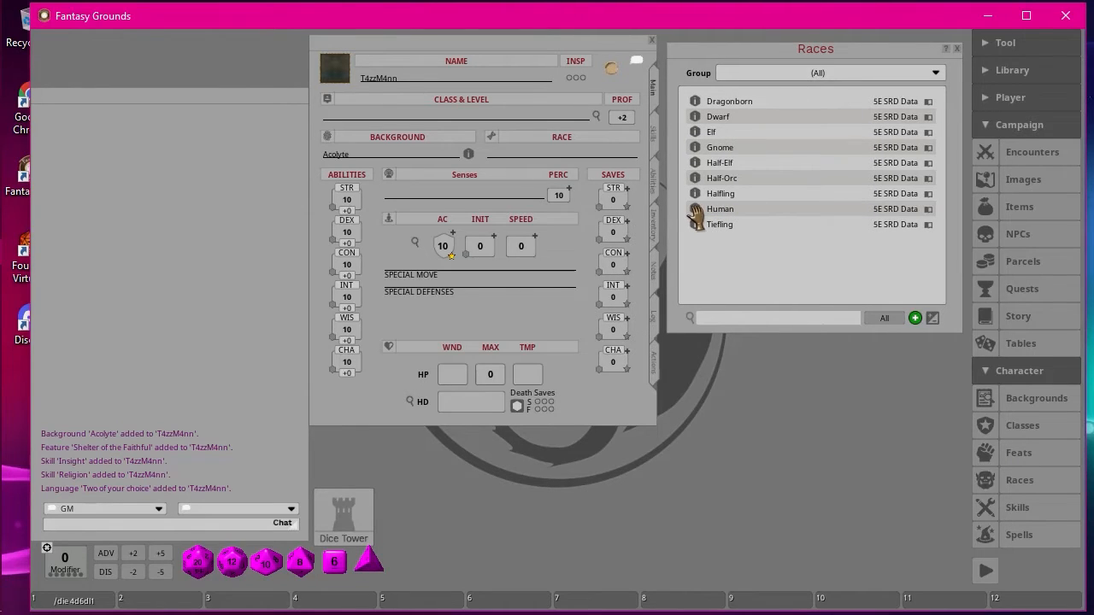
drag(697, 212, 357, 403)
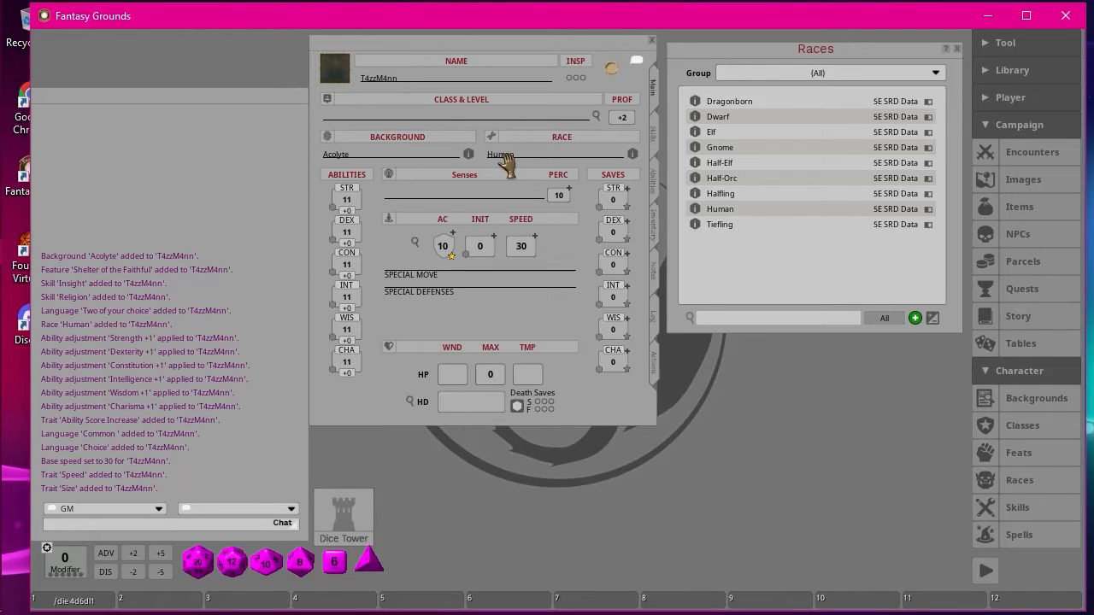
Step: Examine the character's skills, ability scores, features, languages, inventory and notes after applying the race
click(654, 142)
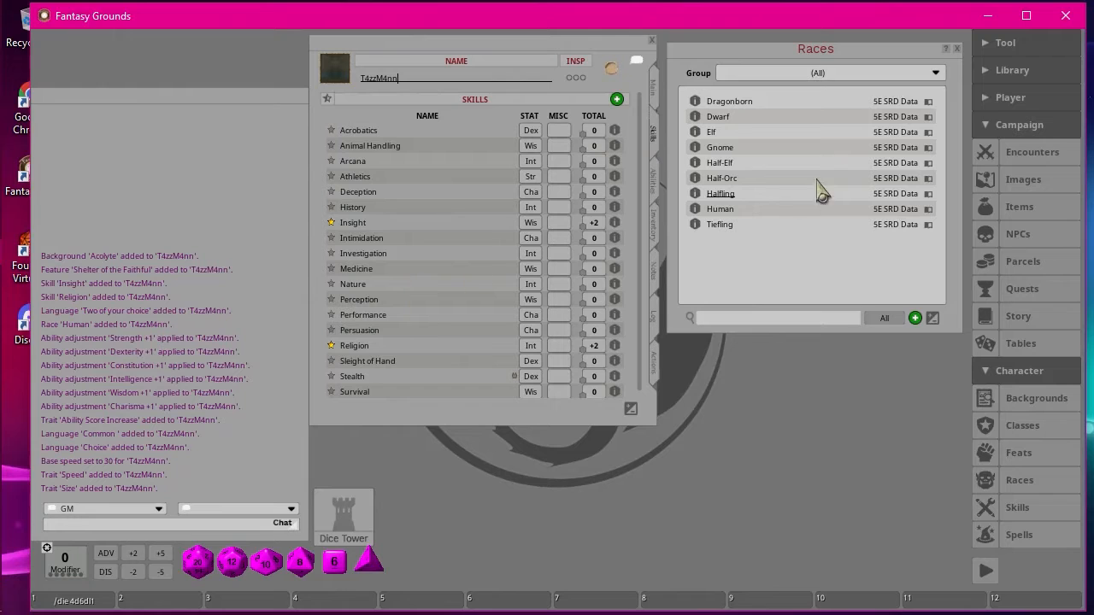
click(657, 92)
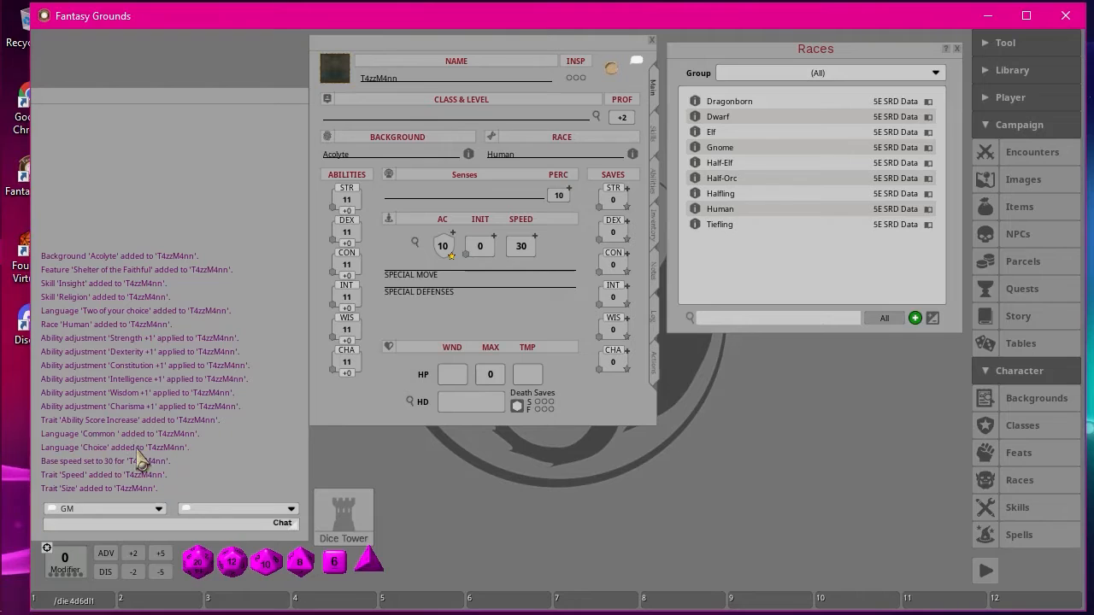
click(656, 190)
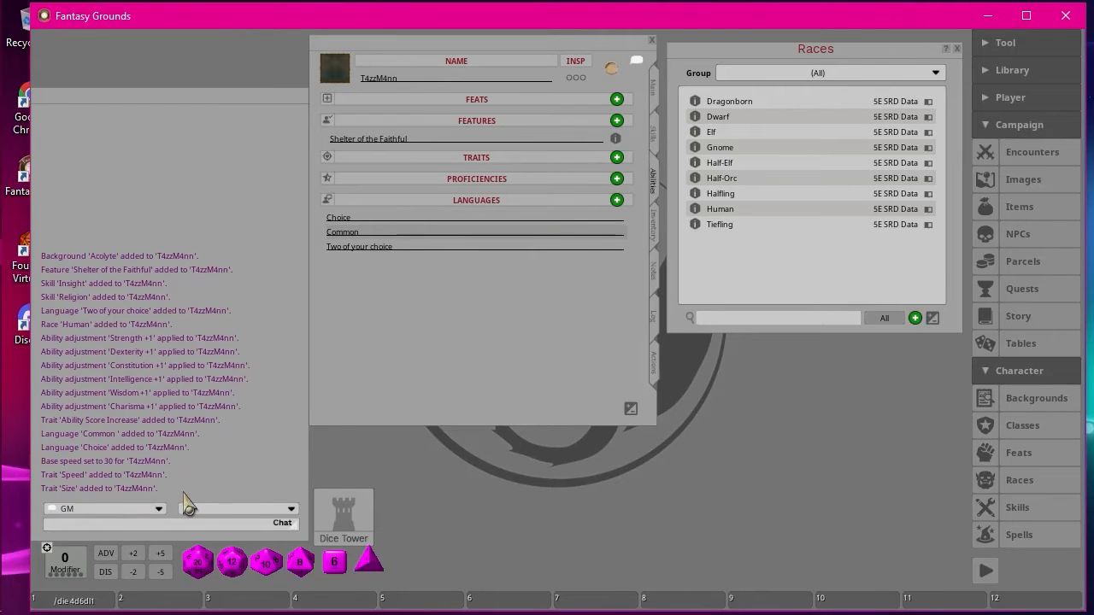
click(655, 89)
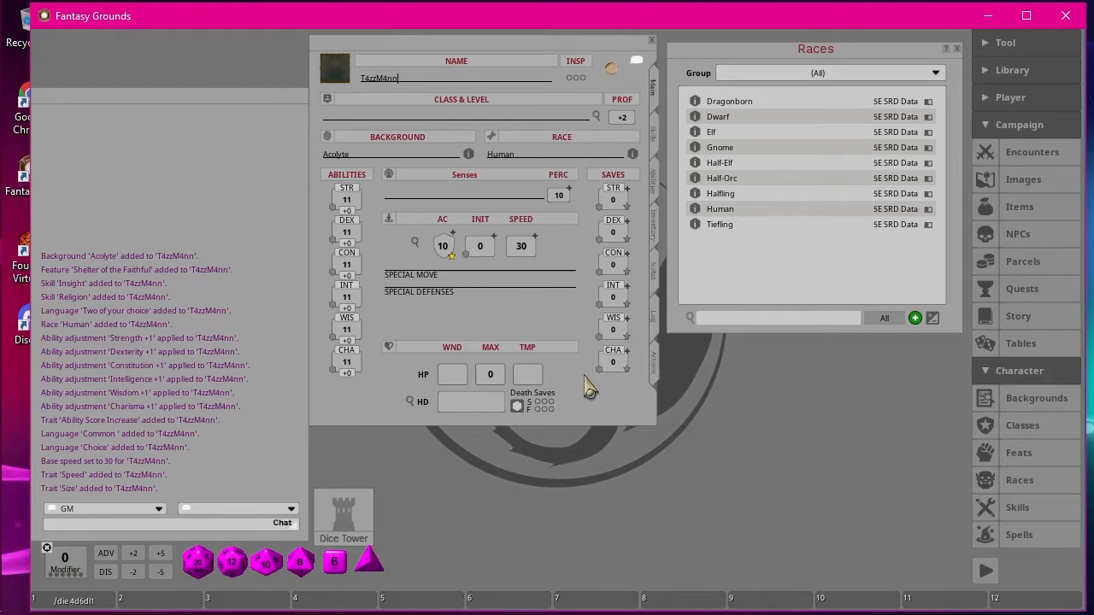
click(653, 193)
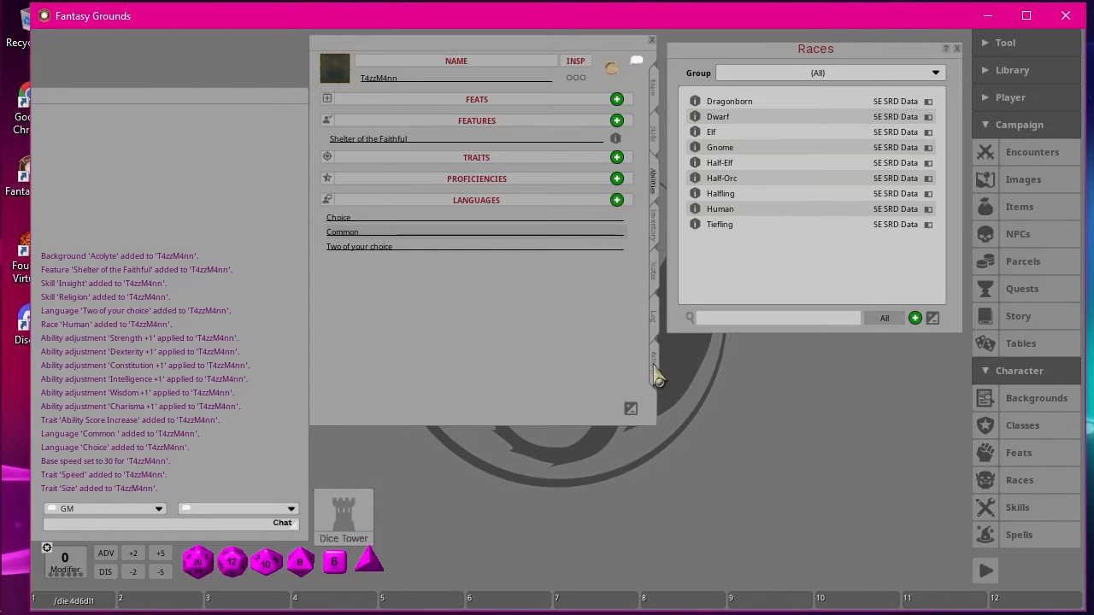
click(654, 235)
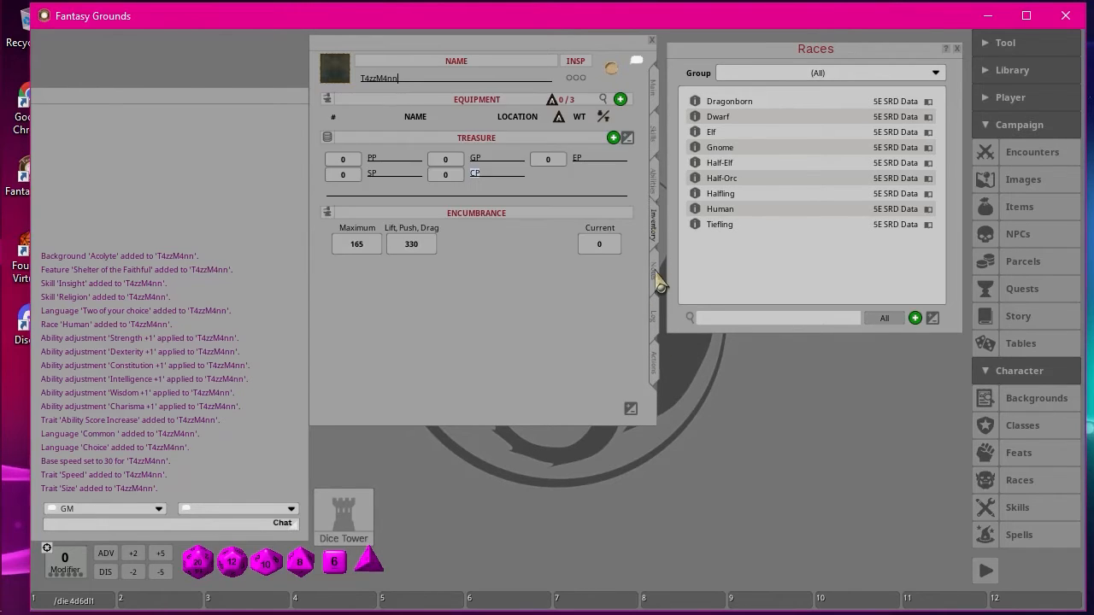
click(655, 271)
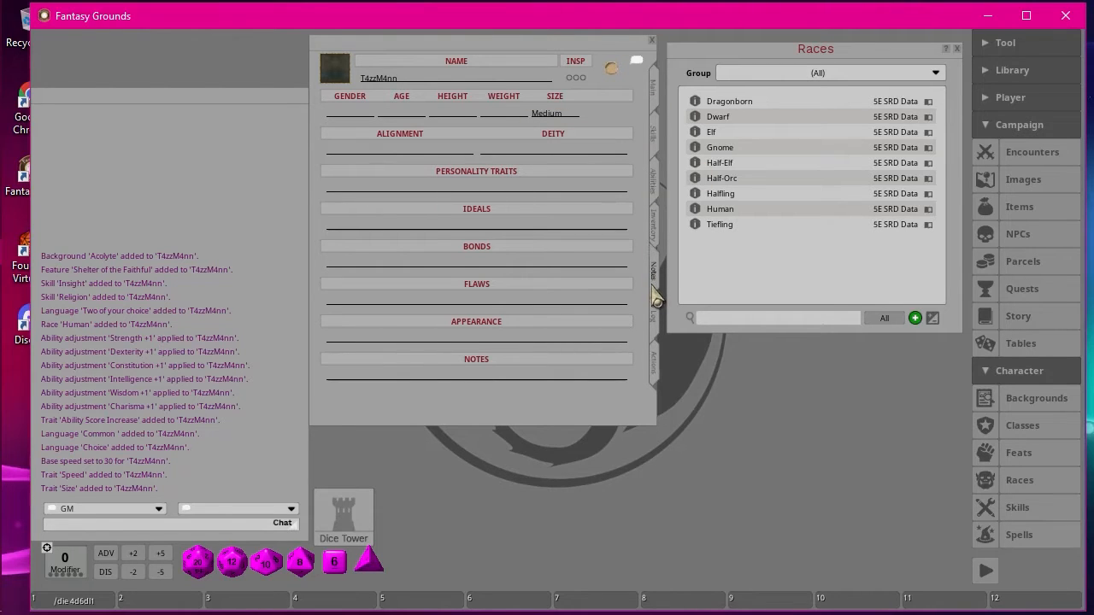
click(654, 95)
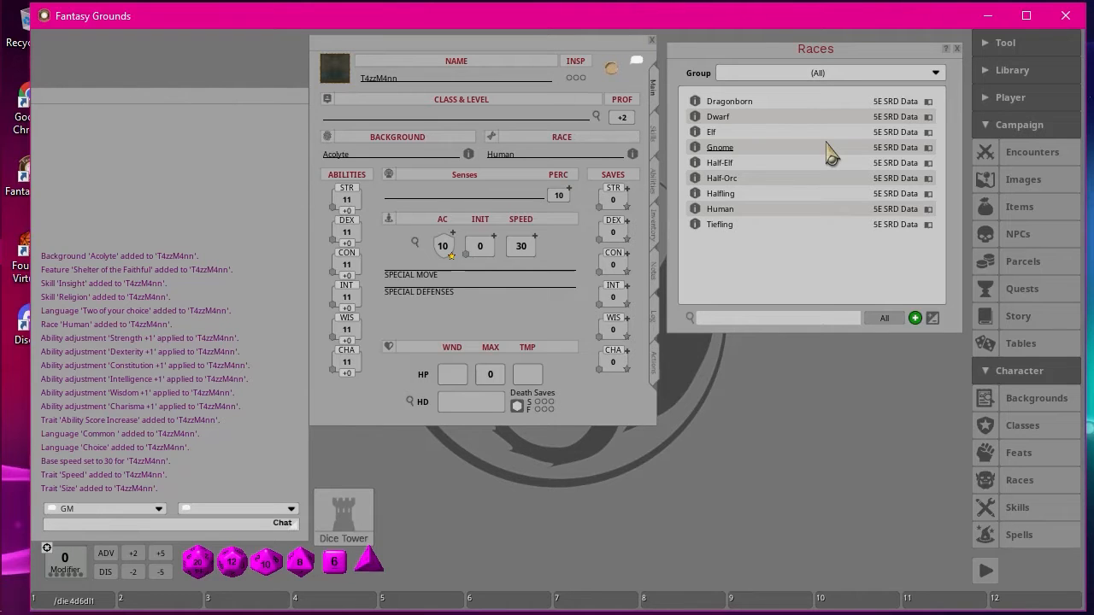
Step: Close the races list and add the Fighter class from the classes list to the character sheet
click(956, 48)
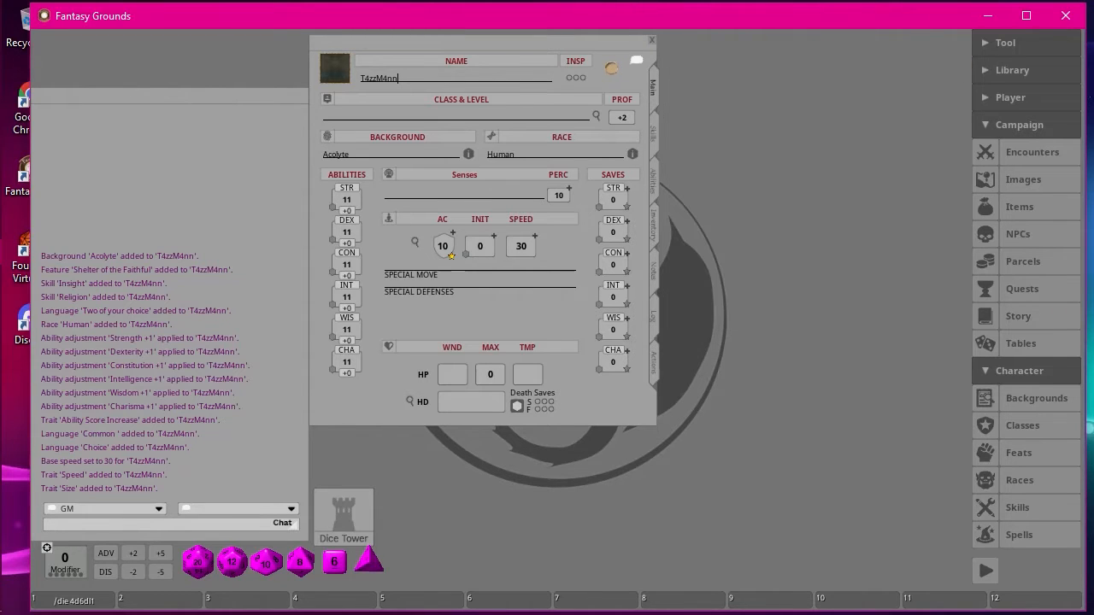
click(1020, 427)
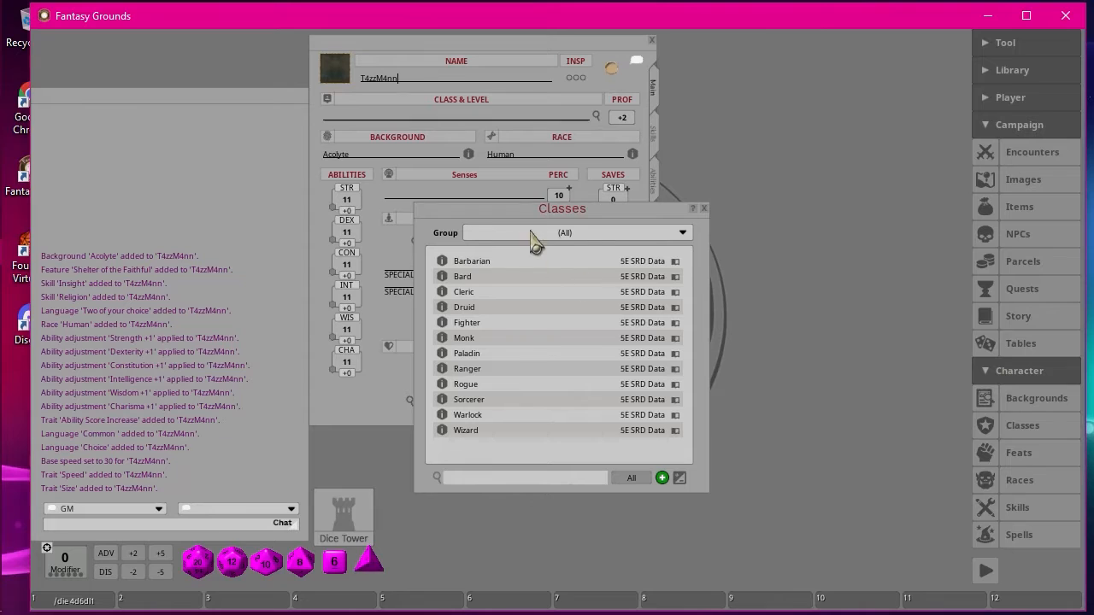
drag(535, 209, 804, 41)
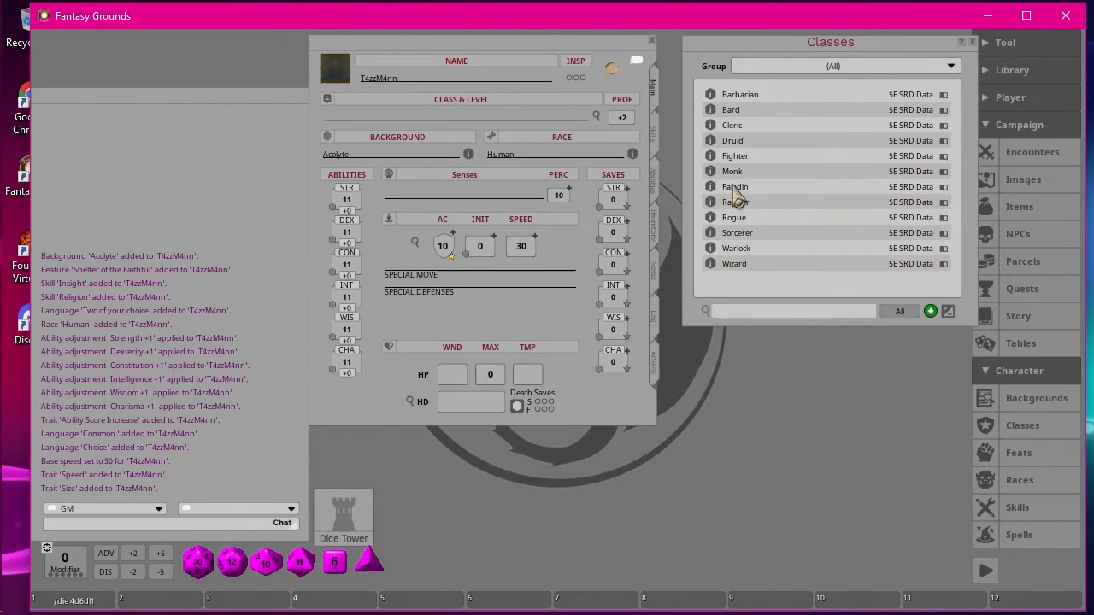
drag(714, 161, 500, 183)
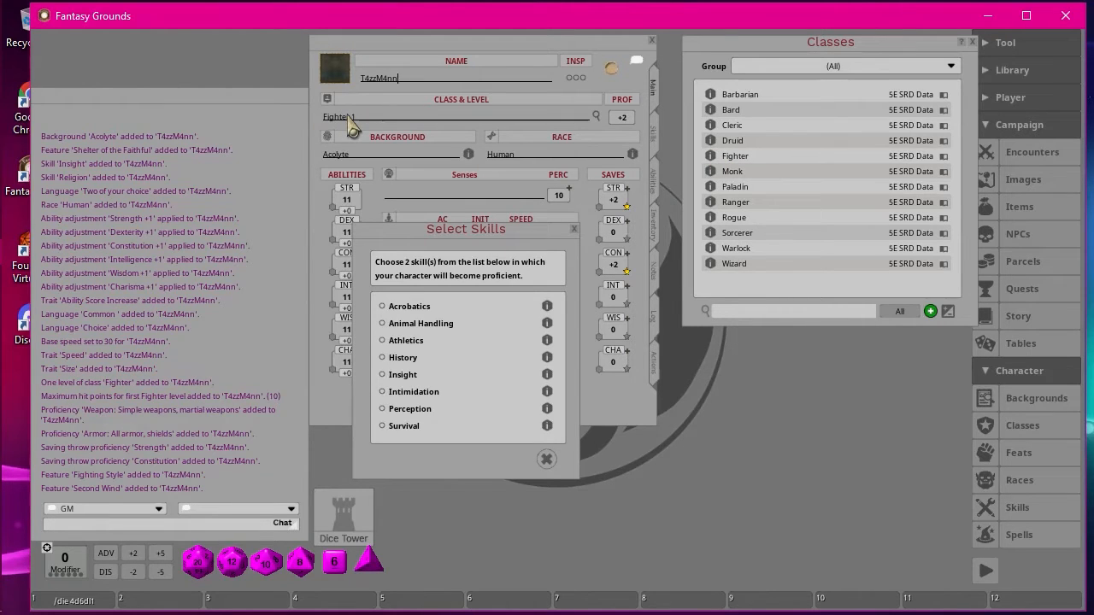
Step: Select Acrobatics and Athletics as the Fighter's two skill proficiencies and confirm them while viewing the character's skills
drag(471, 228, 157, 54)
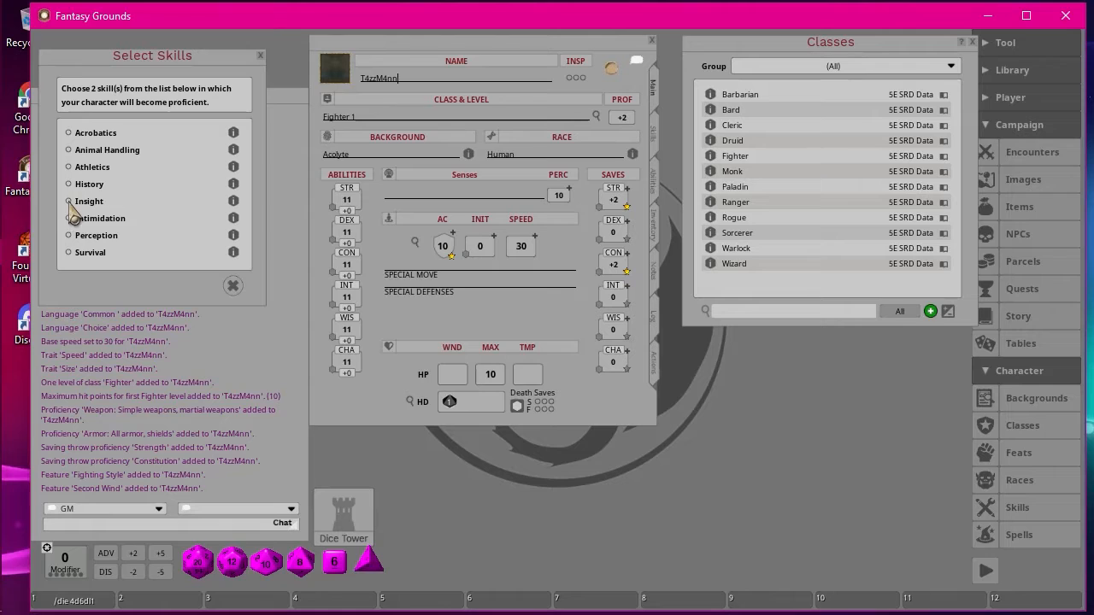
click(656, 150)
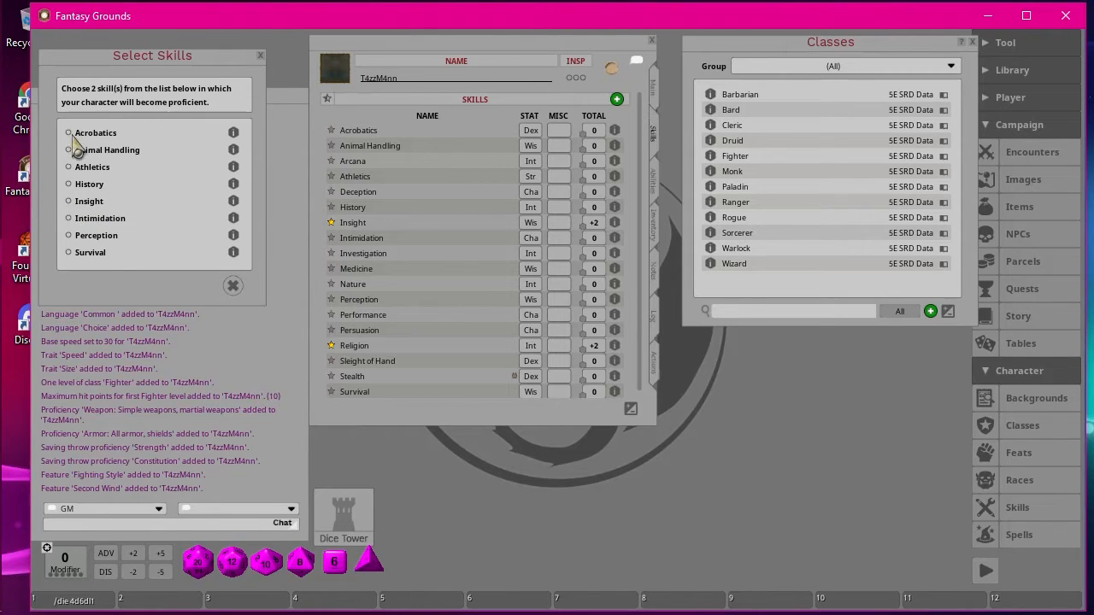
click(68, 167)
click(69, 133)
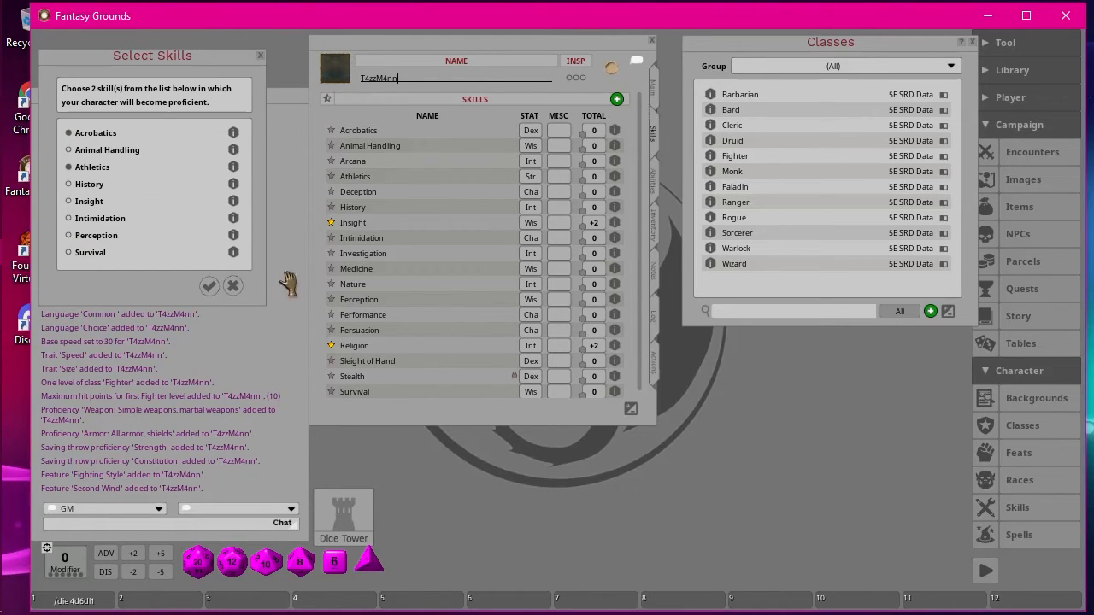
click(230, 285)
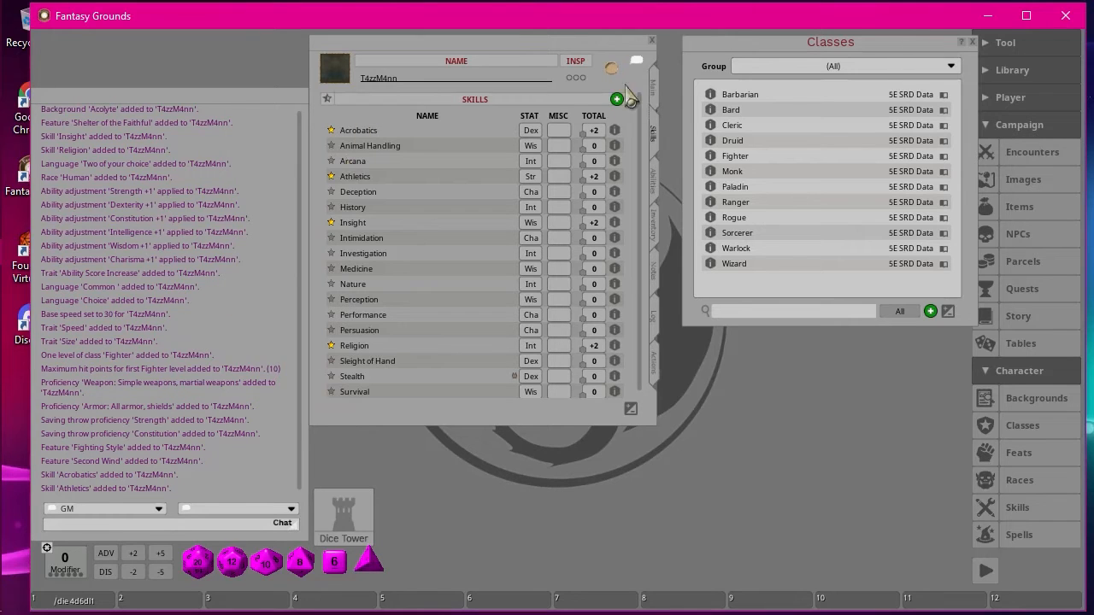
Step: Return to the main character details, close the classes list and open the class and level details
click(655, 95)
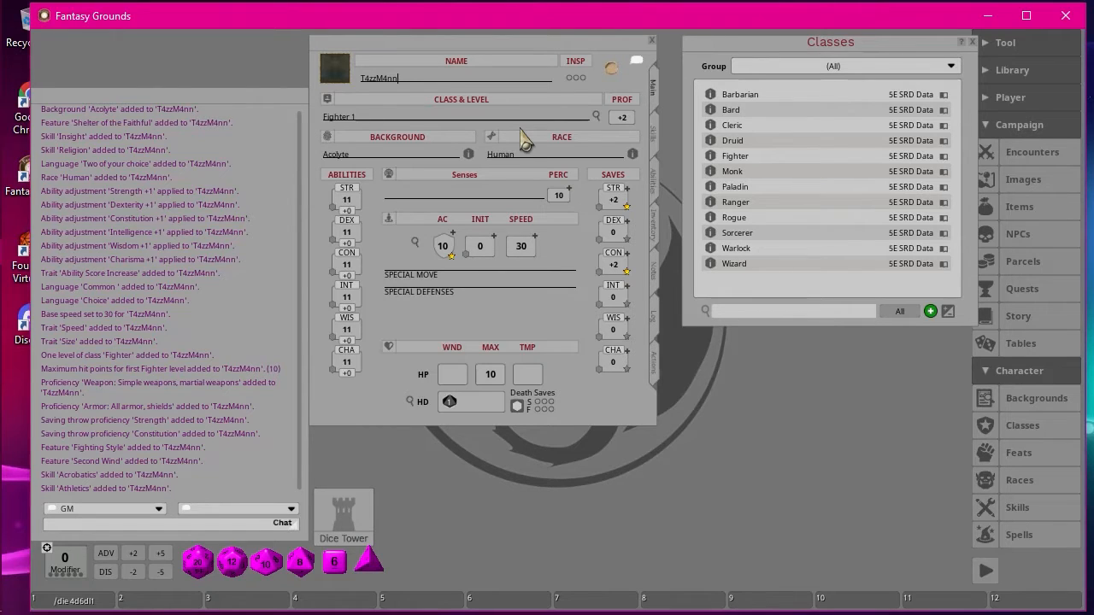
click(972, 41)
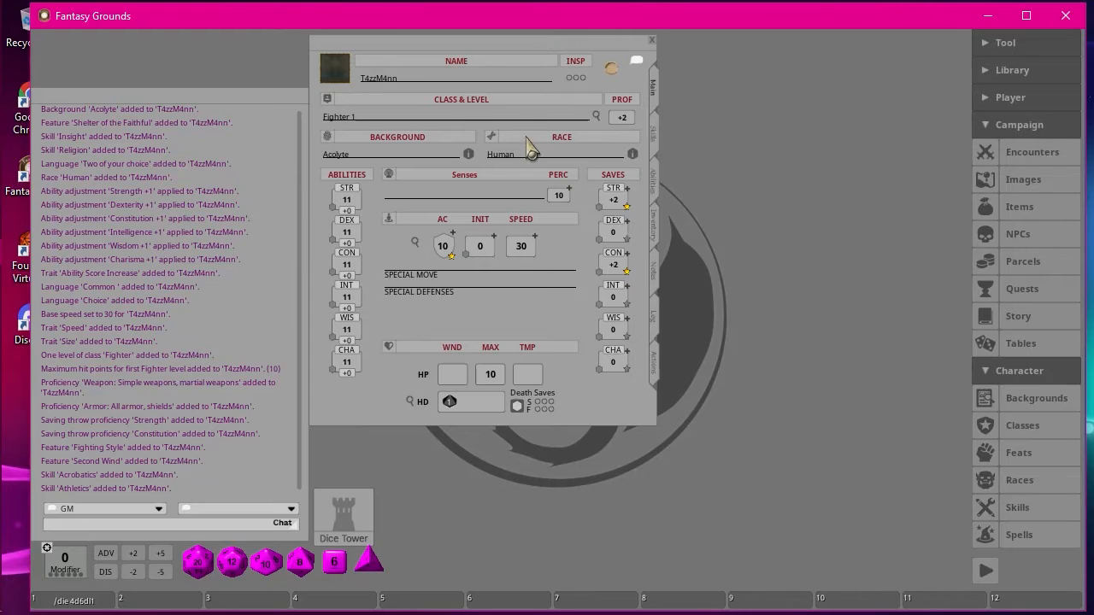
click(596, 115)
Step: Try changing the Fighter class level directly to 2, and set it back to 1
click(532, 332)
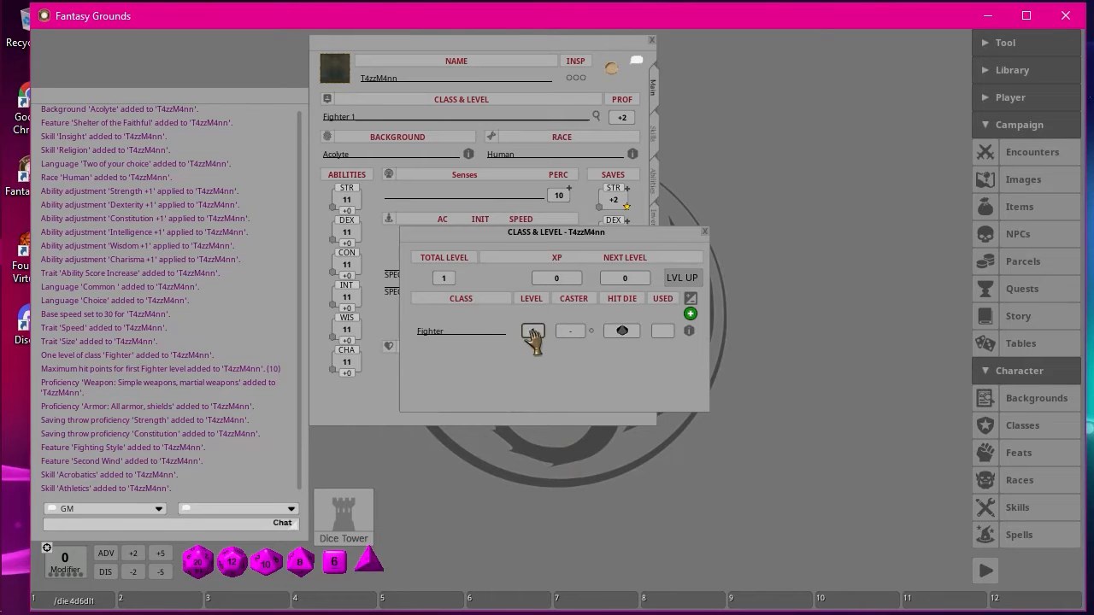
text(2)
click(468, 332)
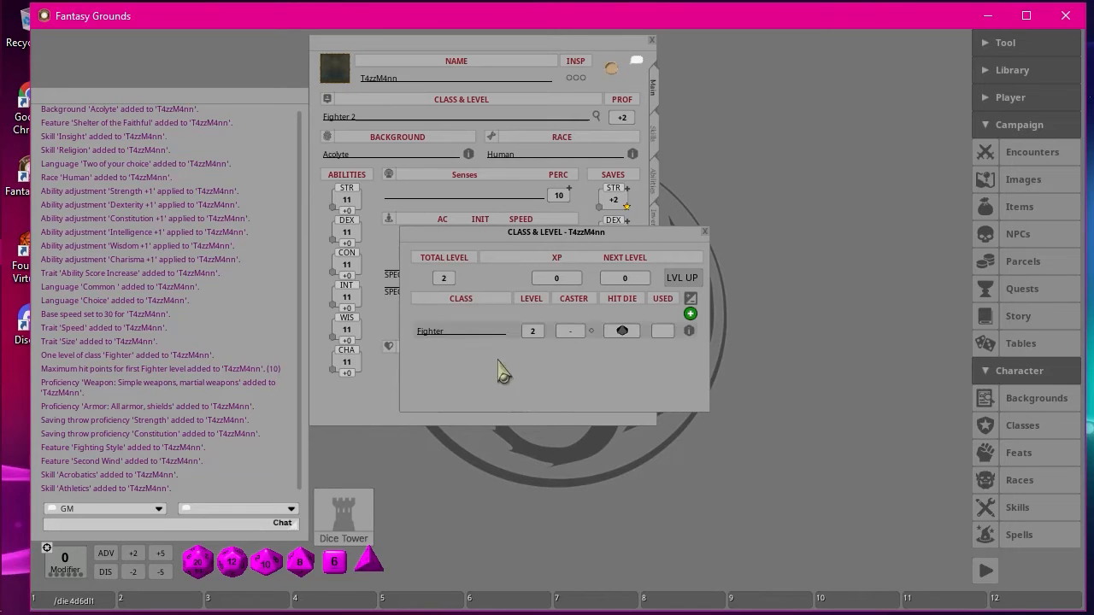
click(533, 333)
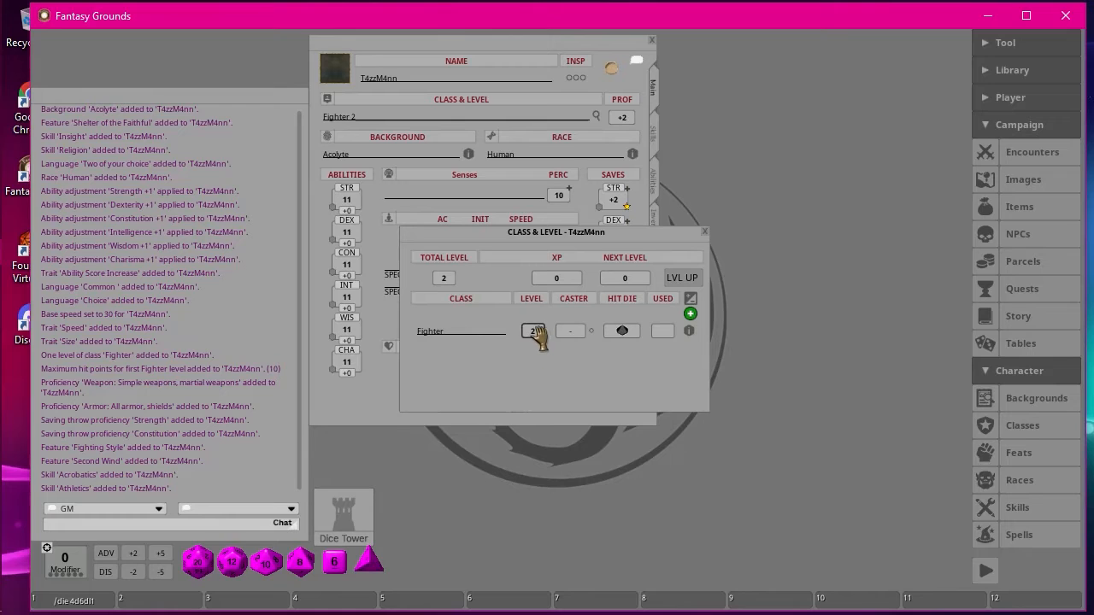
scroll(534, 331, down, 1)
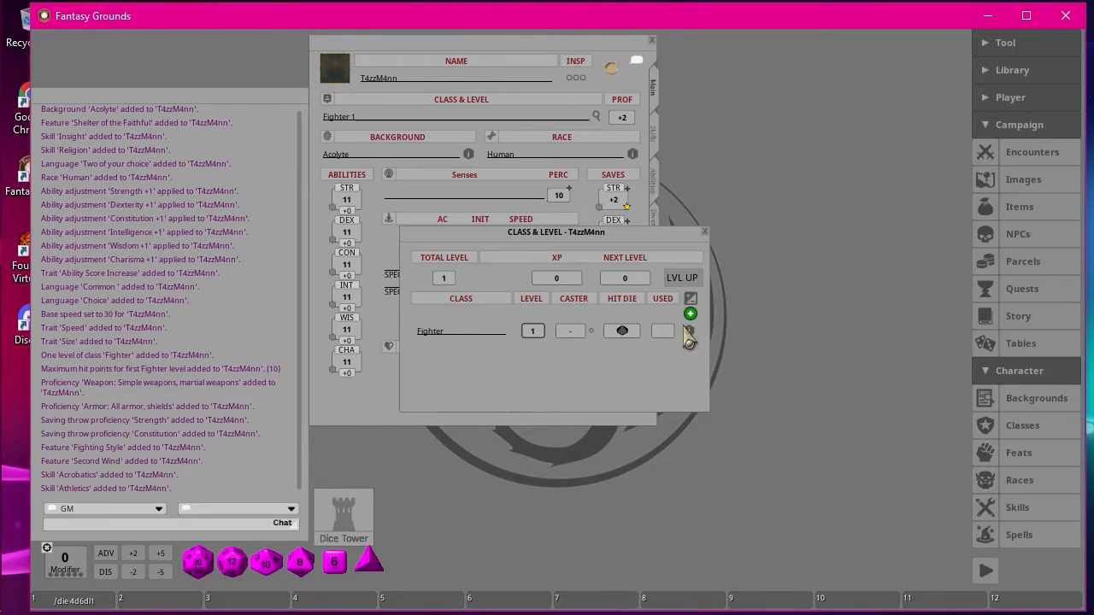
Step: Add a second Fighter level using the existing class entry's link, and check the updated features and main details
drag(688, 335, 790, 330)
drag(711, 374, 642, 371)
drag(641, 370, 637, 374)
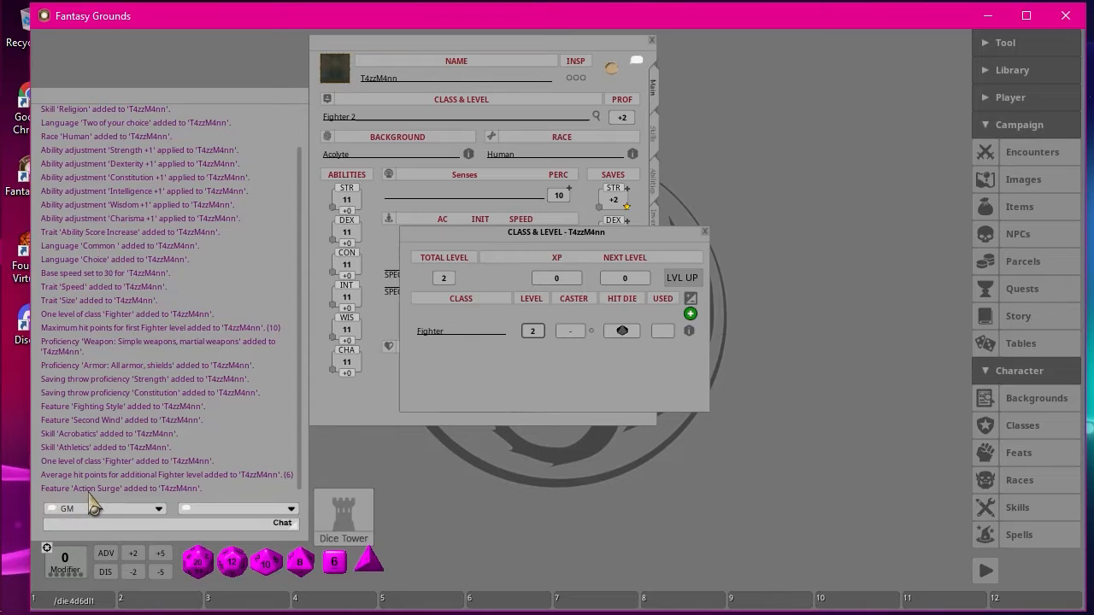
click(704, 232)
click(654, 182)
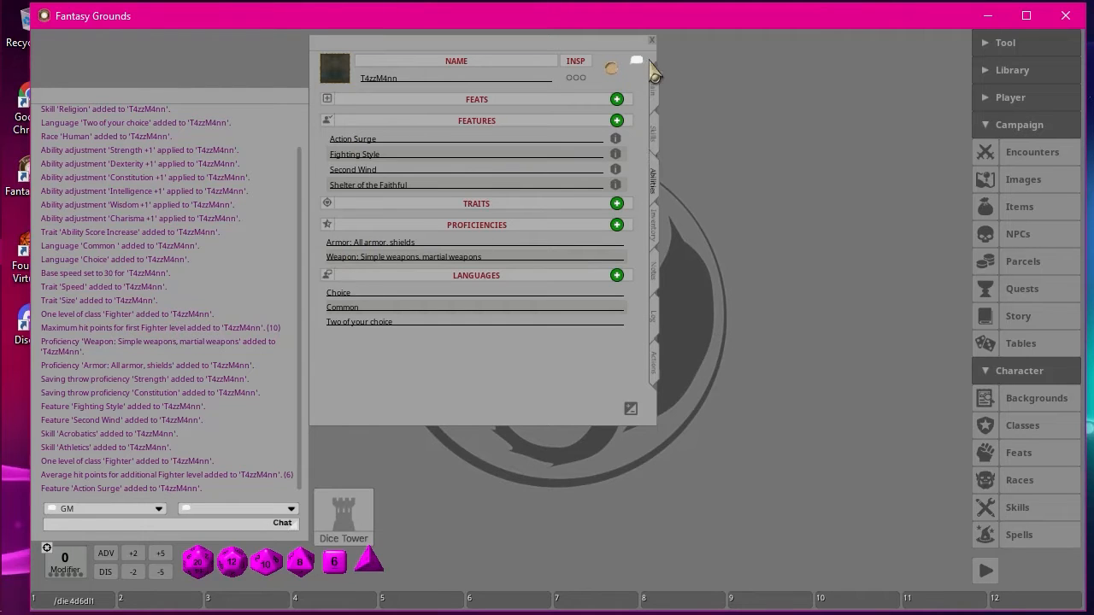
click(655, 91)
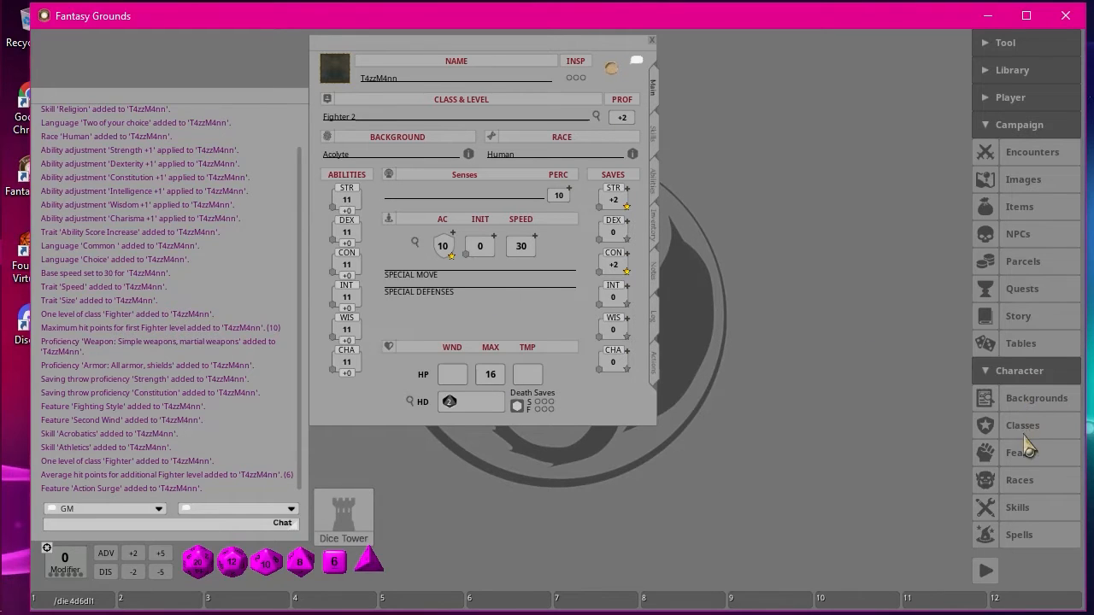
Step: Add a third Fighter level and one Barbarian level from the classes list to the class and level details
click(991, 428)
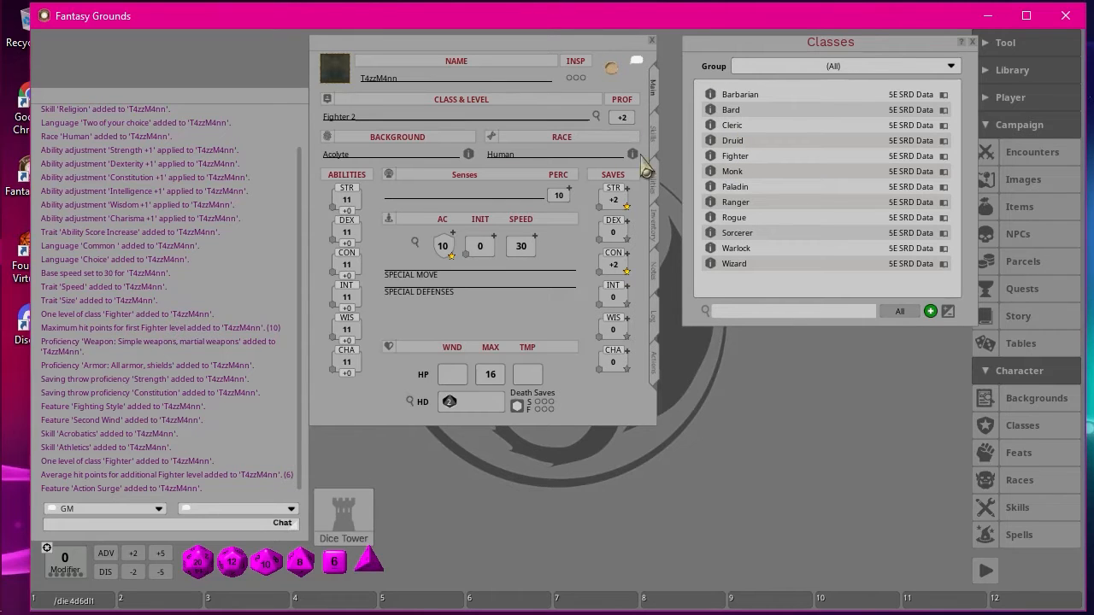
click(597, 116)
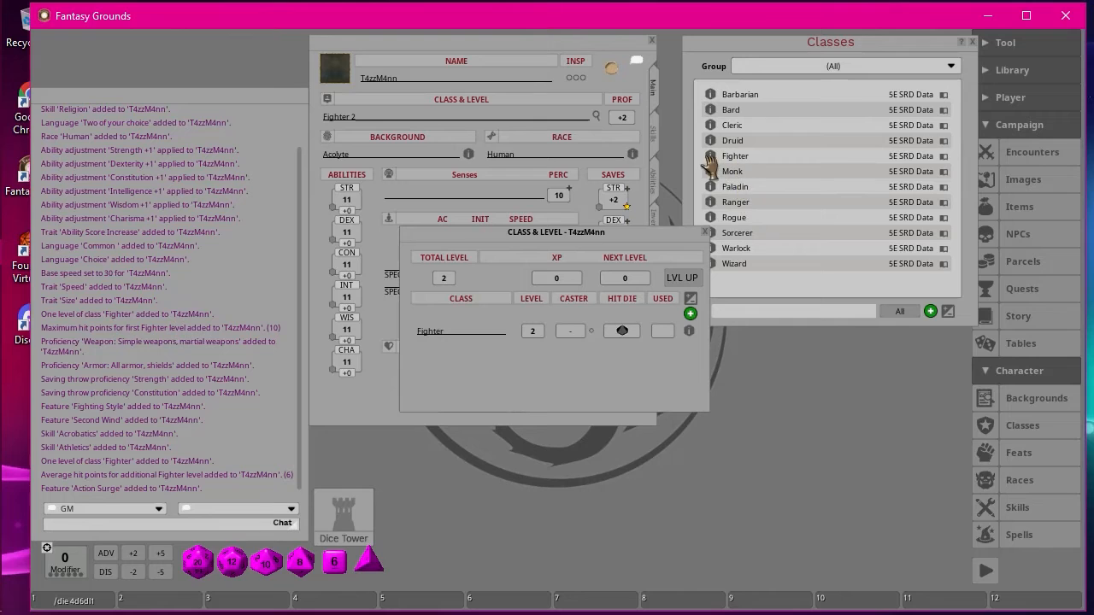
drag(710, 157, 441, 377)
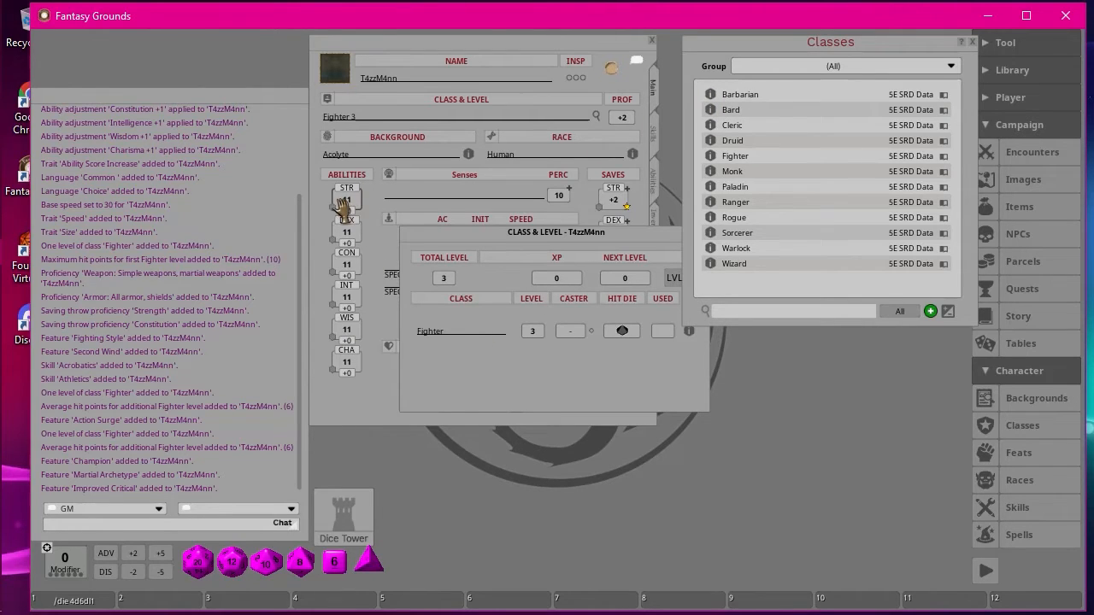
drag(711, 96, 488, 391)
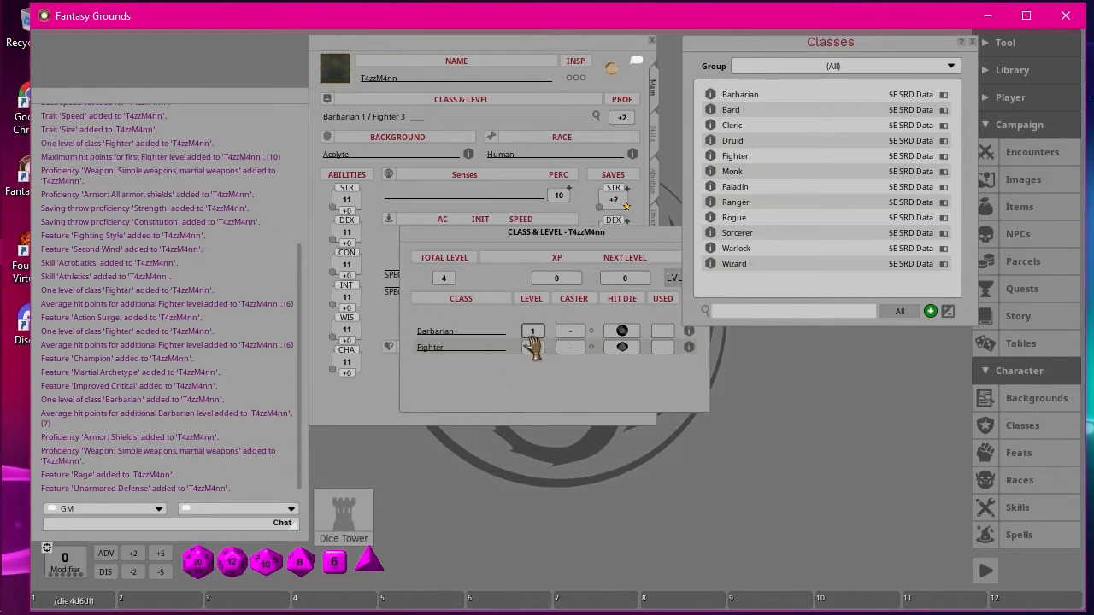
Step: Open the level-up wizard to examine its class options and summary, and close it along with the classes list
click(644, 242)
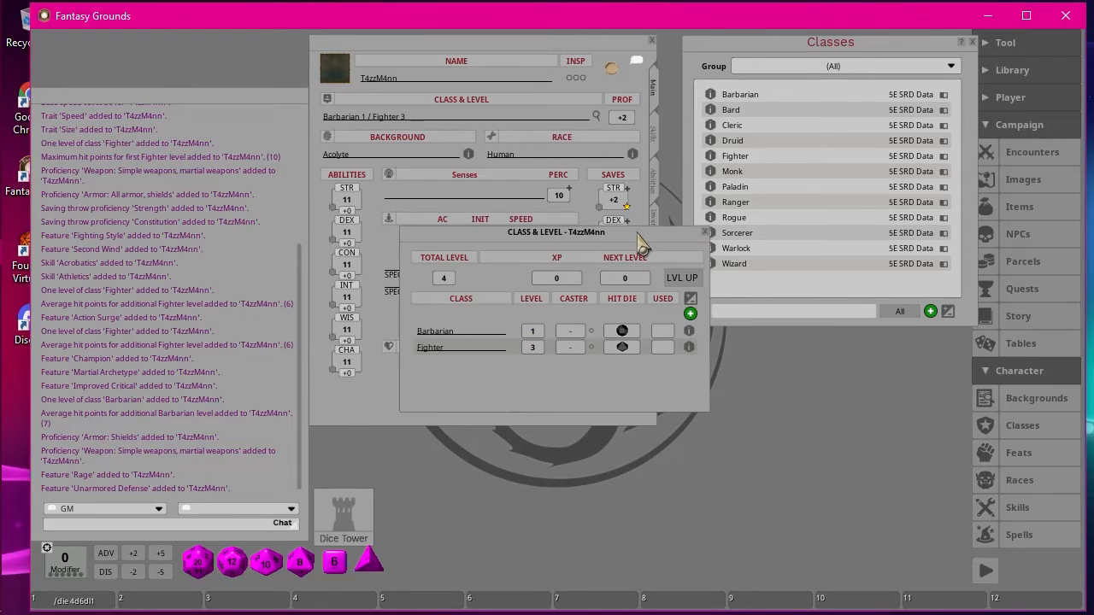
click(684, 281)
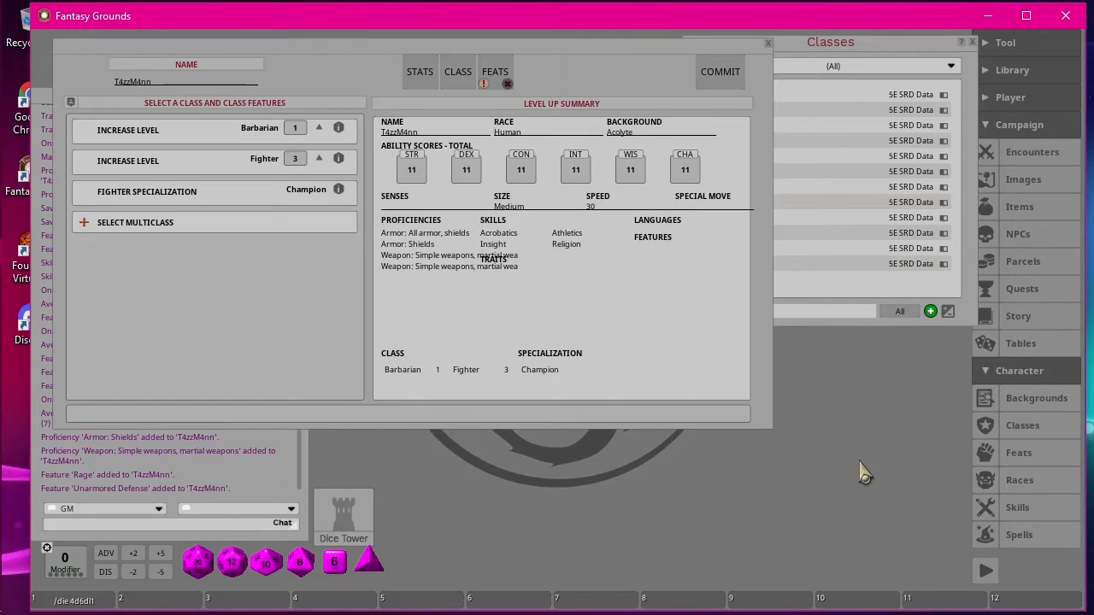
click(768, 43)
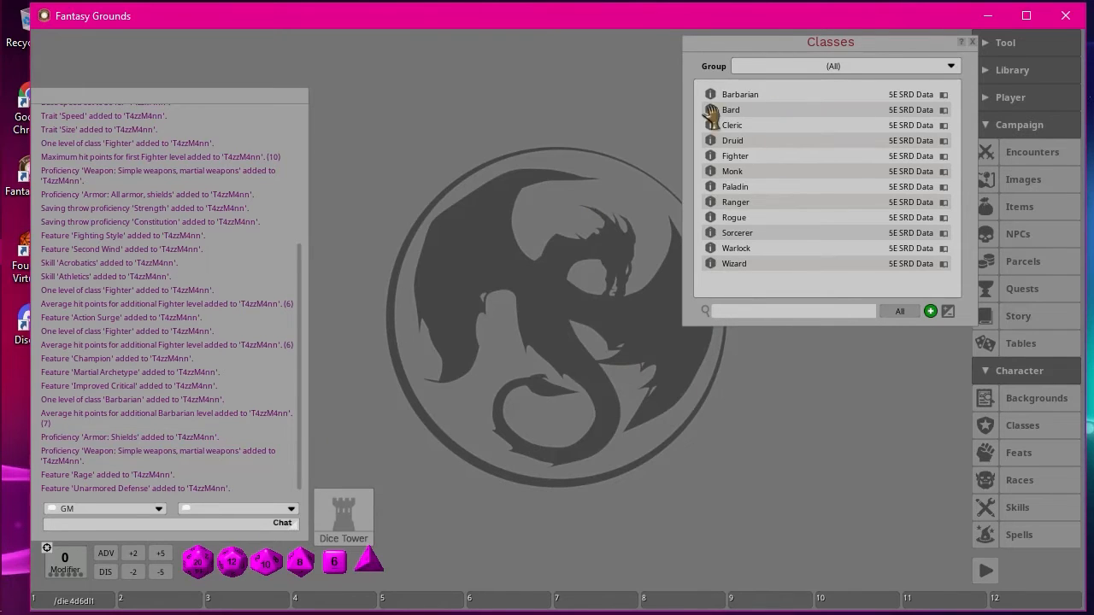
click(971, 41)
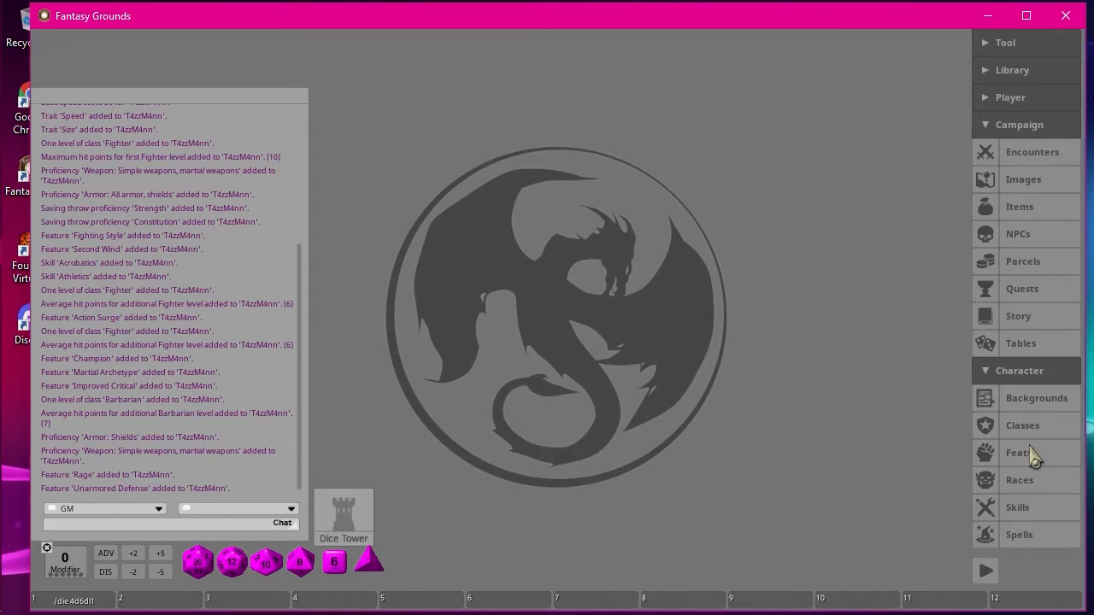
Step: Reopen the level 4 character's sheet from the character selection, close the selection and reposition the sheet
click(992, 99)
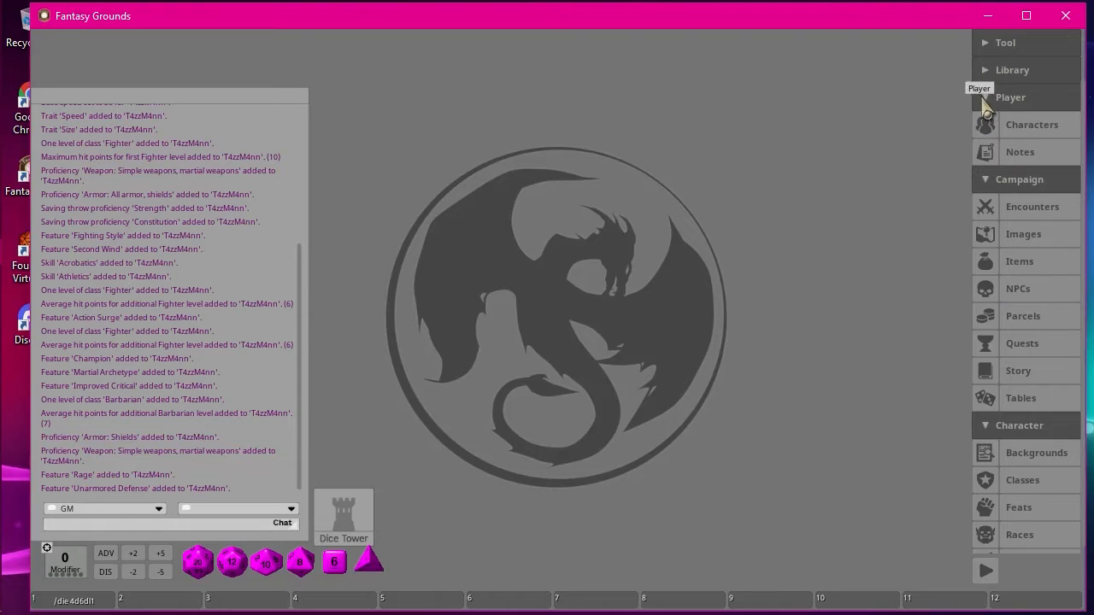
click(991, 125)
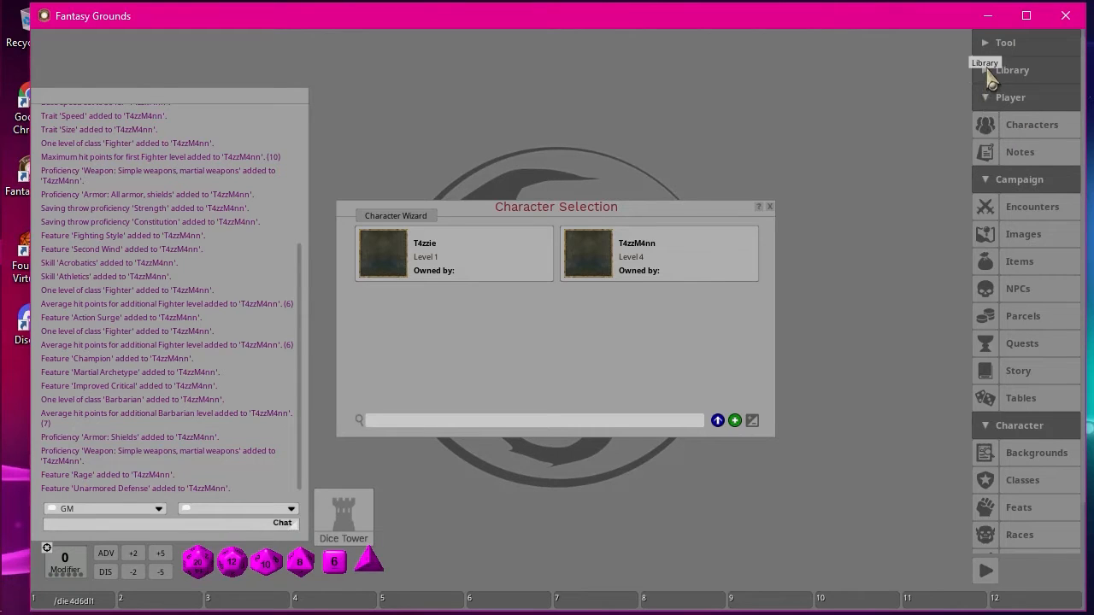
click(1012, 99)
drag(596, 218, 712, 117)
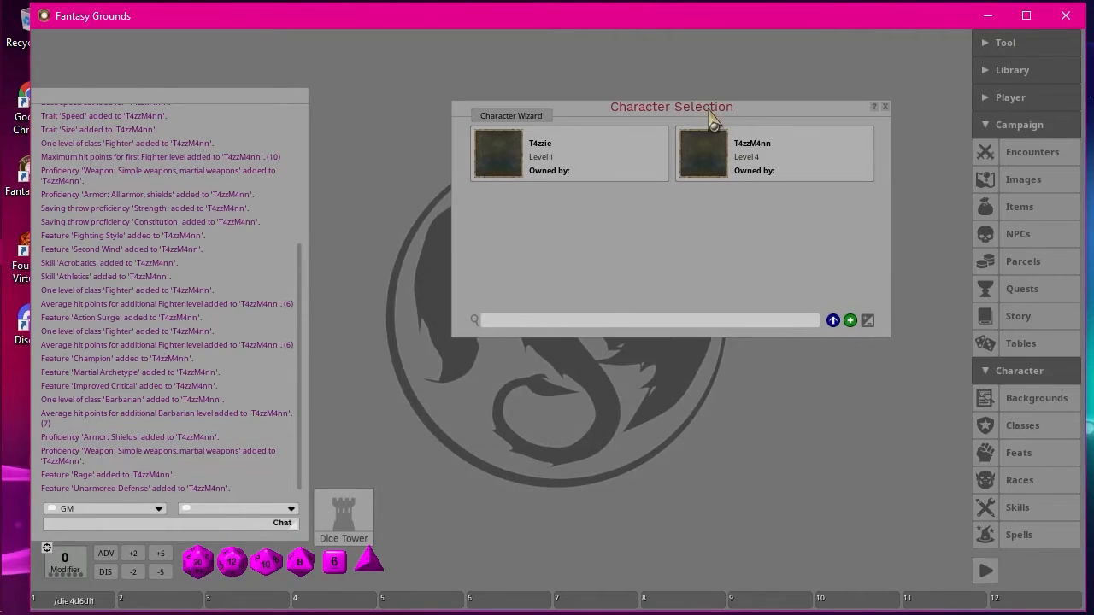
double_click(694, 158)
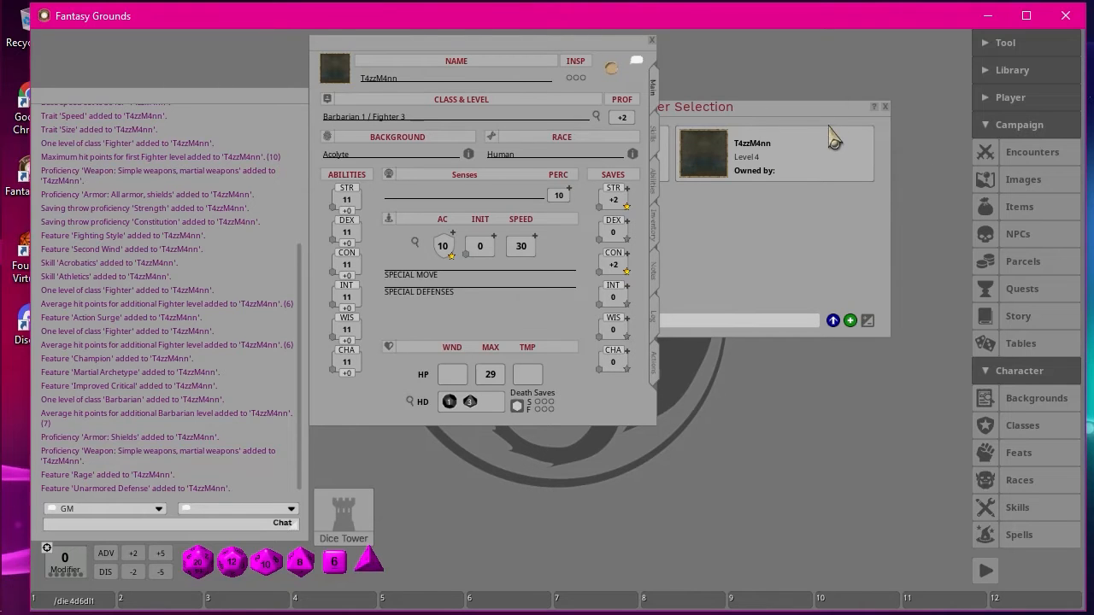
click(885, 107)
mouse_move(496, 52)
mouse_down()
mouse_move(574, 54)
mouse_move(496, 48)
mouse_up()
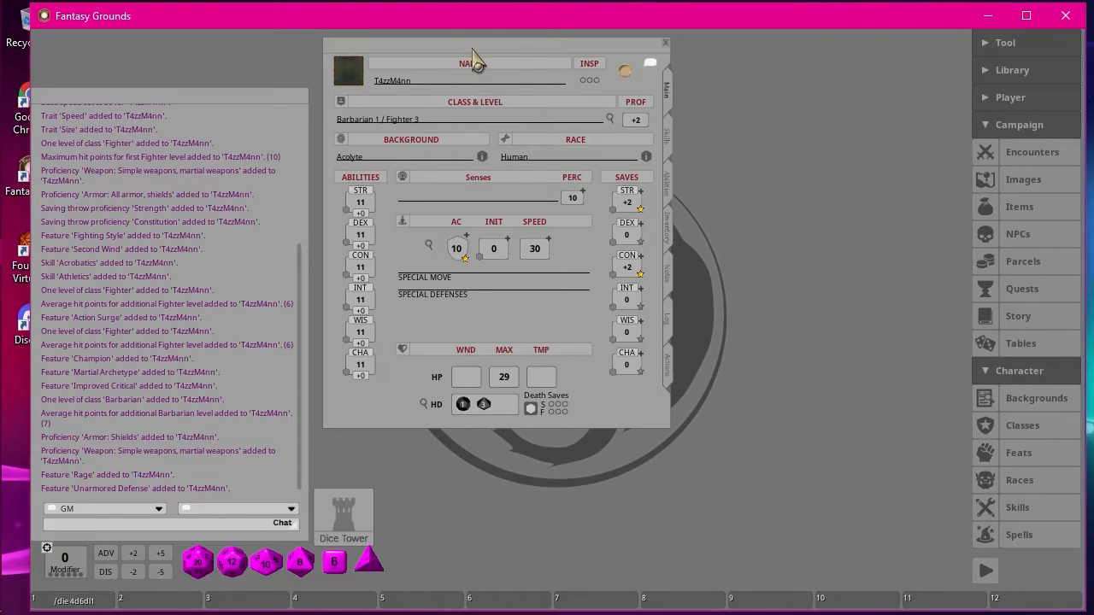
drag(471, 50, 466, 46)
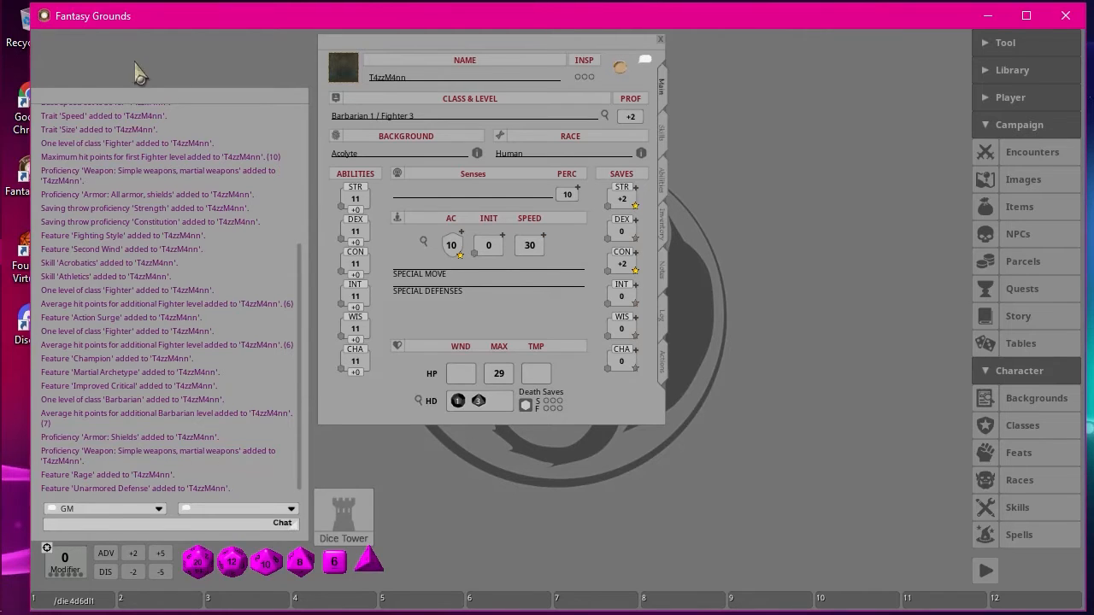
Step: Clear the chat log
right_click(226, 122)
click(167, 120)
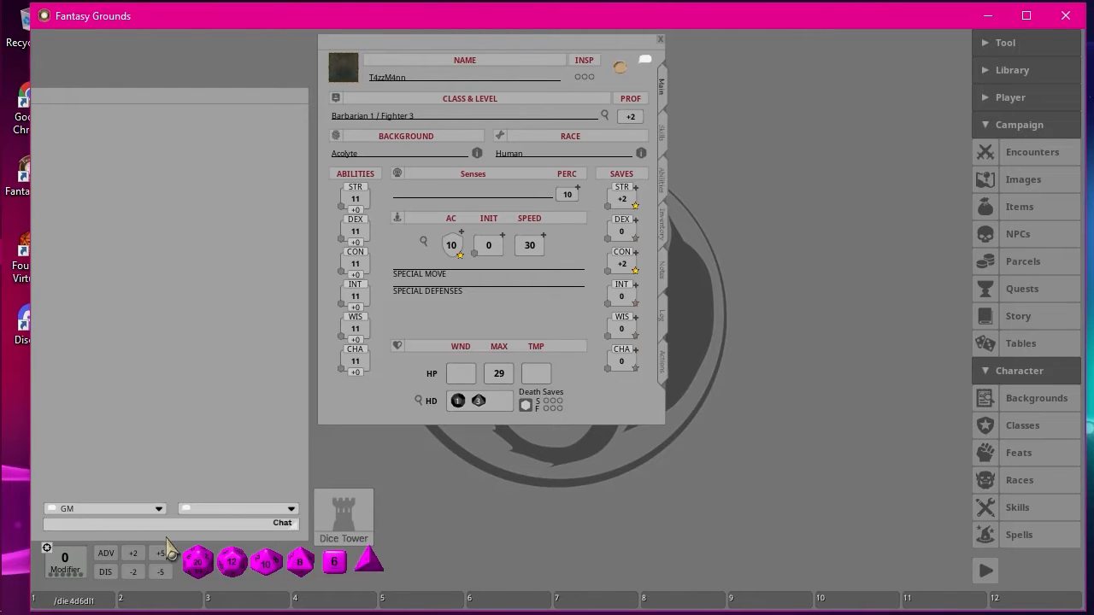
Step: Save the chat command /die 4d6dl1 to the second hotkey slot, and delete that duplicate hotkey
text(/die 4d6dl1)
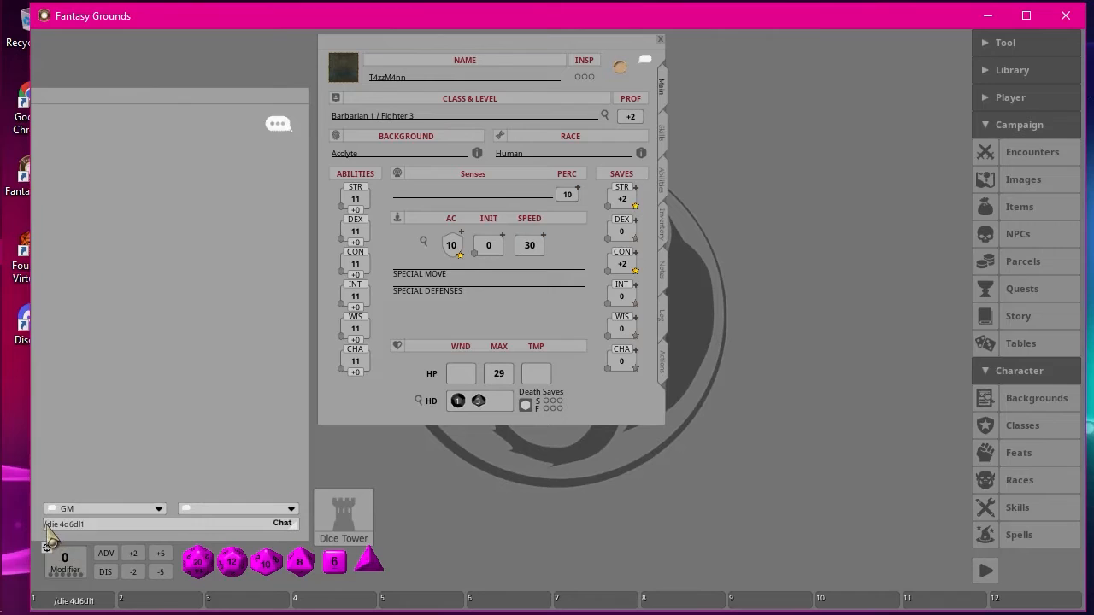
drag(53, 526, 161, 603)
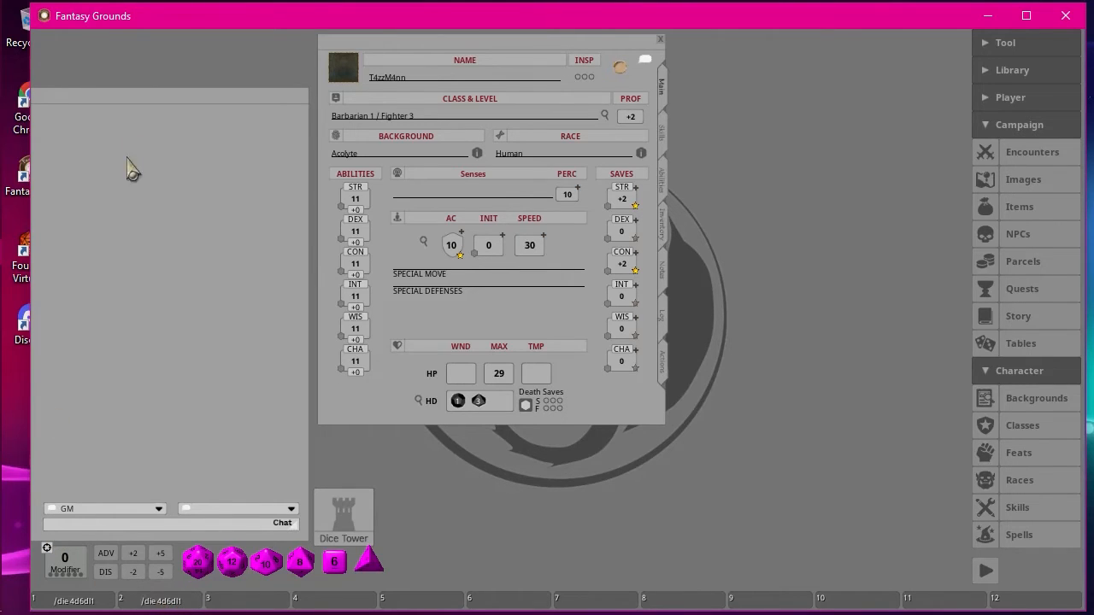
right_click(147, 595)
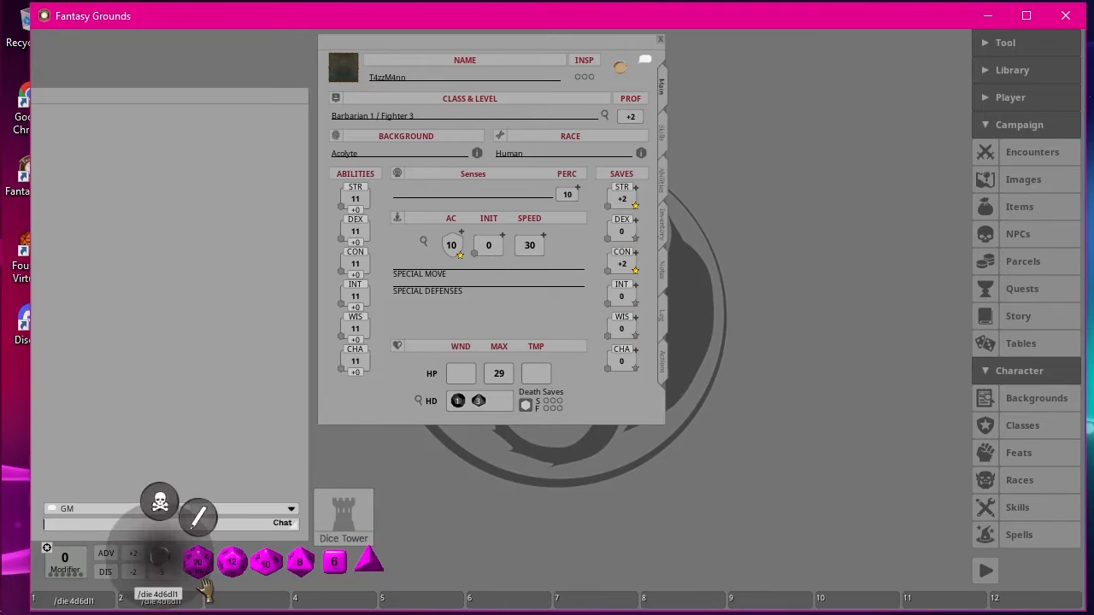
click(160, 503)
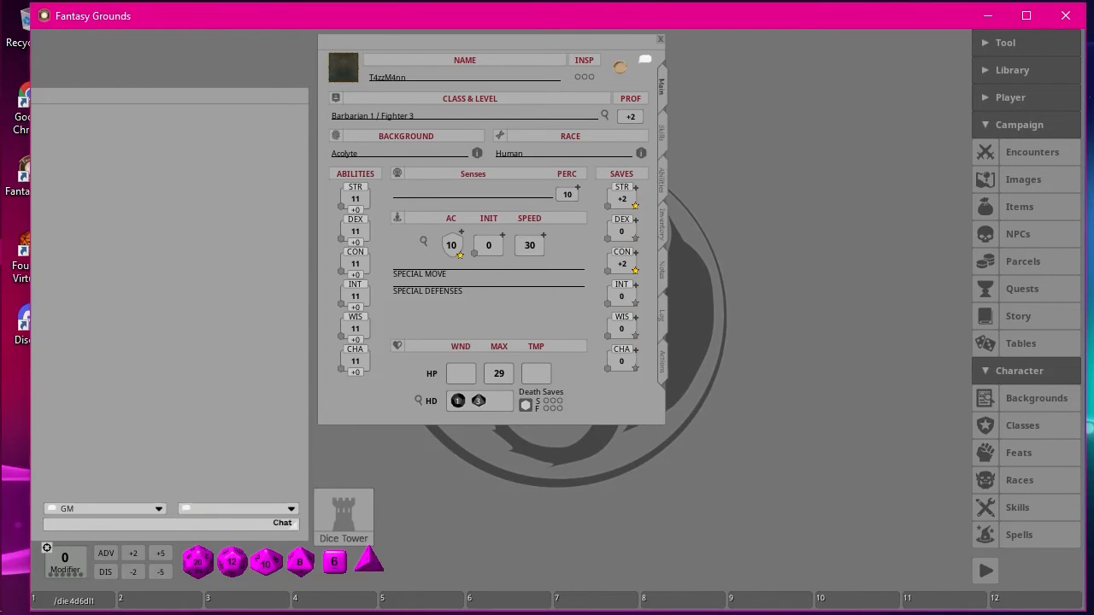
Step: Roll six ability scores using the saved /die 4d6dl1 hotkey in the first slot
click(67, 601)
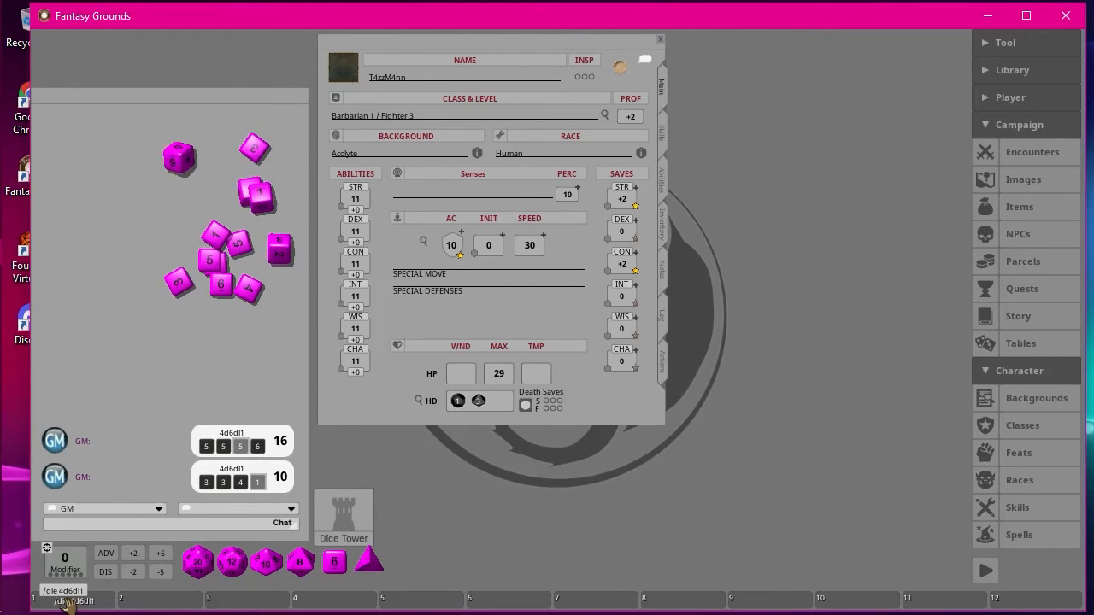
click(67, 602)
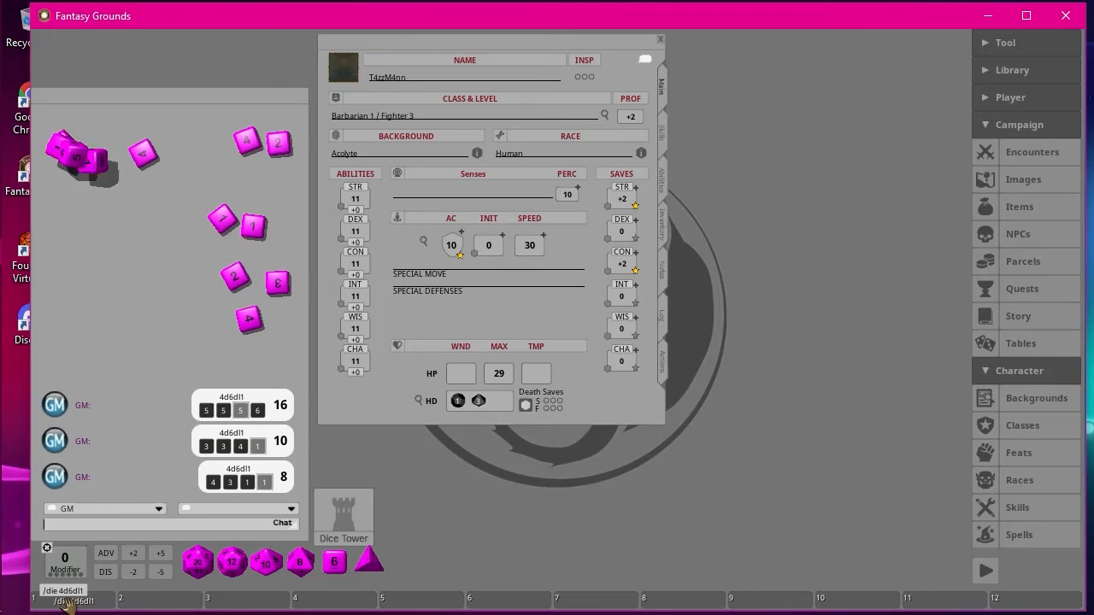
click(67, 602)
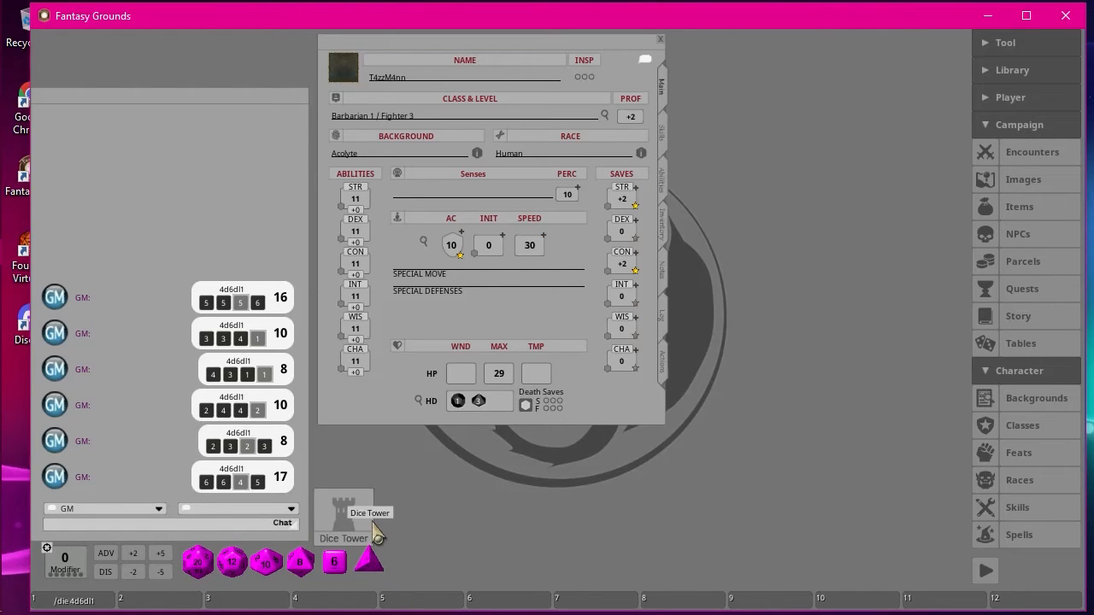
Step: Clear the chat log and roll a new set of six ability scores with the saved /die 4d6dl1 hotkey
right_click(156, 190)
click(104, 189)
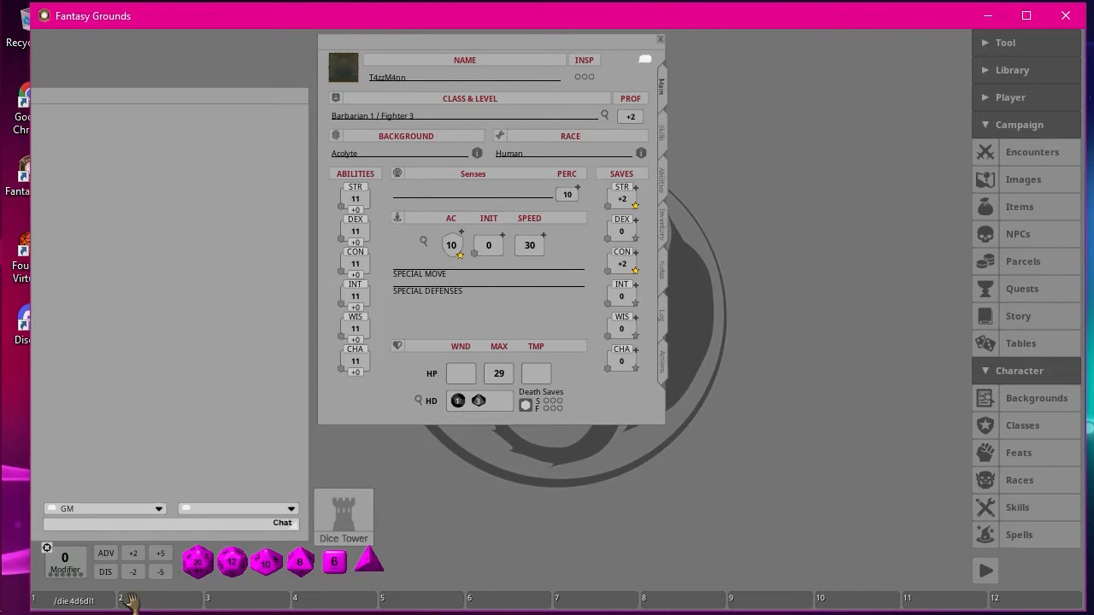
click(72, 601)
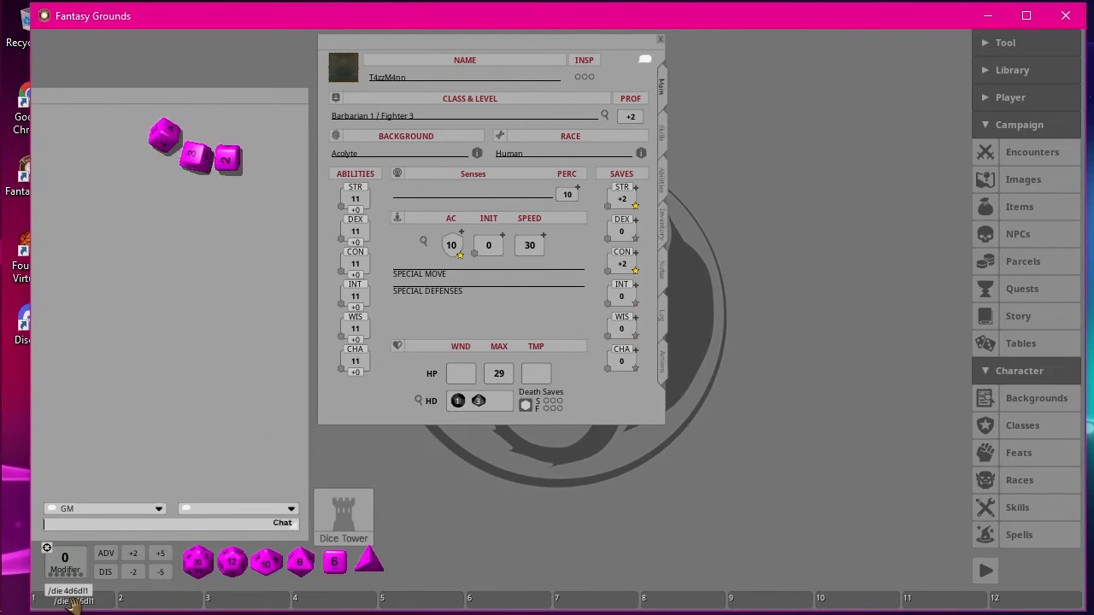
click(73, 603)
click(73, 603)
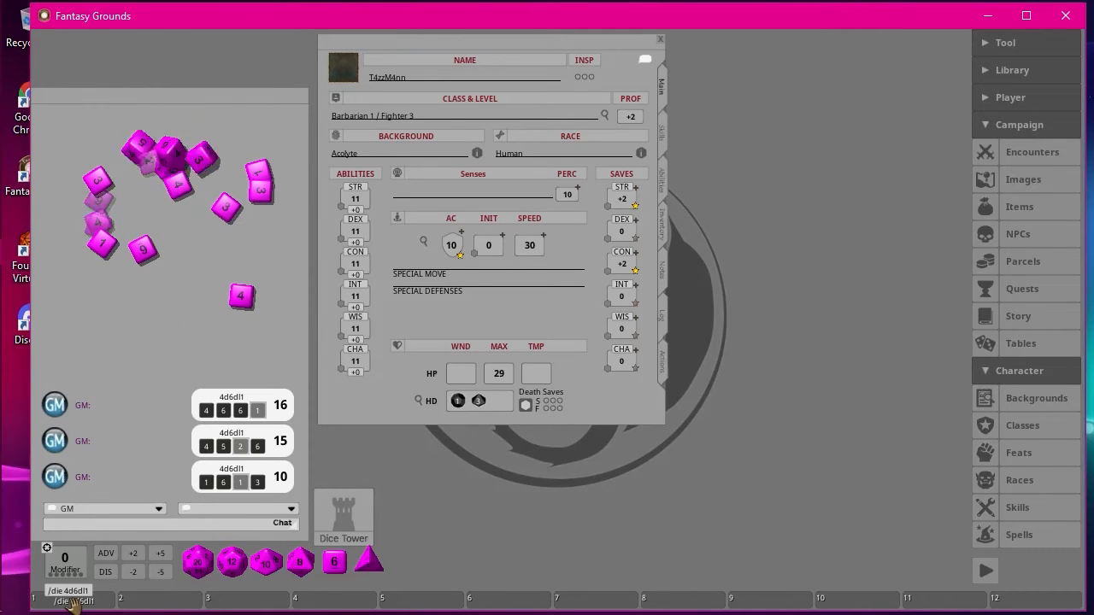
click(73, 603)
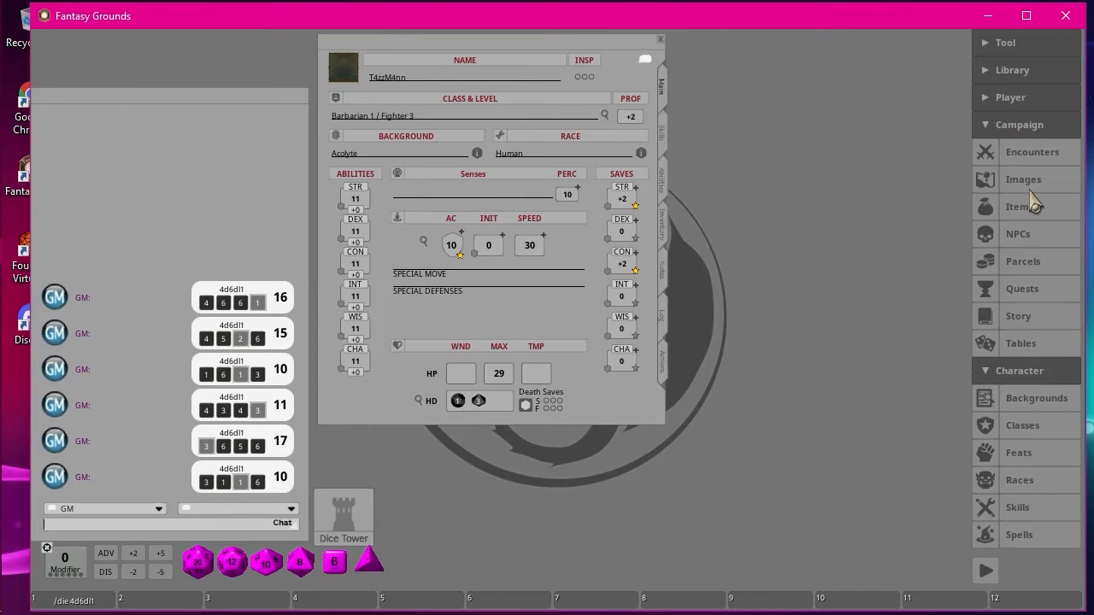
Step: Create a new blank character, place its sheet beside the level 4 character's sheet, and close the character selection
click(1011, 97)
click(1034, 130)
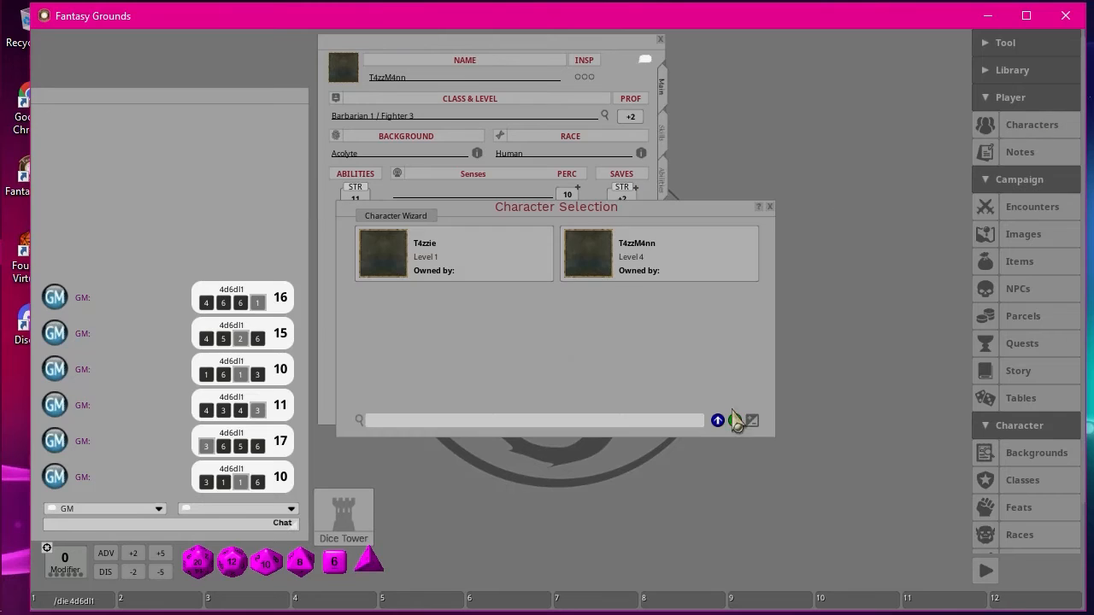
click(734, 420)
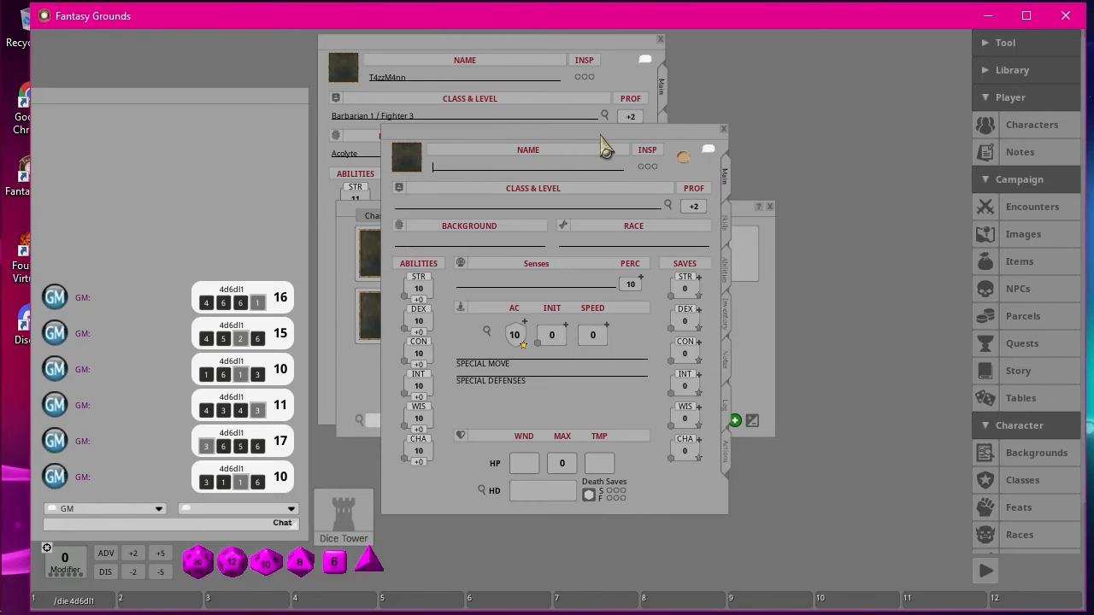
drag(601, 146, 837, 47)
click(549, 219)
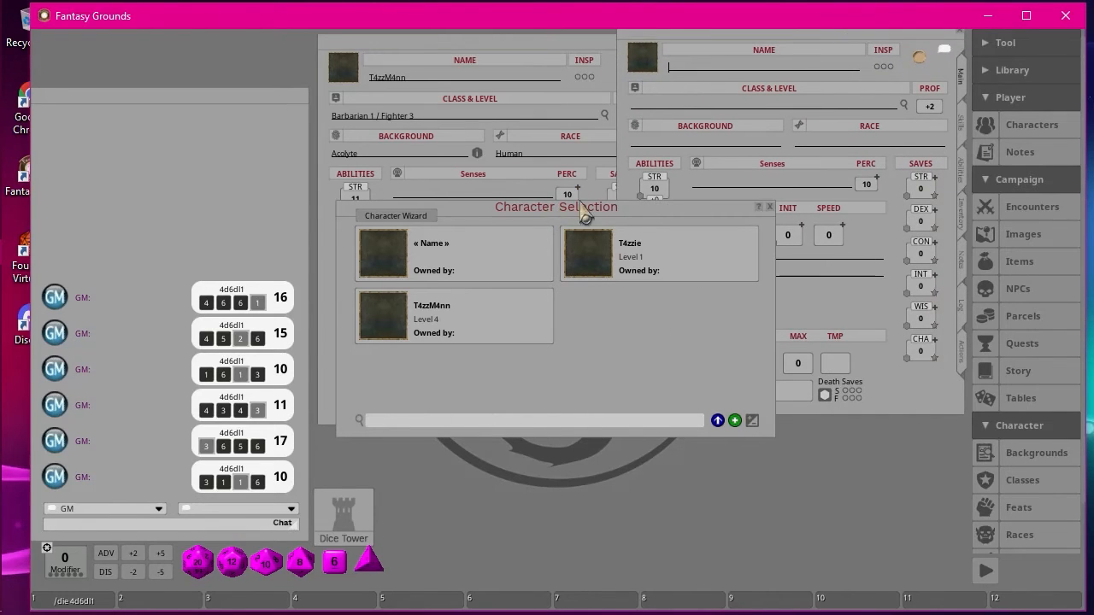
click(774, 208)
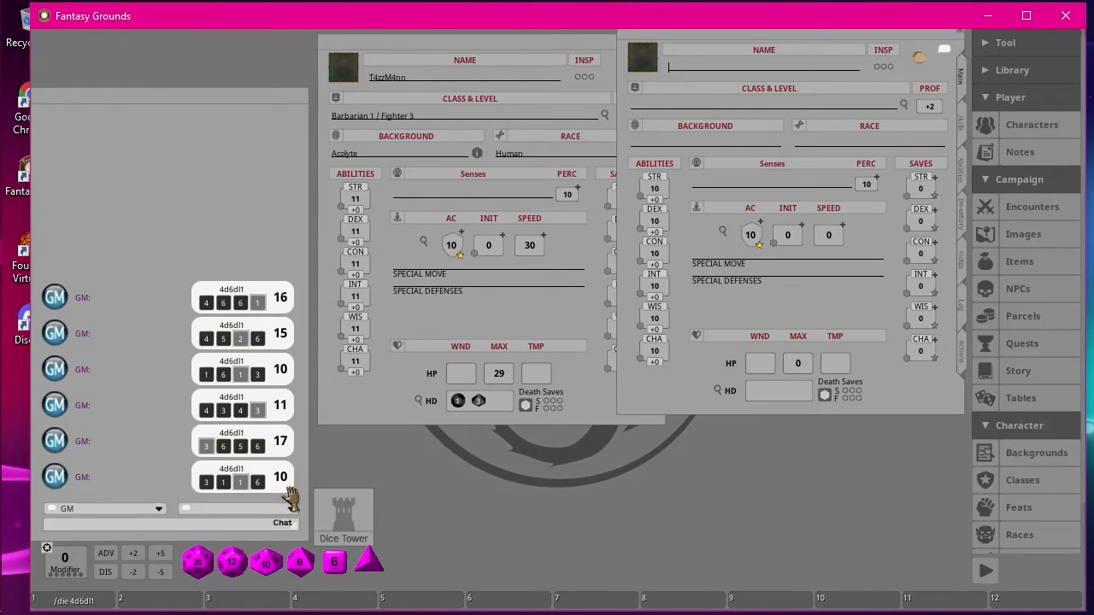
Step: Set the level 4 character's STR to 18, DEX to 15, CON to 17 and INT to 12, checking the skill list in between
click(356, 198)
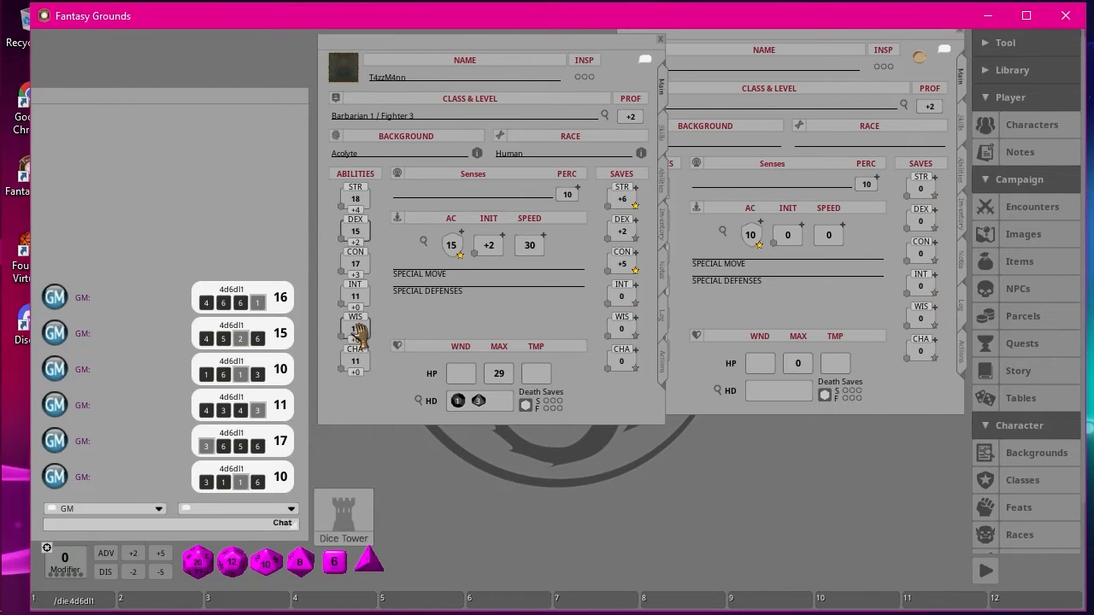
click(665, 144)
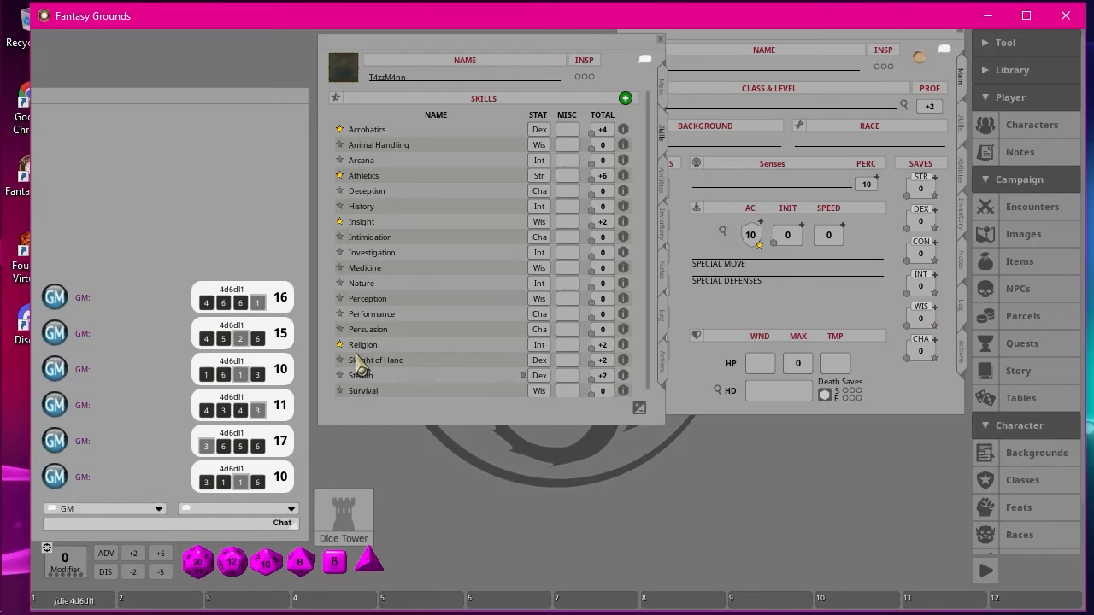
scroll(427, 268, down, 1)
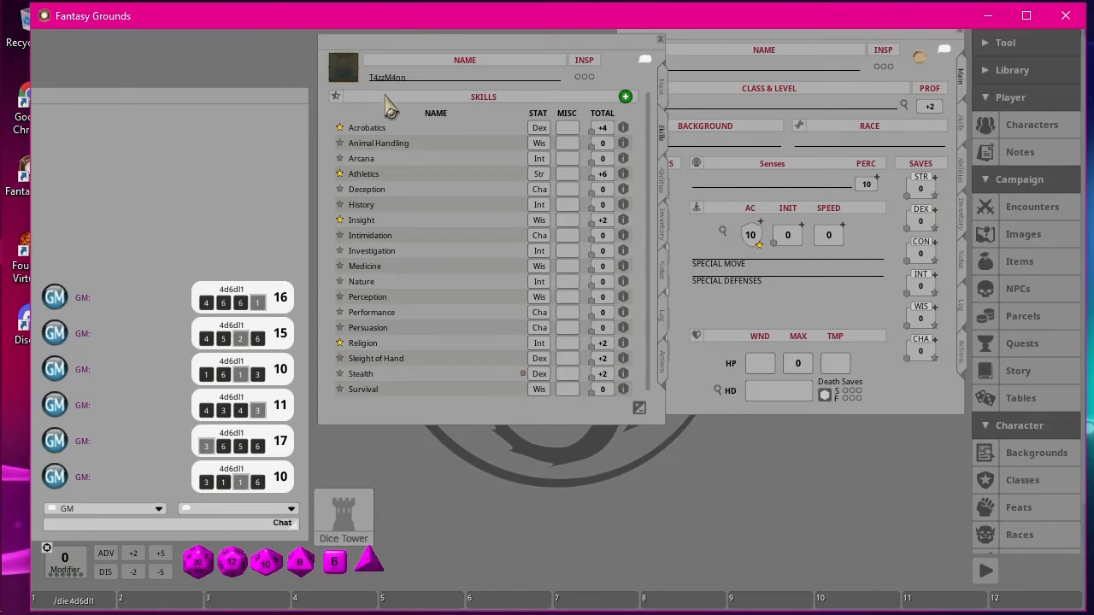
click(663, 85)
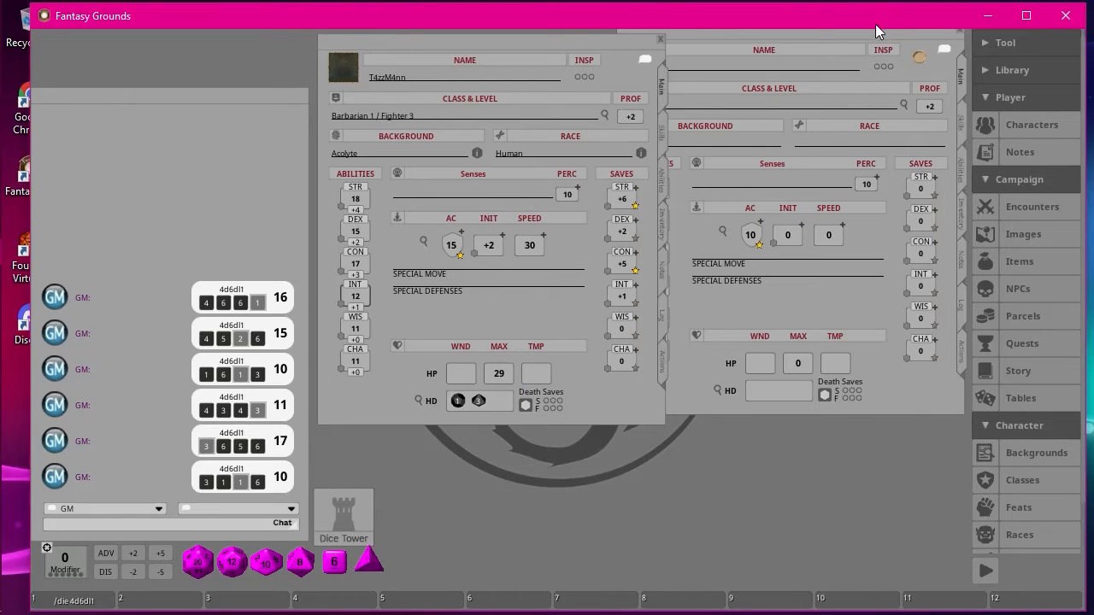
Step: Close the blank character's sheet and reposition the level 4 character's sheet
drag(902, 416, 880, 477)
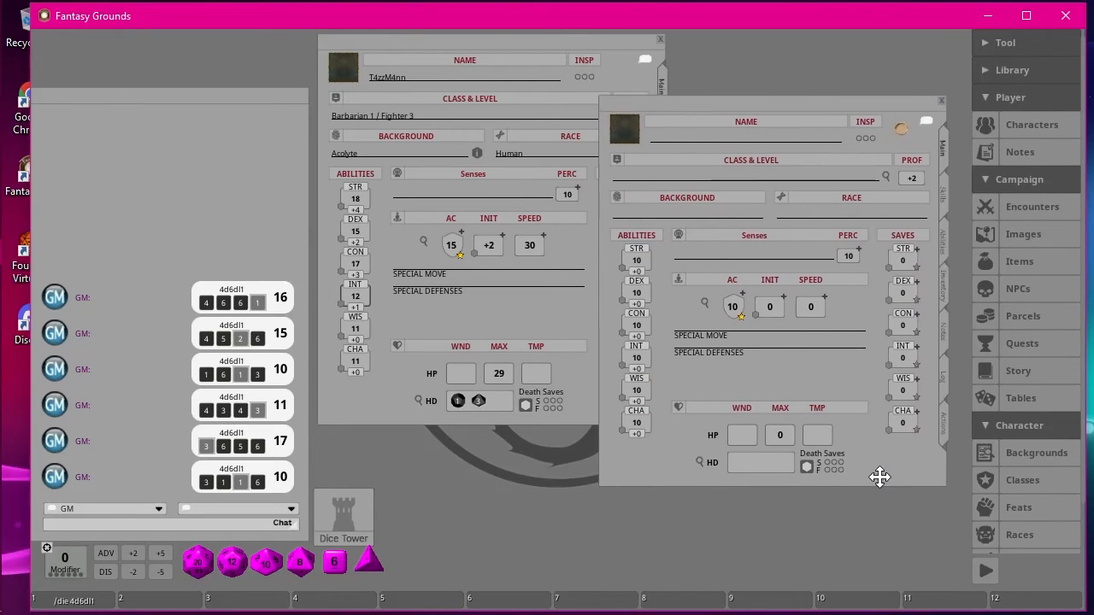
click(938, 99)
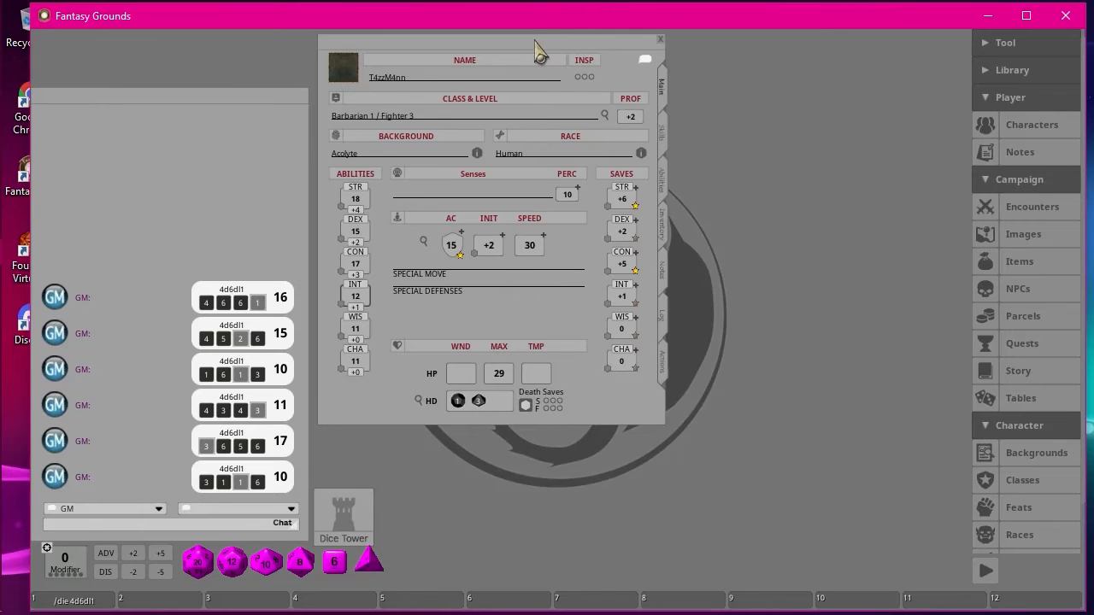
mouse_move(537, 44)
mouse_down()
mouse_move(655, 102)
mouse_move(542, 57)
mouse_up()
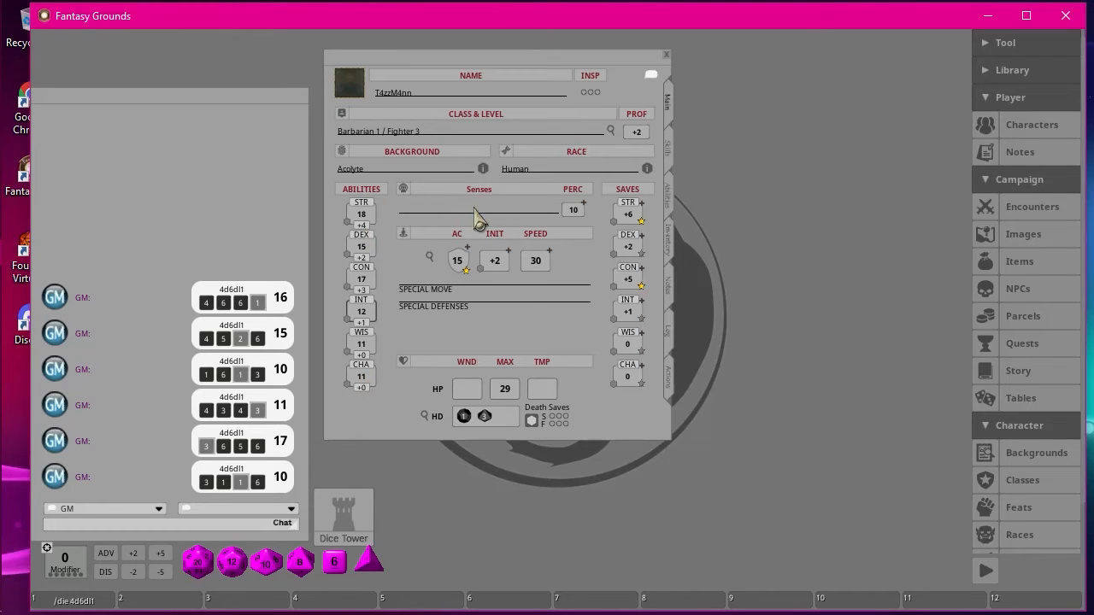
Step: Mark inspiration points on the character sheet and clear them again
click(592, 94)
click(599, 93)
click(598, 93)
click(592, 93)
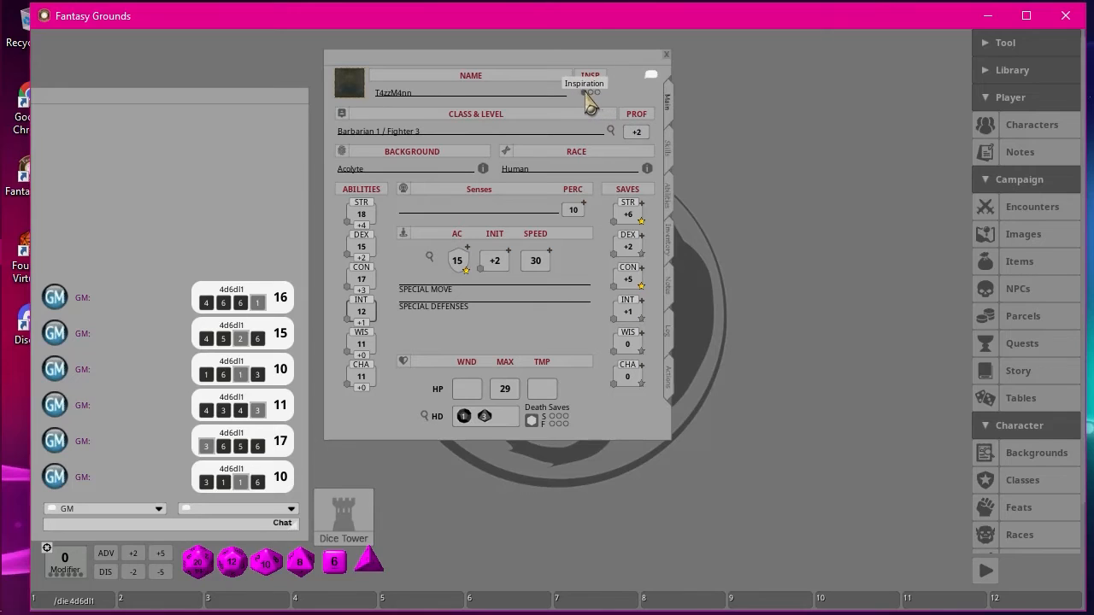
click(585, 93)
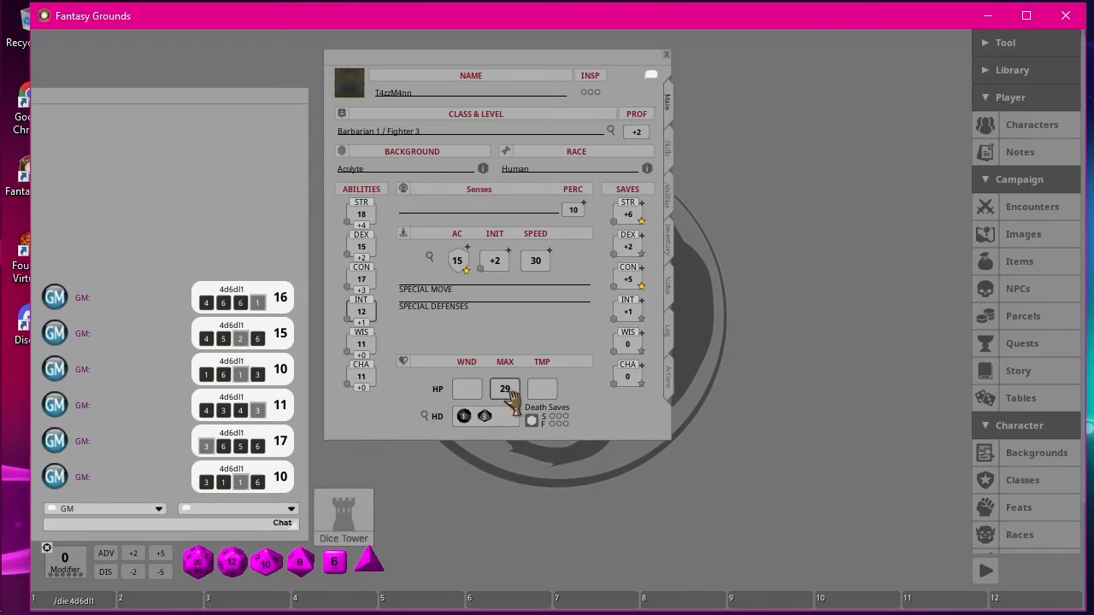
Step: Review the character's hit points and hit dice, skills, features, proficiencies and languages
scroll(507, 398, down, 1)
scroll(507, 395, down, 1)
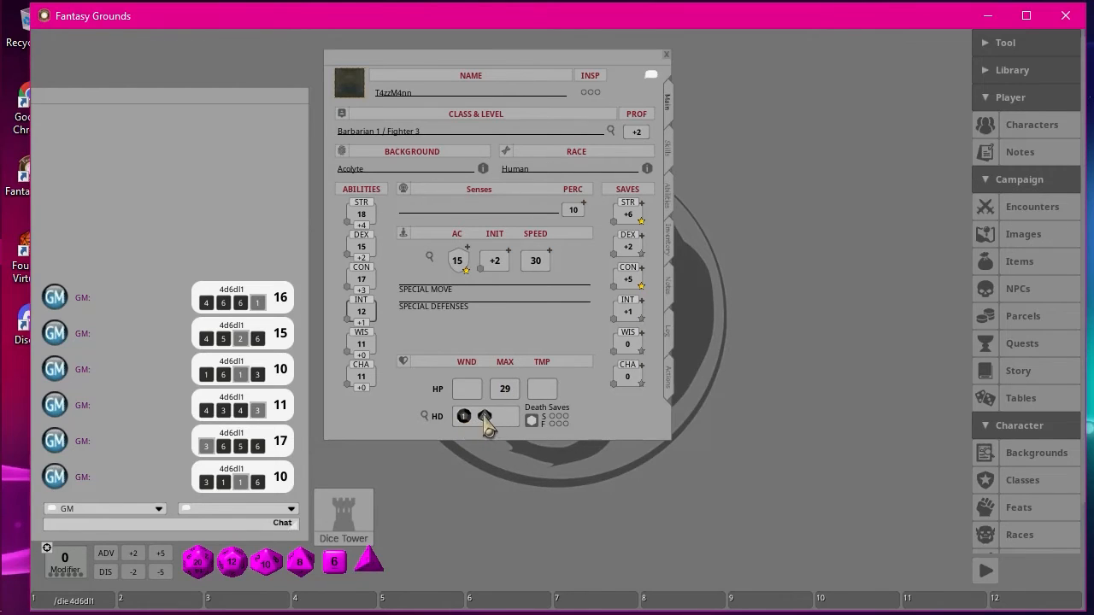
click(667, 150)
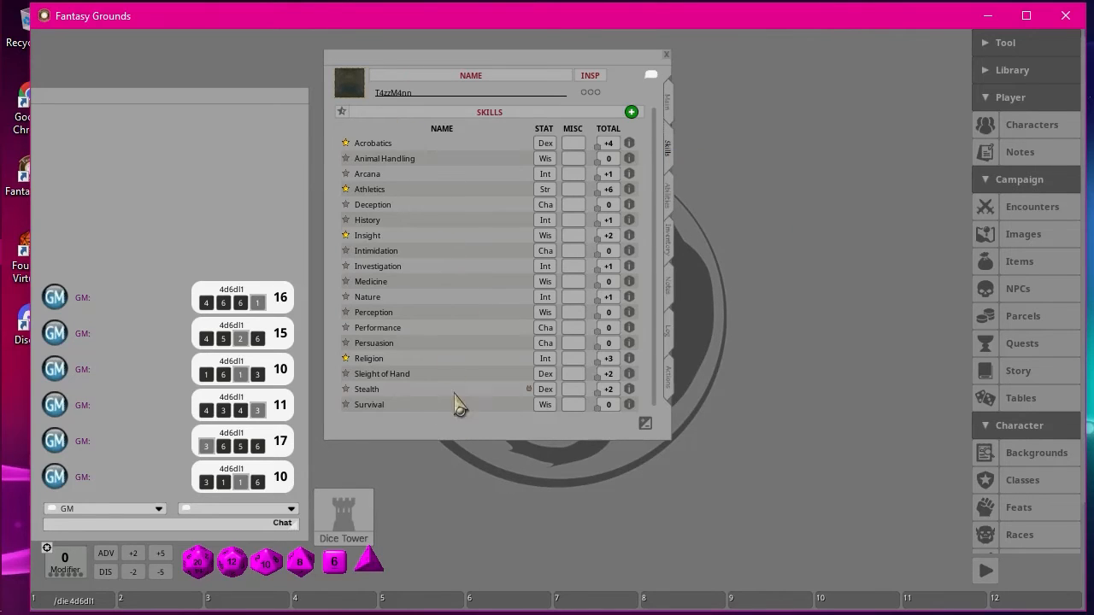
click(672, 203)
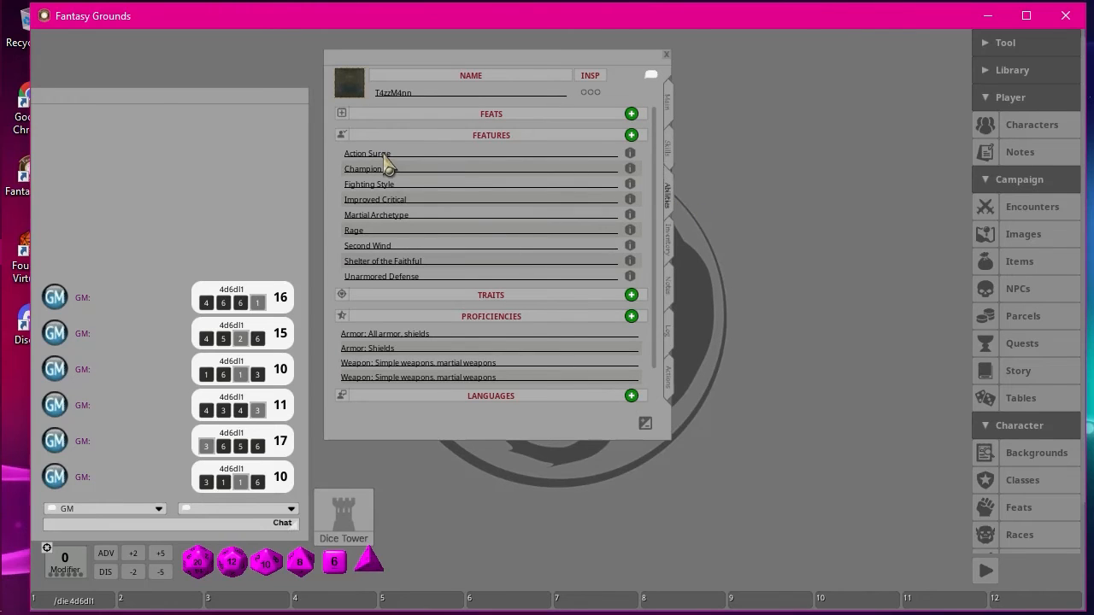
scroll(419, 308, down, 2)
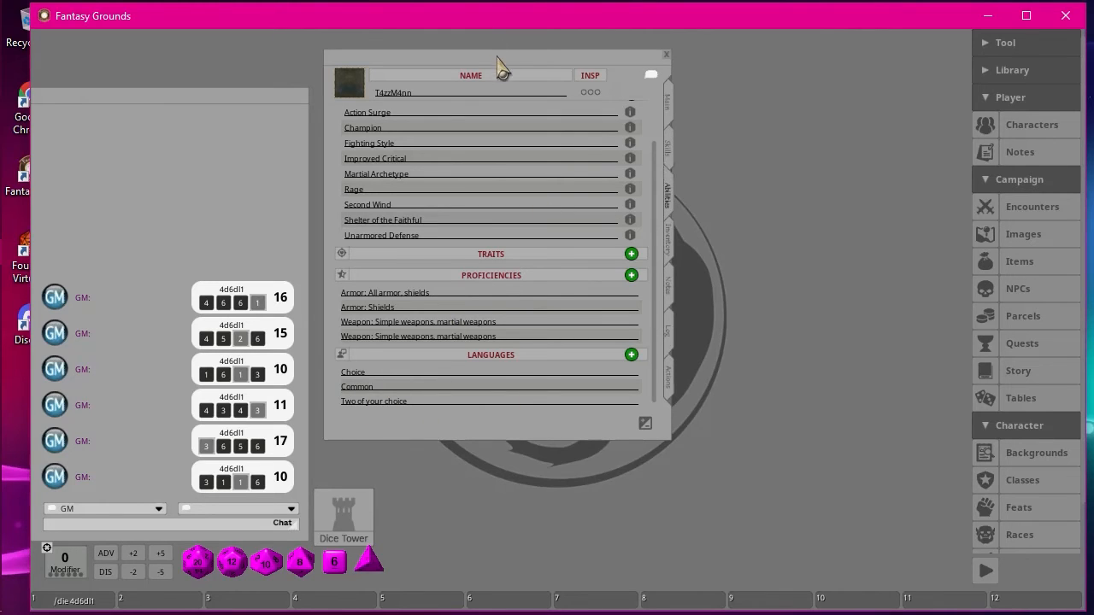
Step: Move the character sheet aside and open the campaign's Languages list from the options, placing it beside the sheet
drag(498, 67, 330, 57)
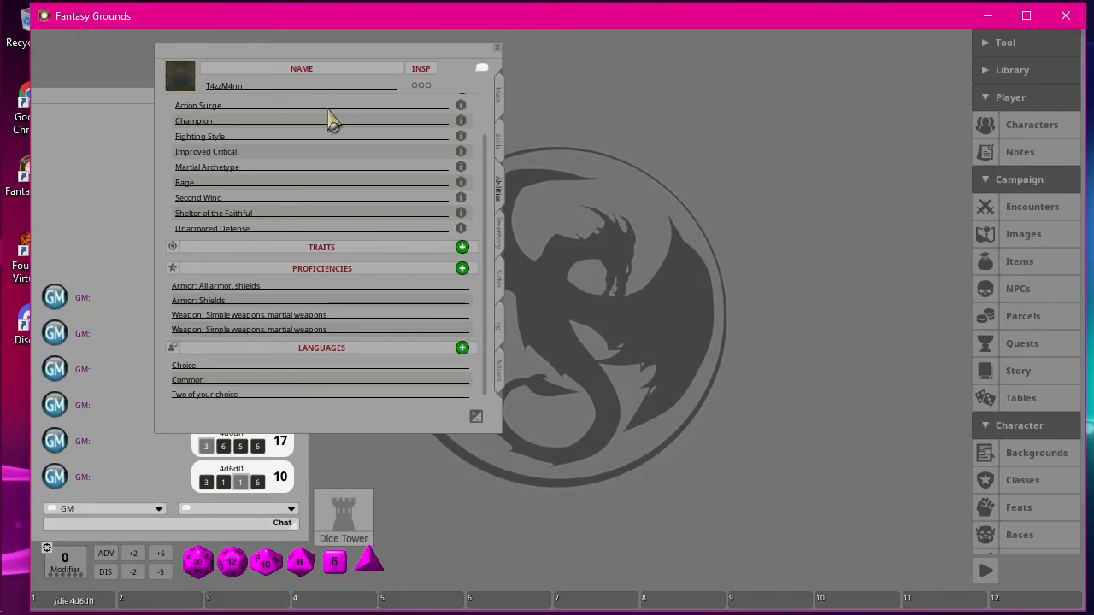
click(996, 43)
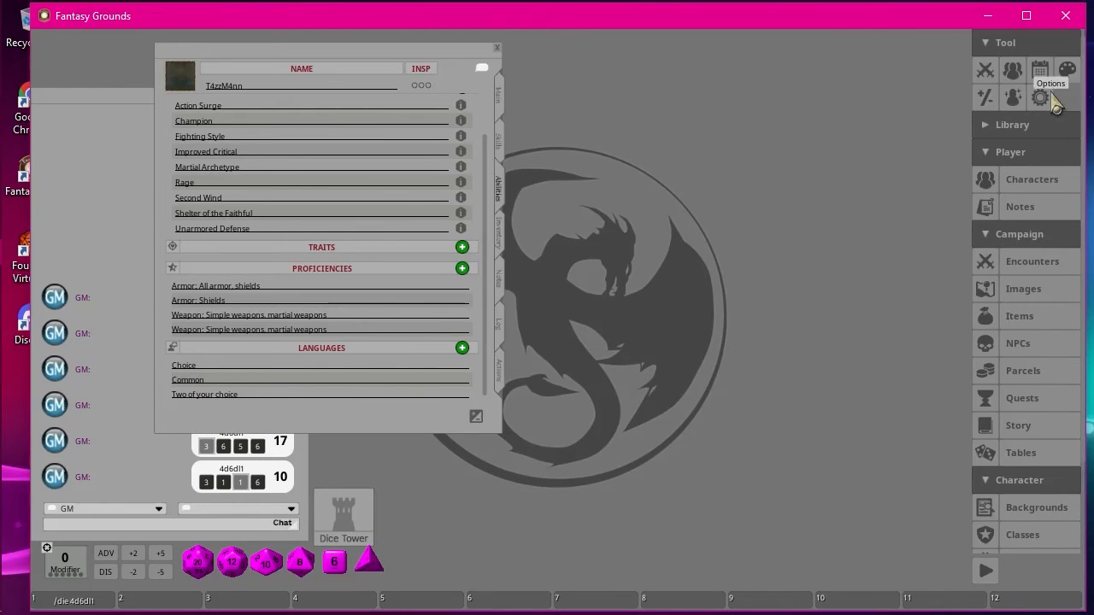
click(1041, 97)
click(995, 43)
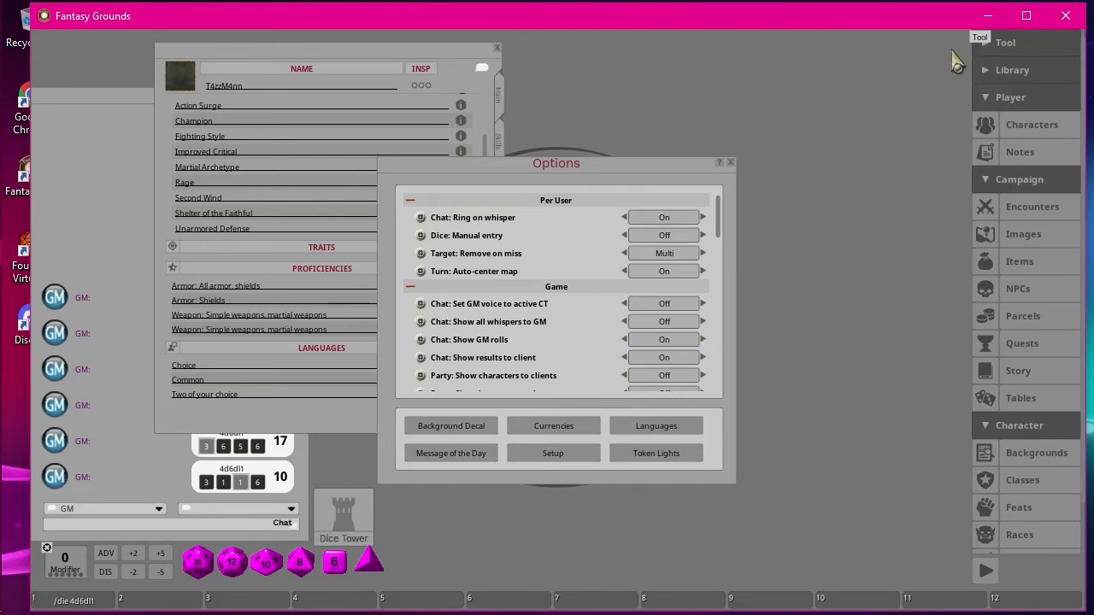
drag(619, 166, 823, 53)
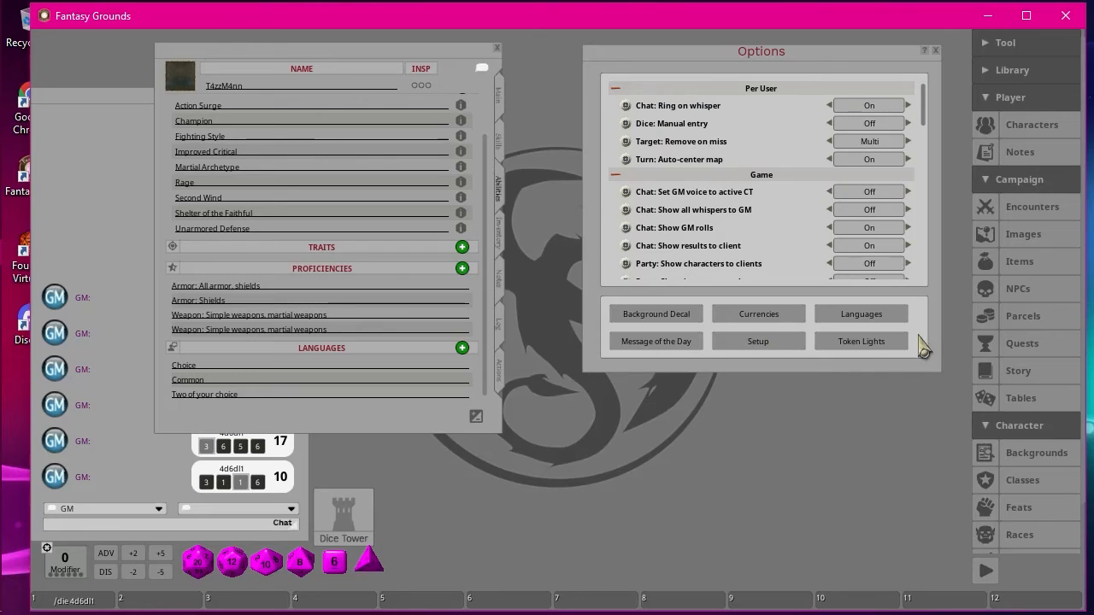
click(1006, 43)
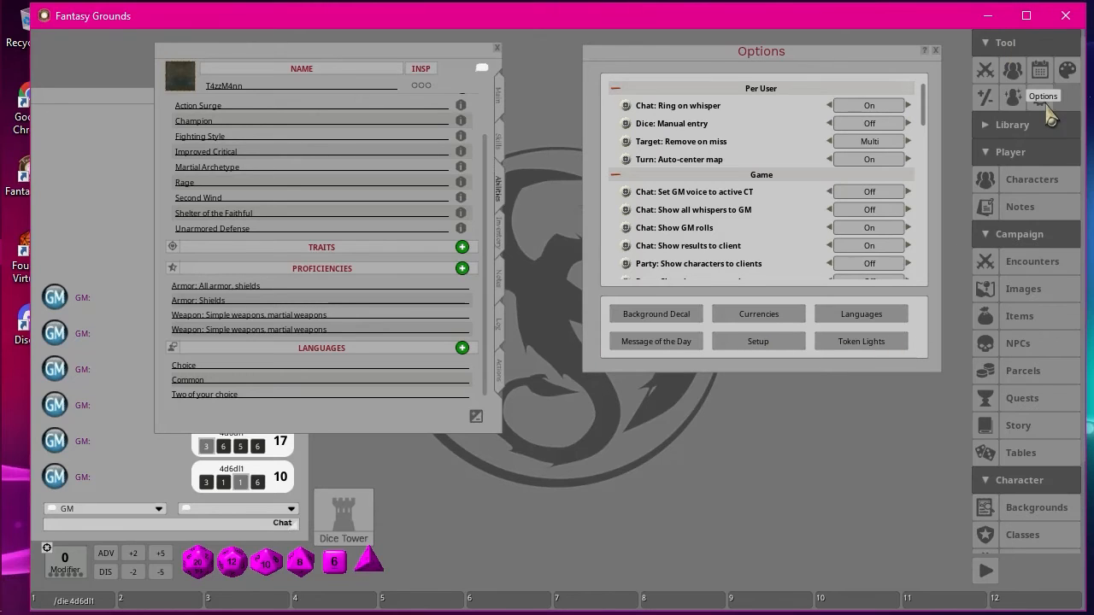
click(1011, 42)
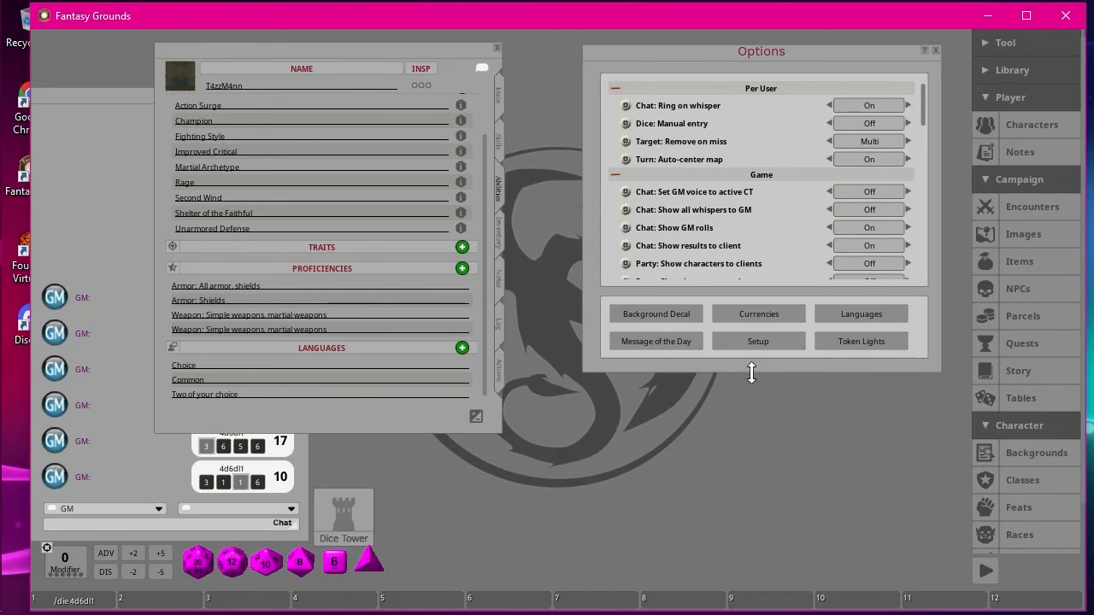
click(861, 329)
drag(645, 96, 746, 67)
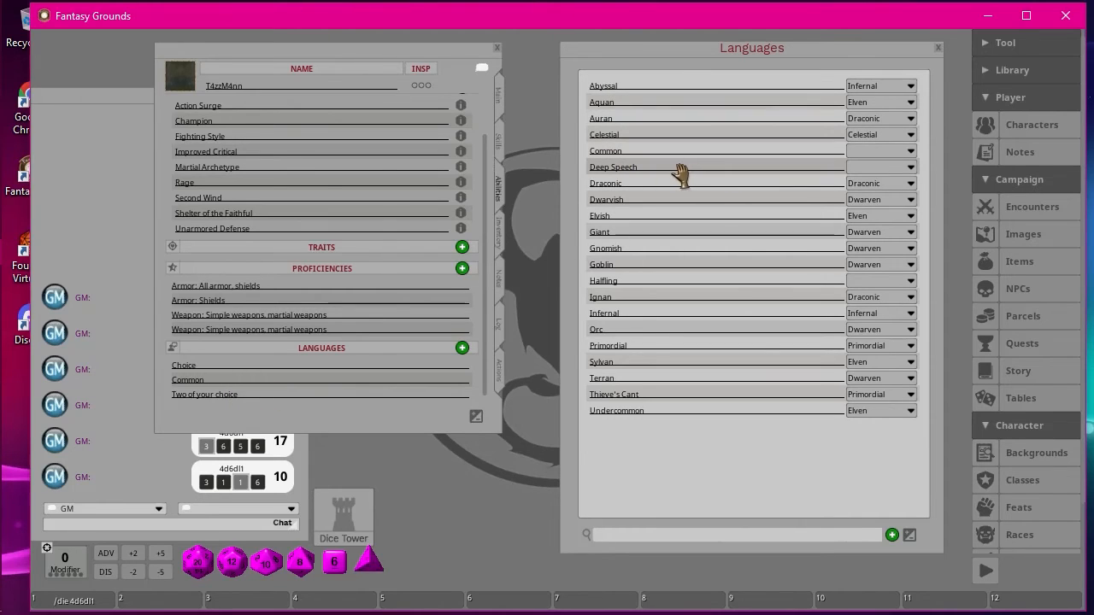
Step: Copy Draconic from the campaign's language list and replace the character's "Choice" language entry with it
click(642, 185)
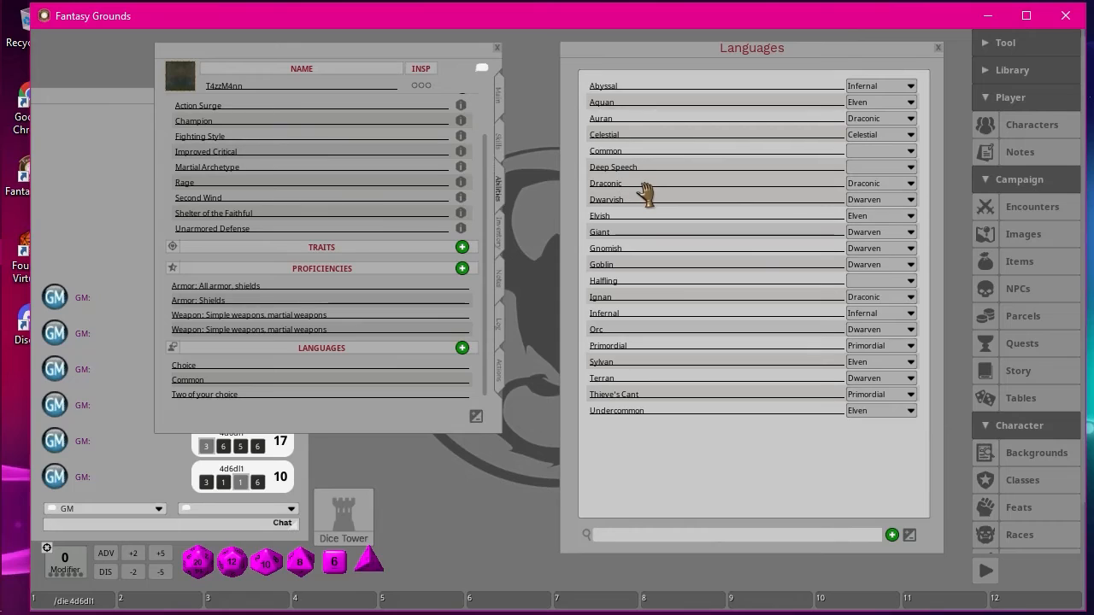
key(shift)
key(ctrl+c)
click(218, 367)
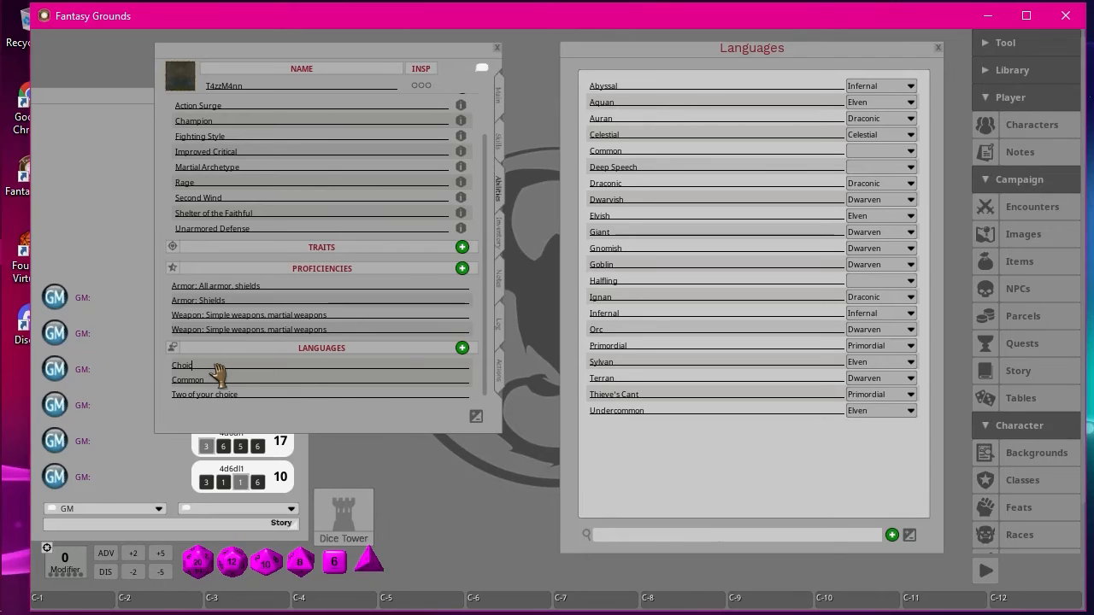
key(BackSpace)
key(BackSpace)
key(BackSpace)
key(ctrl+v)
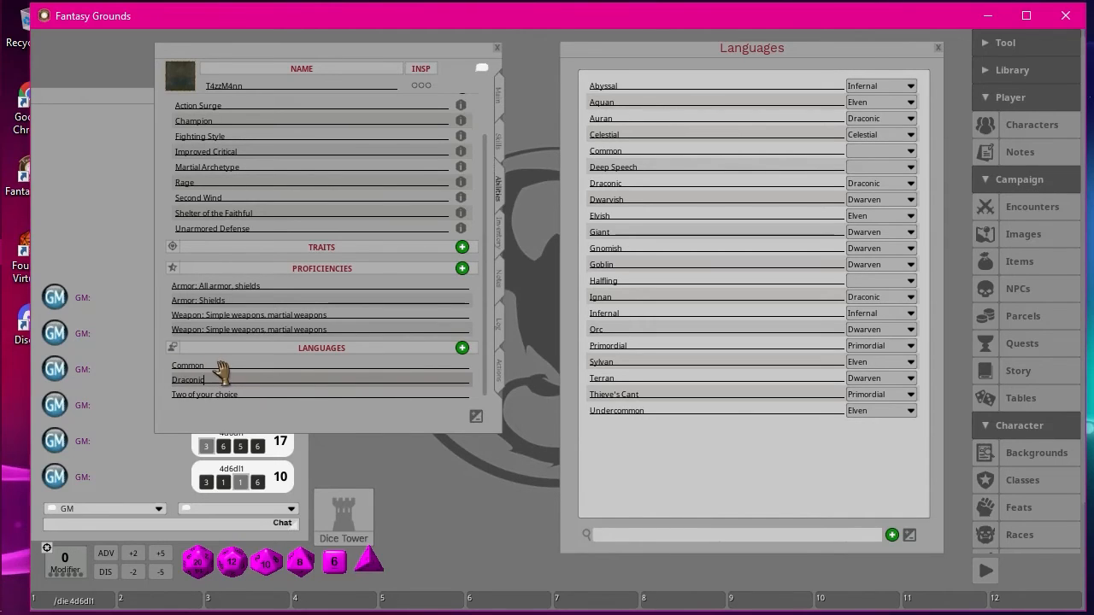
Step: Replace the character's "Two of your choice" language entry with Elvish and add Dwarvish as another language
click(264, 395)
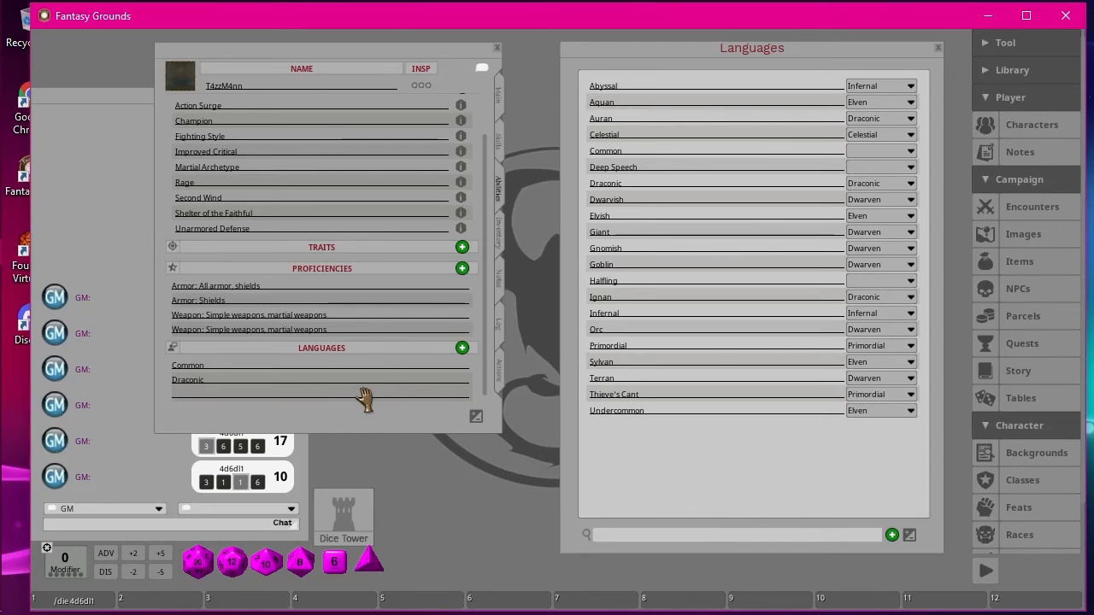
text(Elvish)
key(Return)
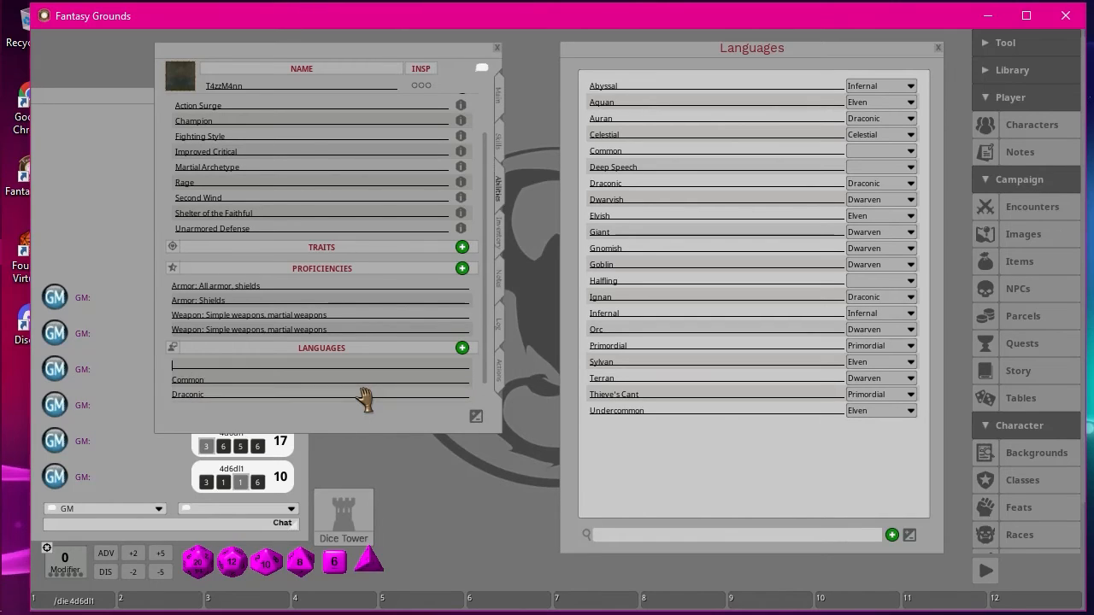
scroll(338, 393, down, 1)
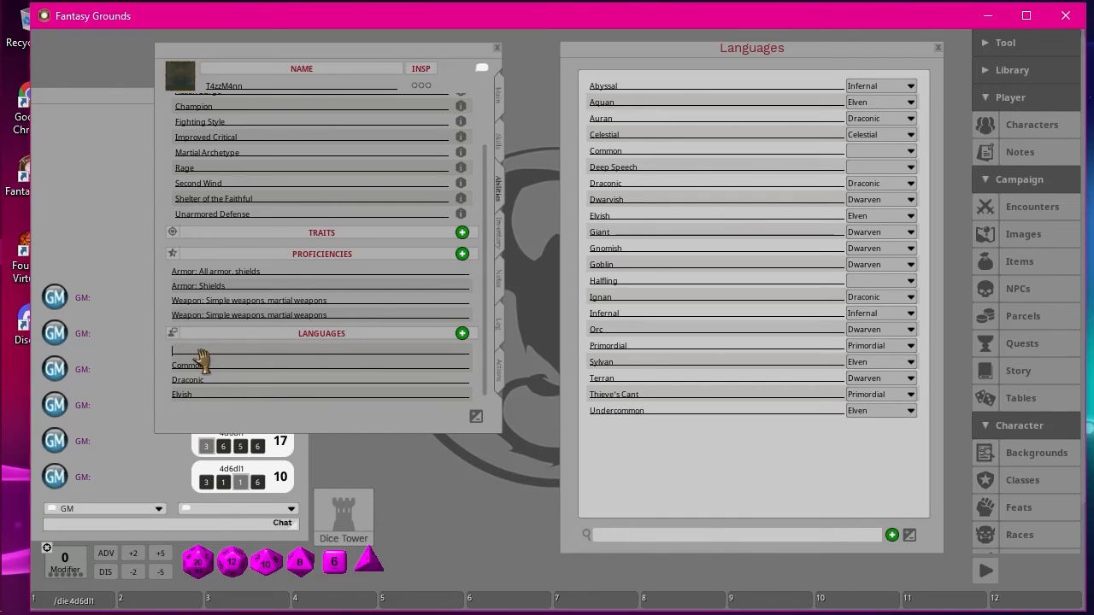
text(Dwarvish)
Step: Check the chat's language and speaker choices, and close the campaign's Languages and Options windows
click(292, 510)
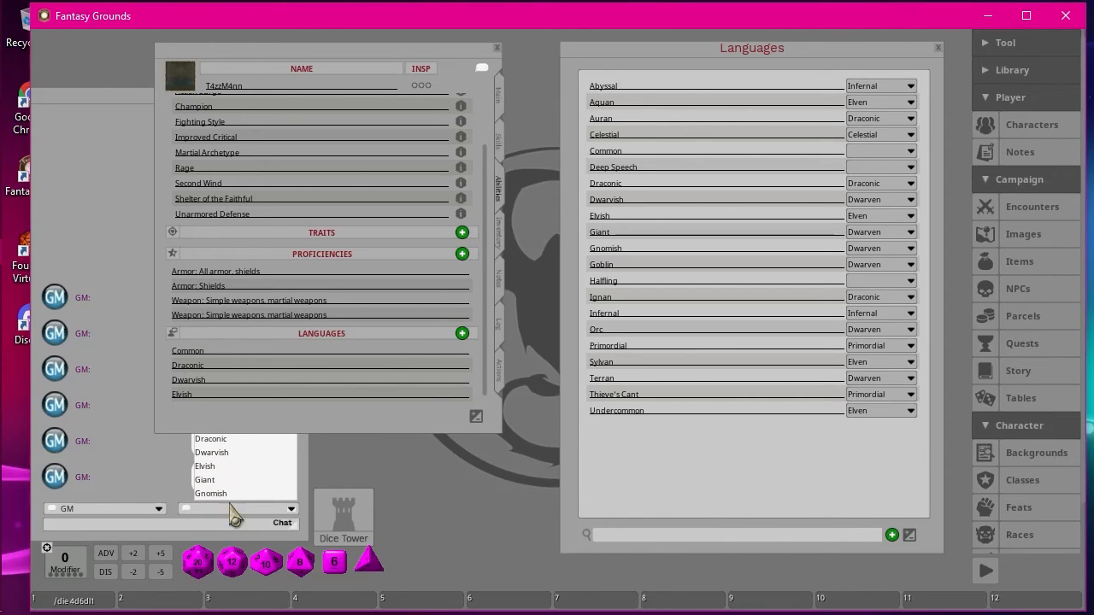
click(157, 508)
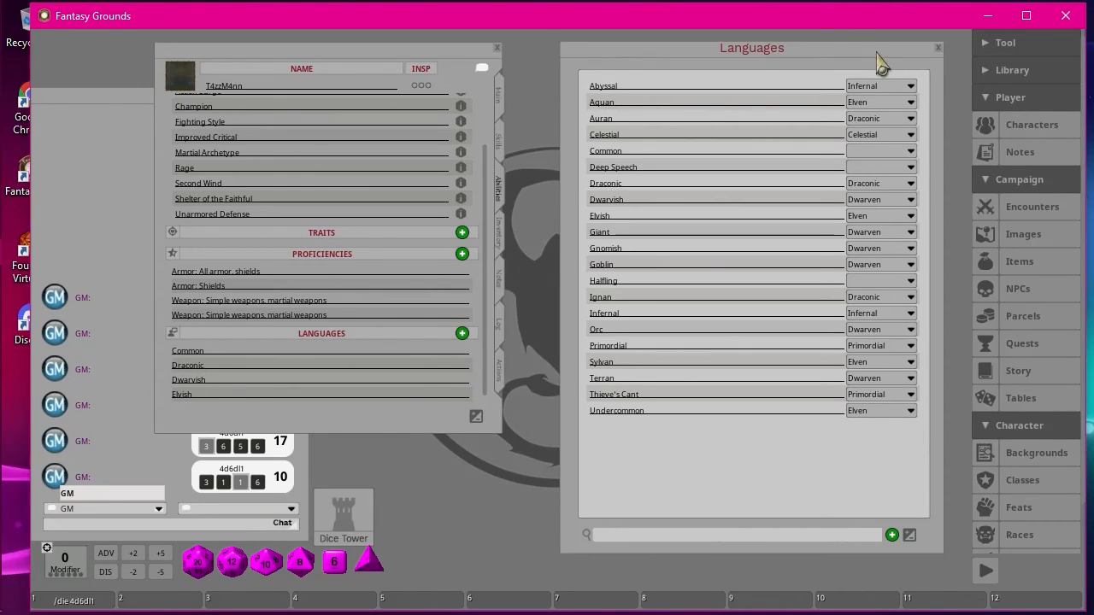
click(939, 49)
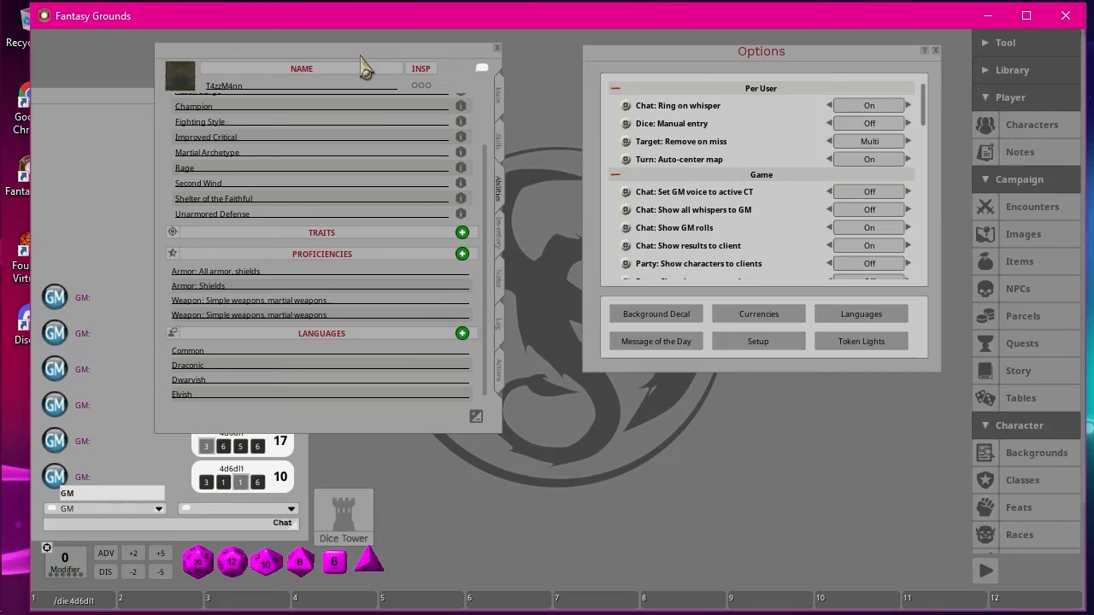
click(937, 51)
mouse_move(325, 62)
mouse_down()
mouse_move(361, 66)
mouse_move(328, 59)
mouse_up()
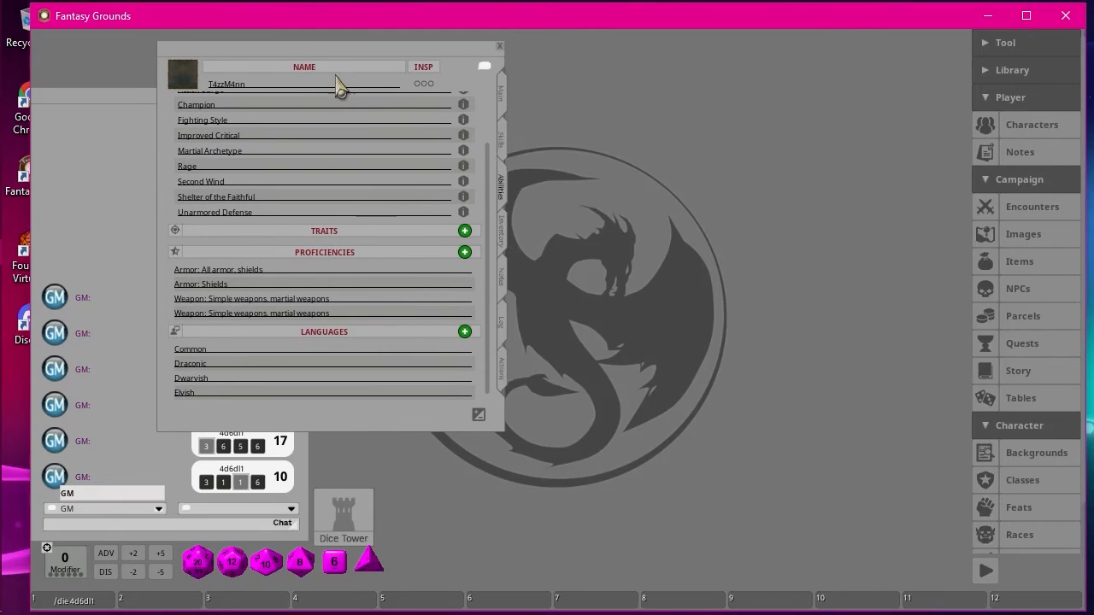
Step: Show the character's inventory and open the campaign's Items list, placing it beside the character sheet
click(502, 239)
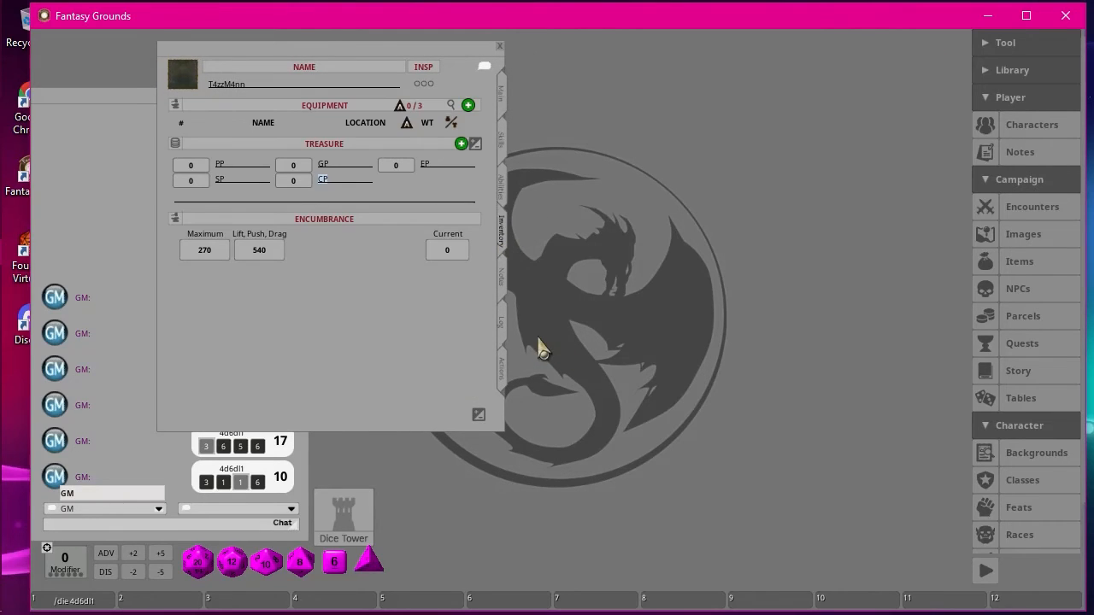
drag(313, 54, 230, 50)
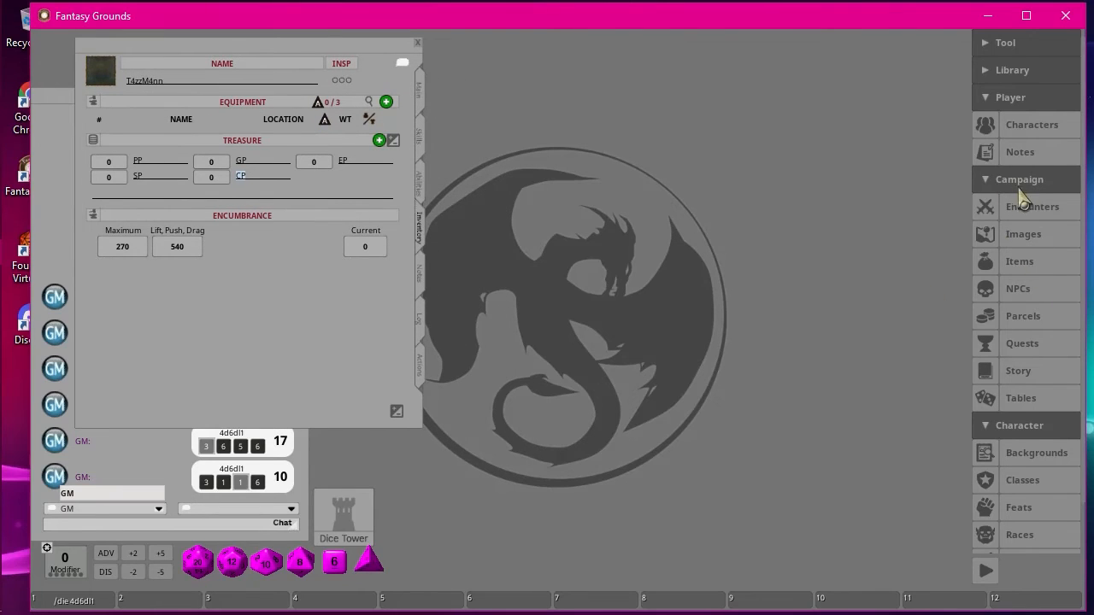
click(1022, 265)
drag(919, 295, 702, 59)
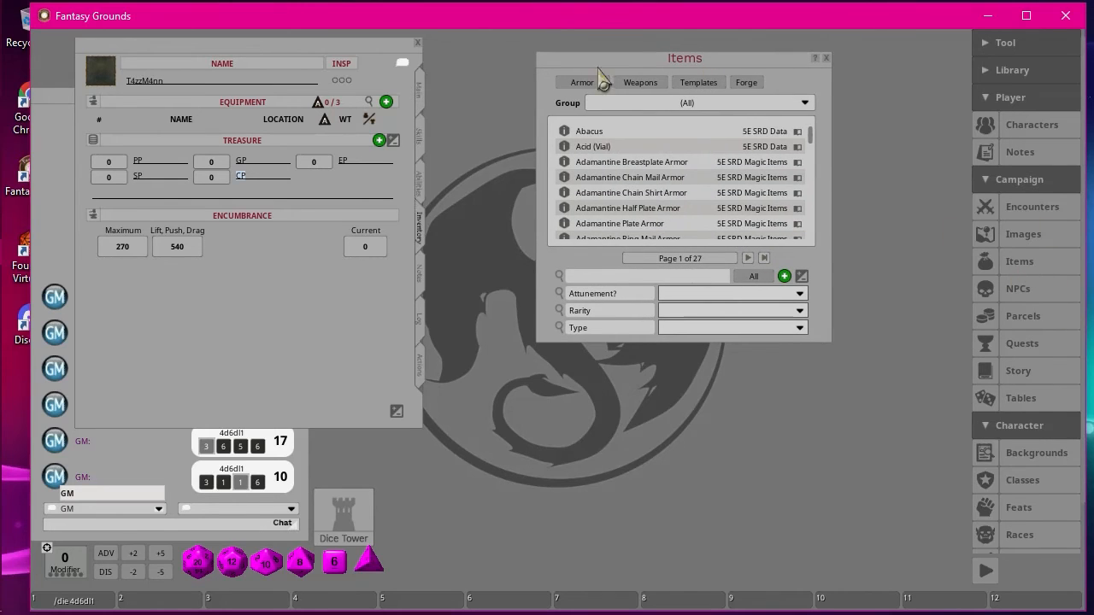
drag(641, 66, 544, 50)
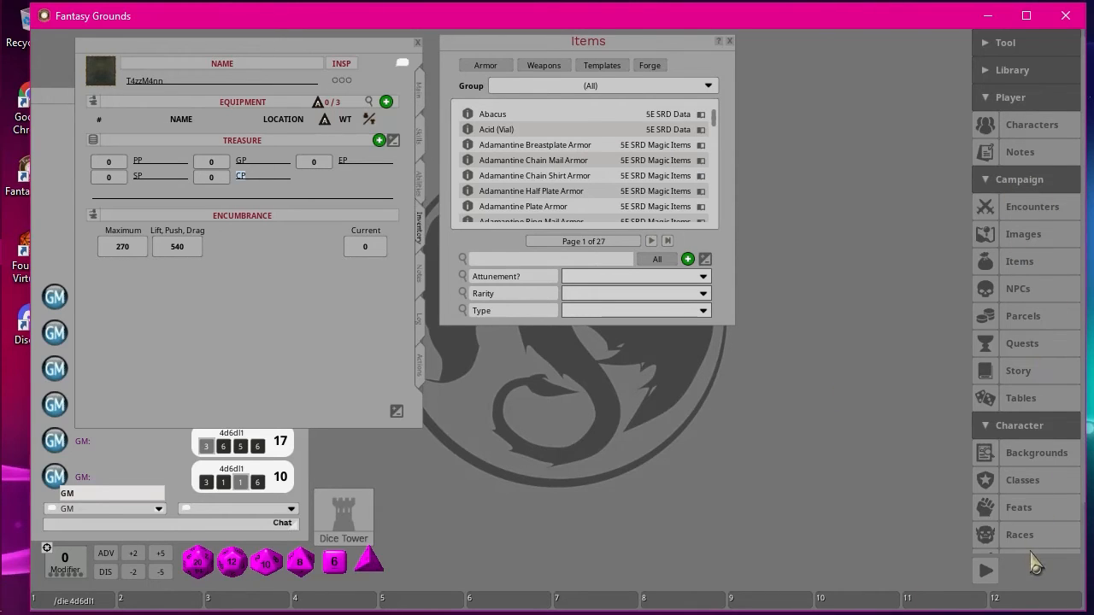
Step: Open the Fighter record from the Classes list, close that list, and place the record below the Items list
scroll(1047, 523, down, 2)
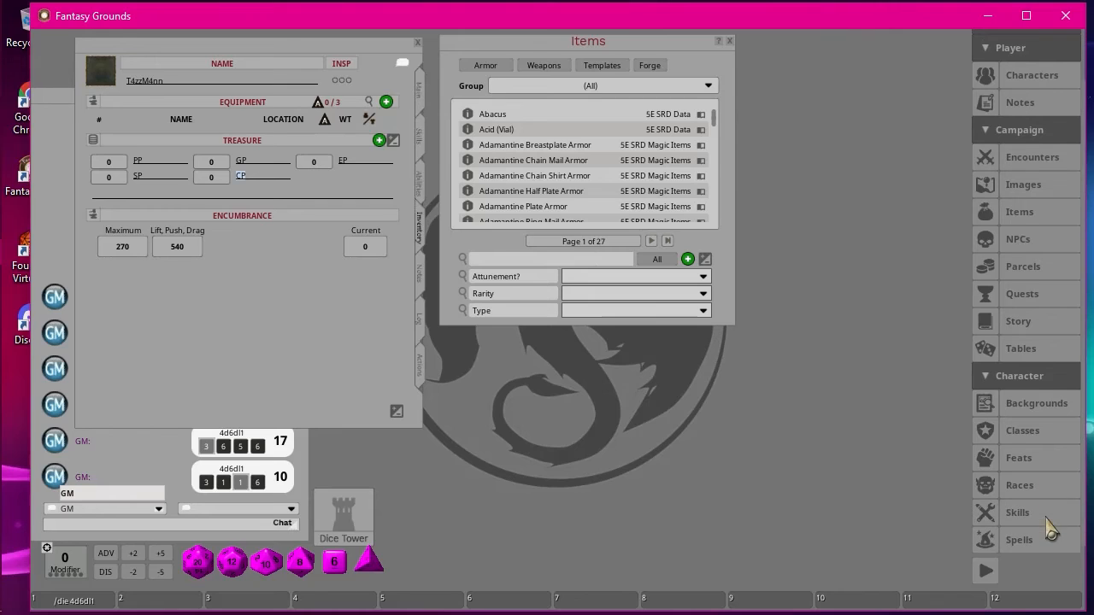
click(1023, 436)
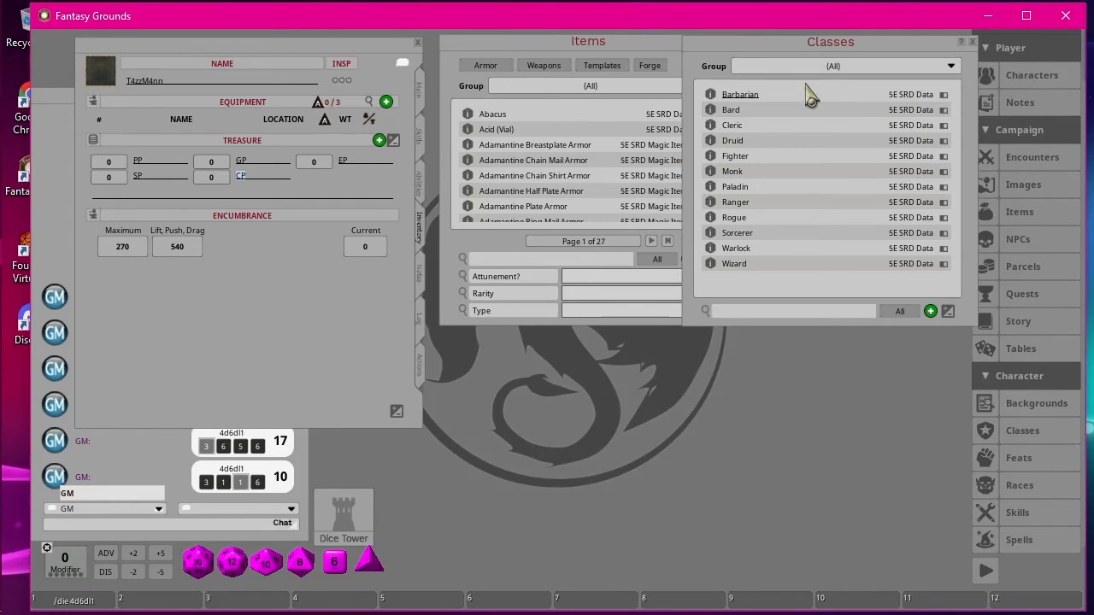
click(733, 159)
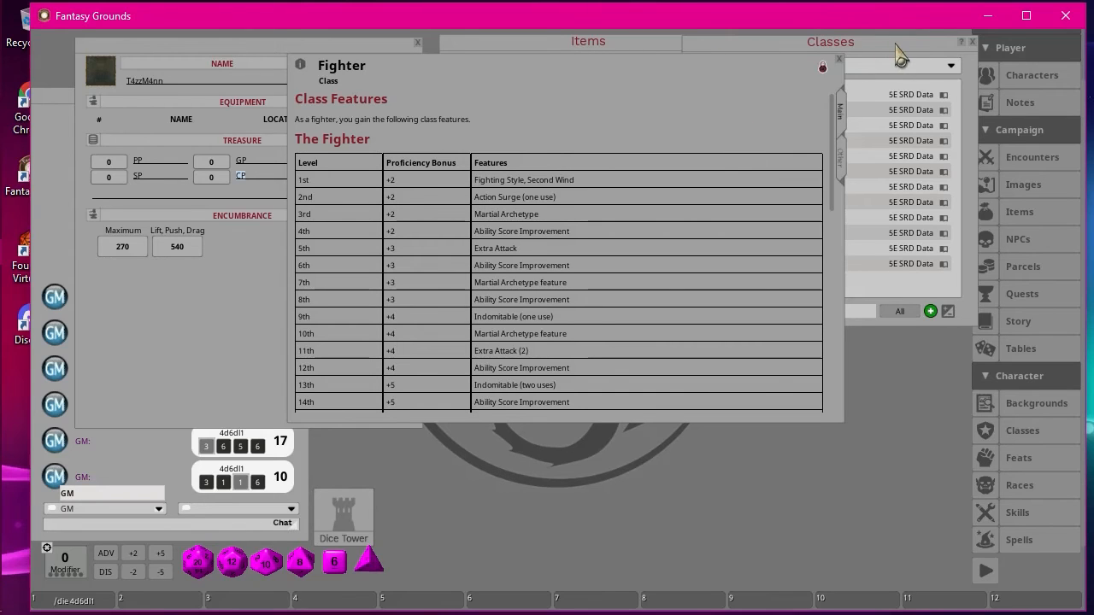
click(964, 48)
click(972, 41)
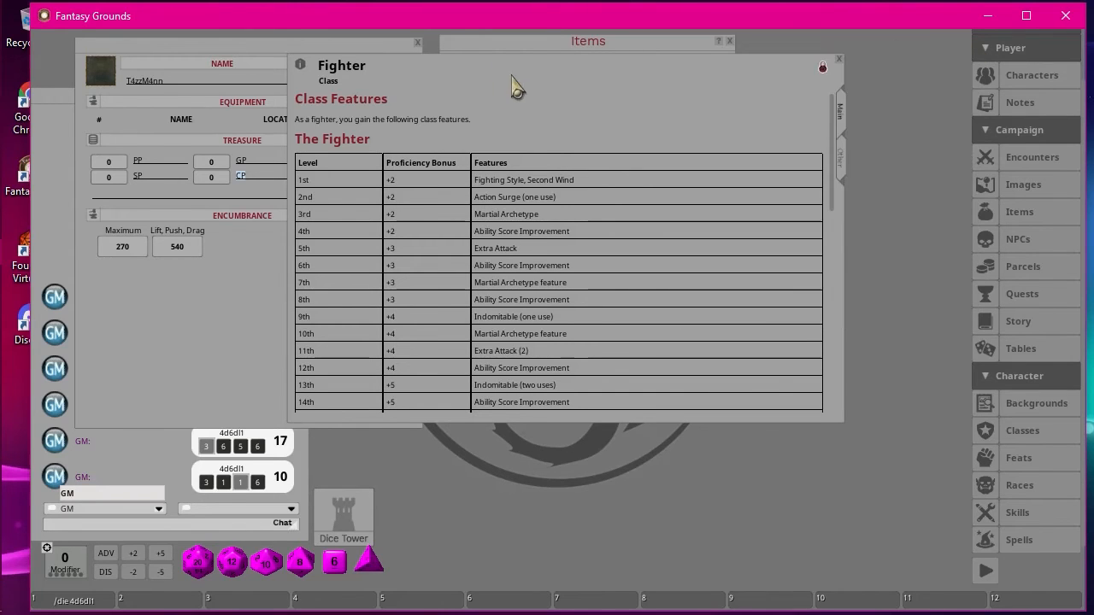
drag(511, 93, 632, 250)
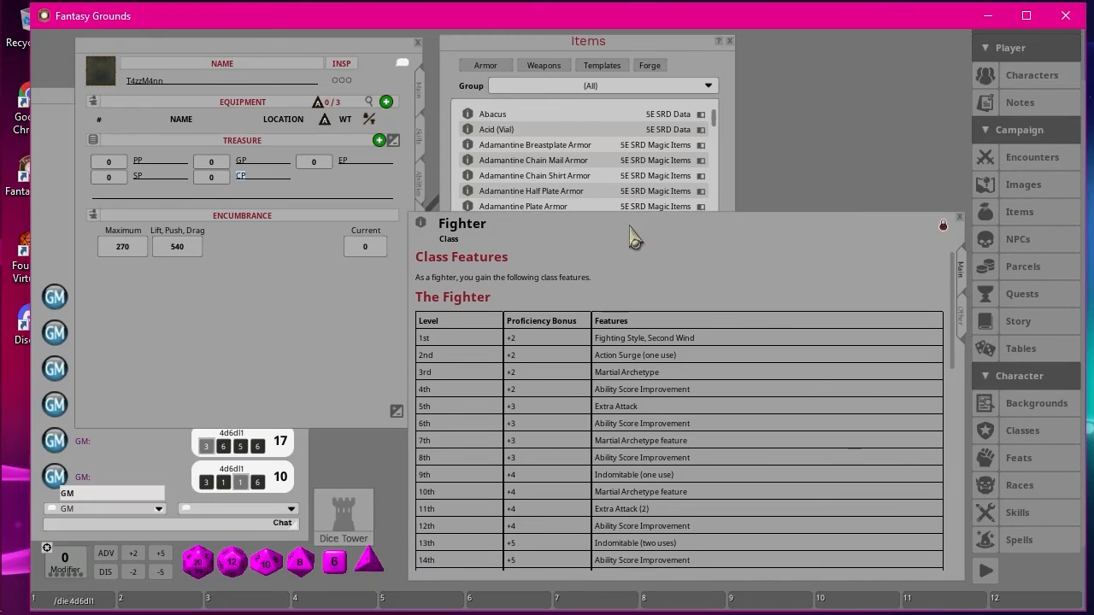
Step: Review the Fighter class's hit points, proficiencies and starting equipment choices
scroll(732, 415, down, 10)
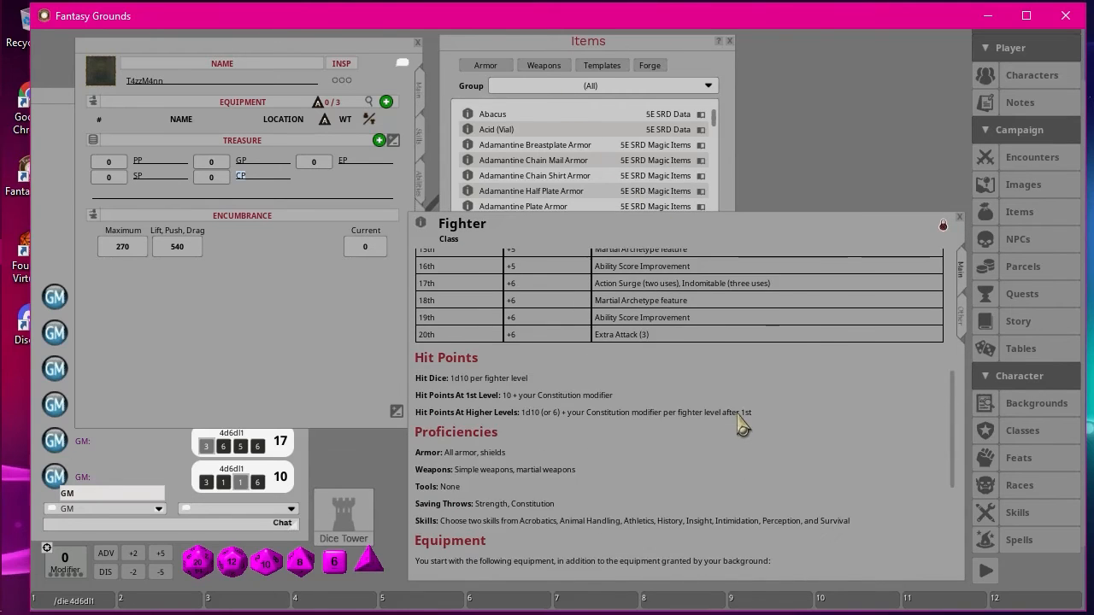
scroll(723, 421, down, 2)
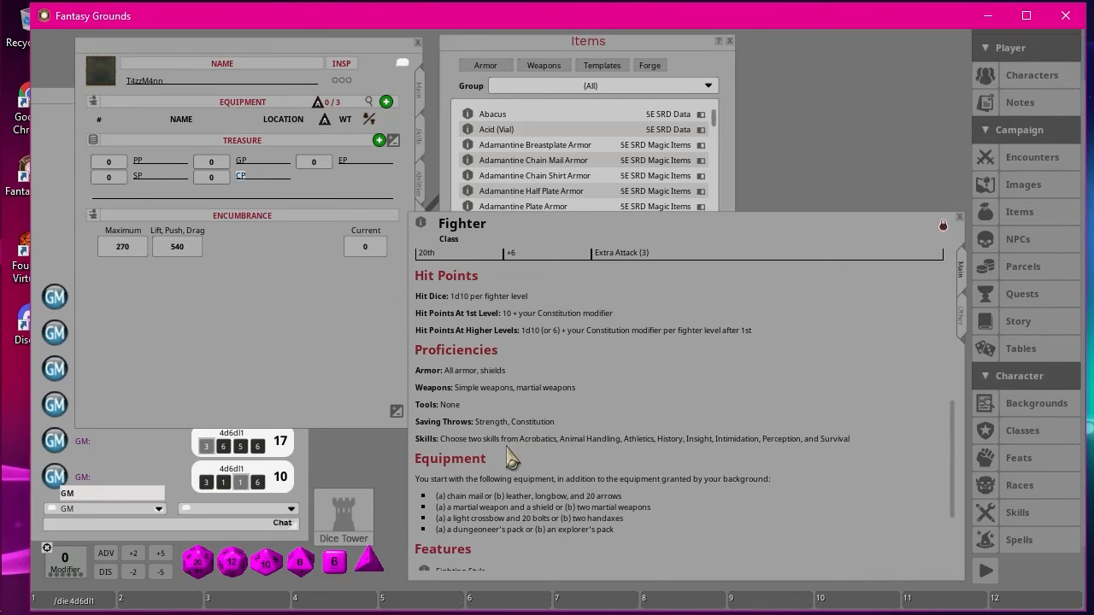
scroll(545, 461, down, 4)
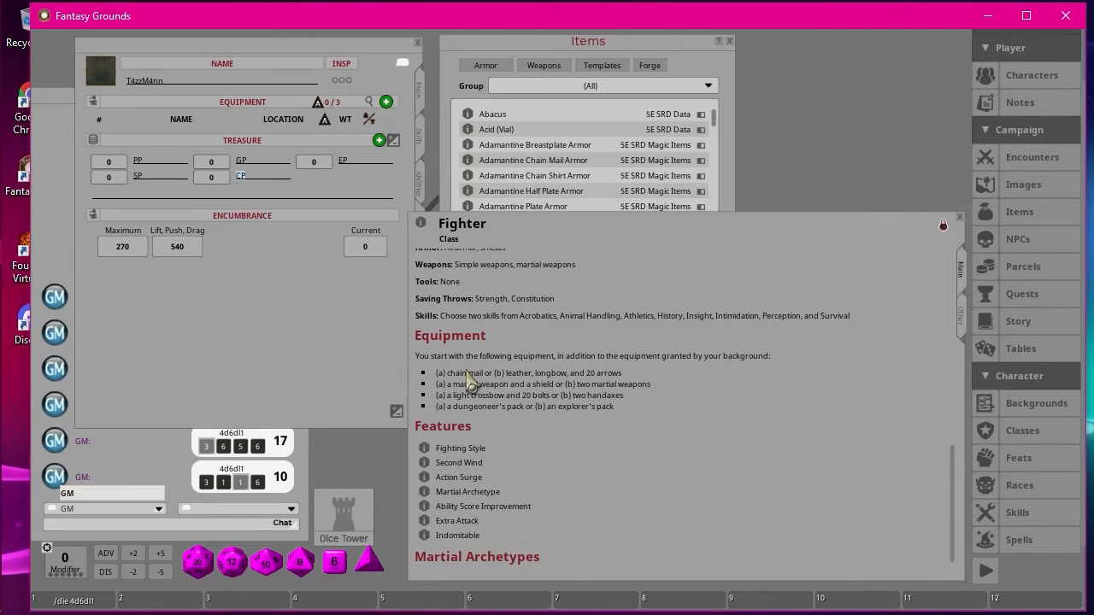
Step: Search the Items list for "chain" and add Chain Mail to the character's equipment
click(558, 47)
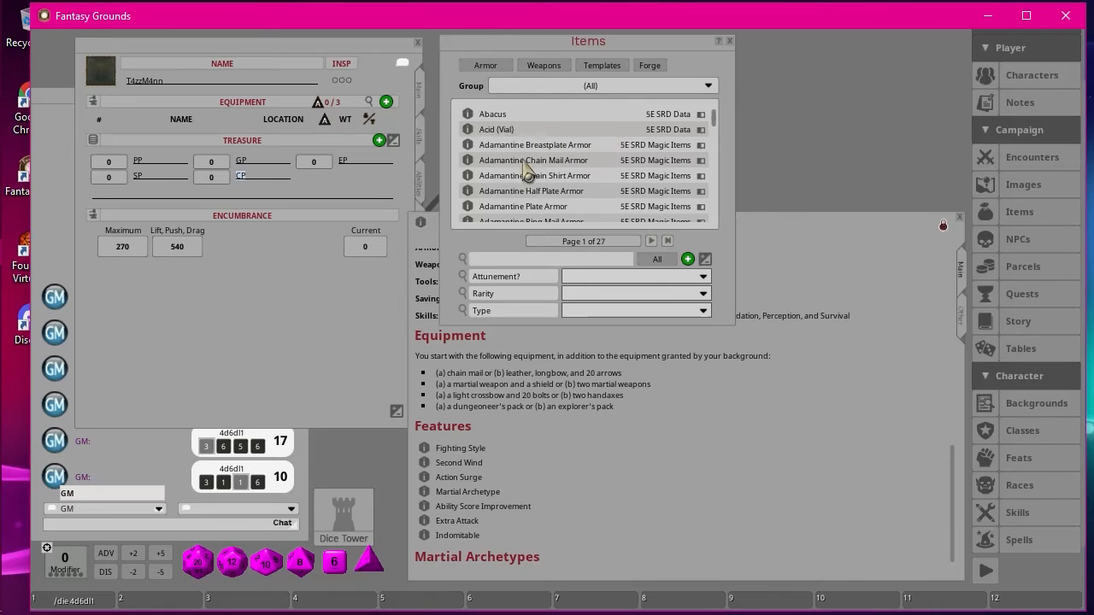
click(529, 261)
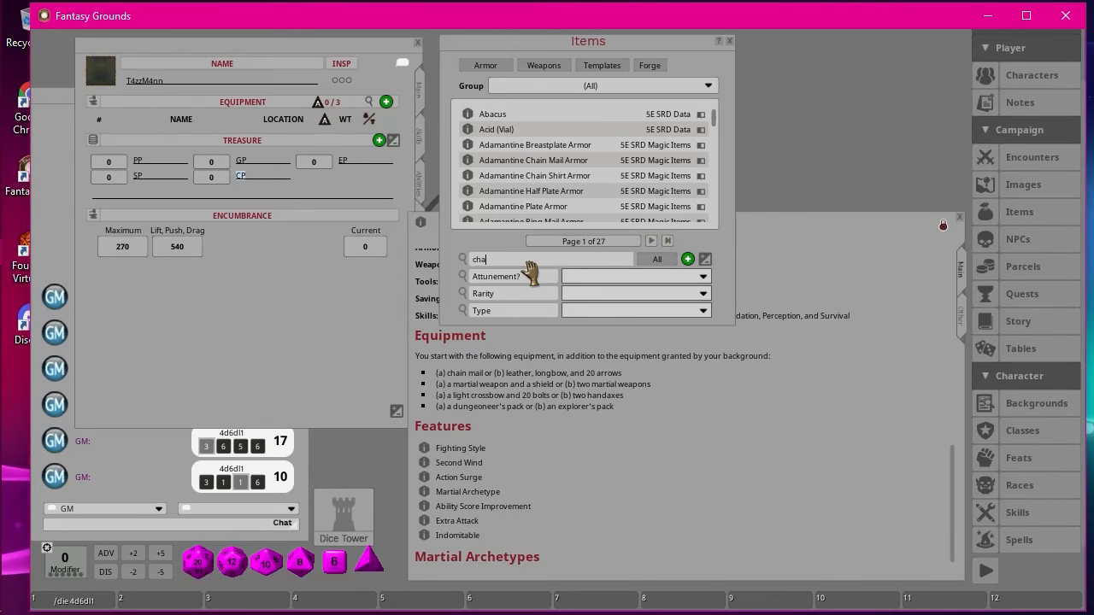
text(chain)
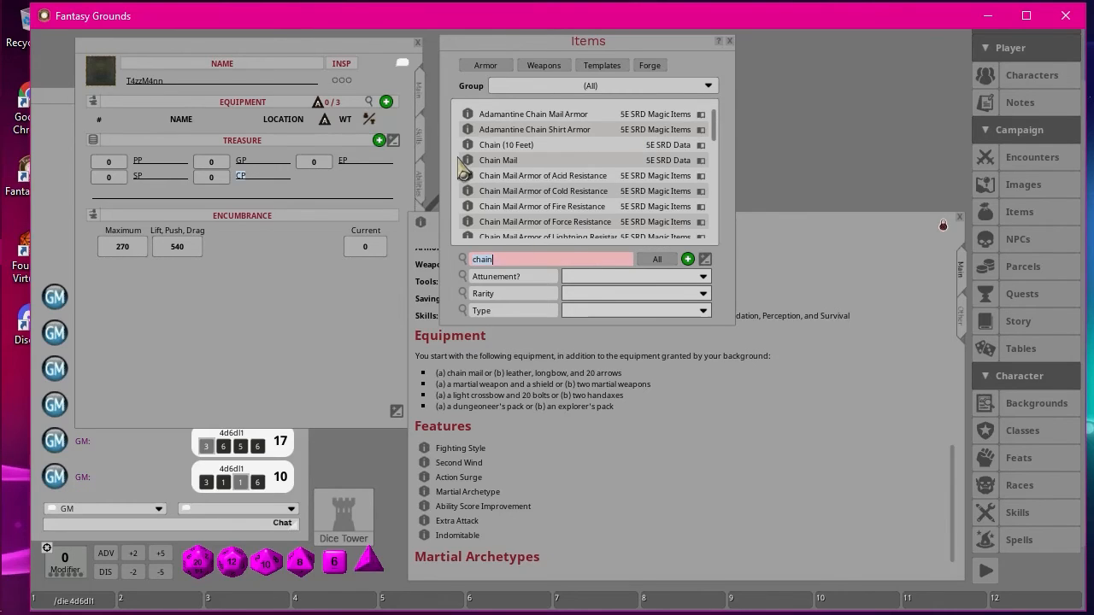
drag(195, 333, 195, 333)
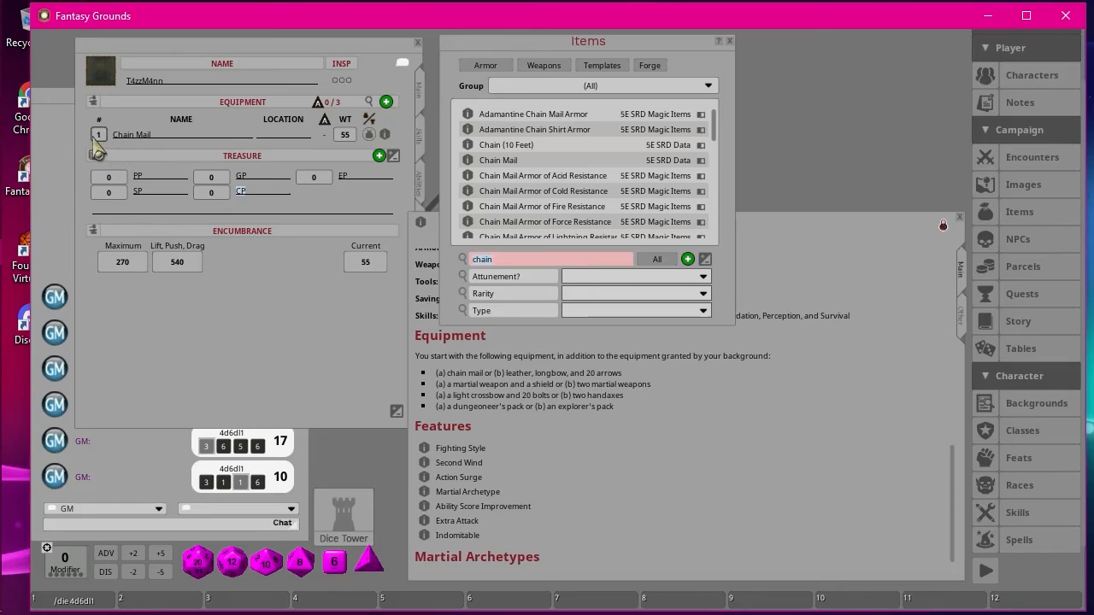
Step: Cycle the Chain Mail through not carried, carried and equipped, checking the character's armor class, and leave it equipped
click(370, 137)
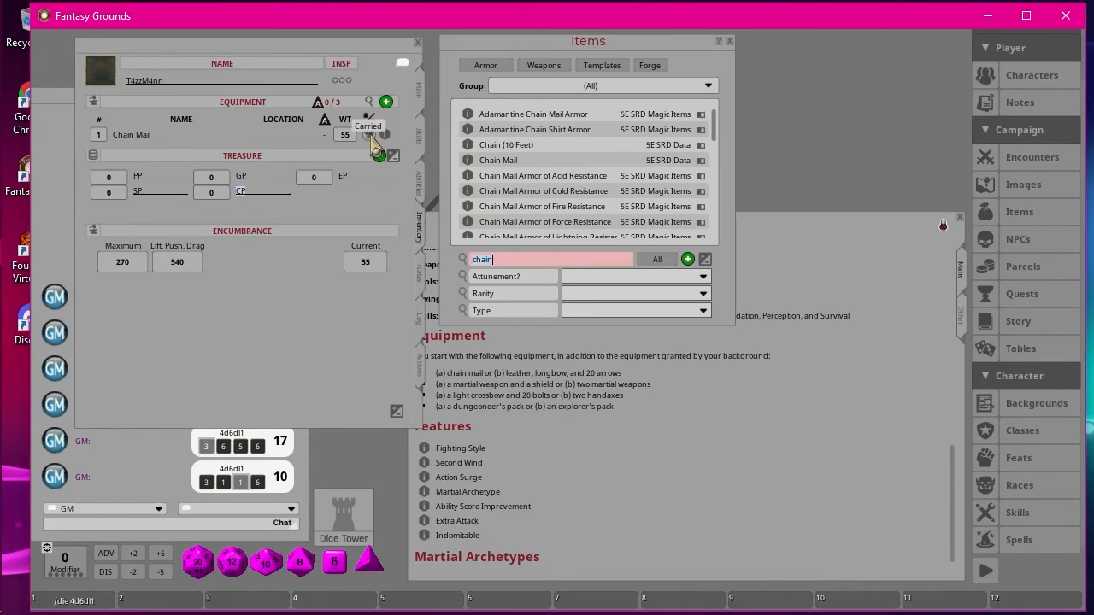
click(421, 91)
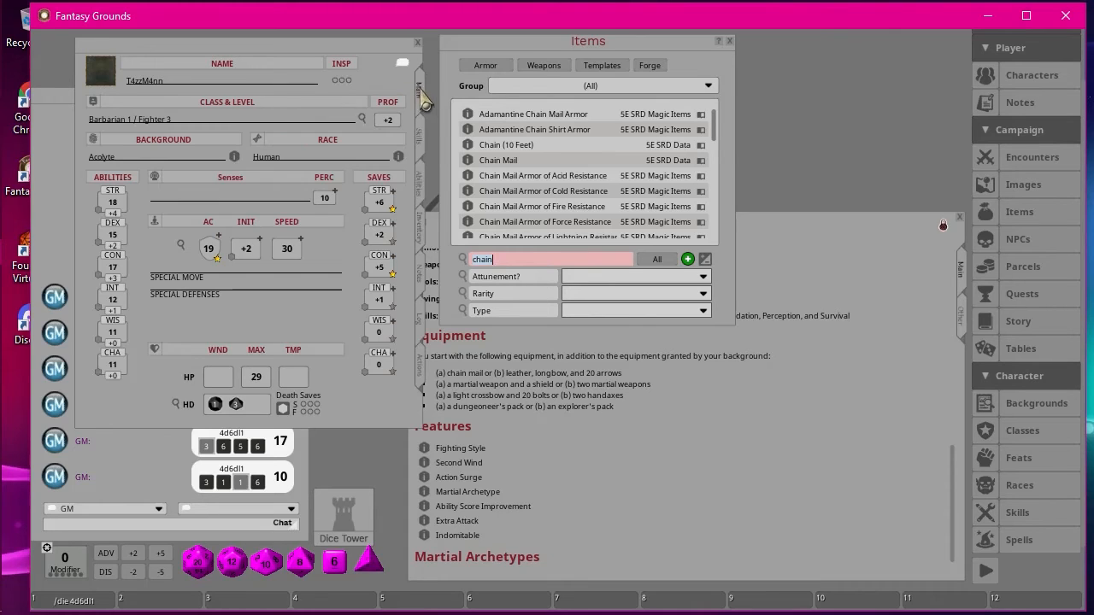
click(425, 242)
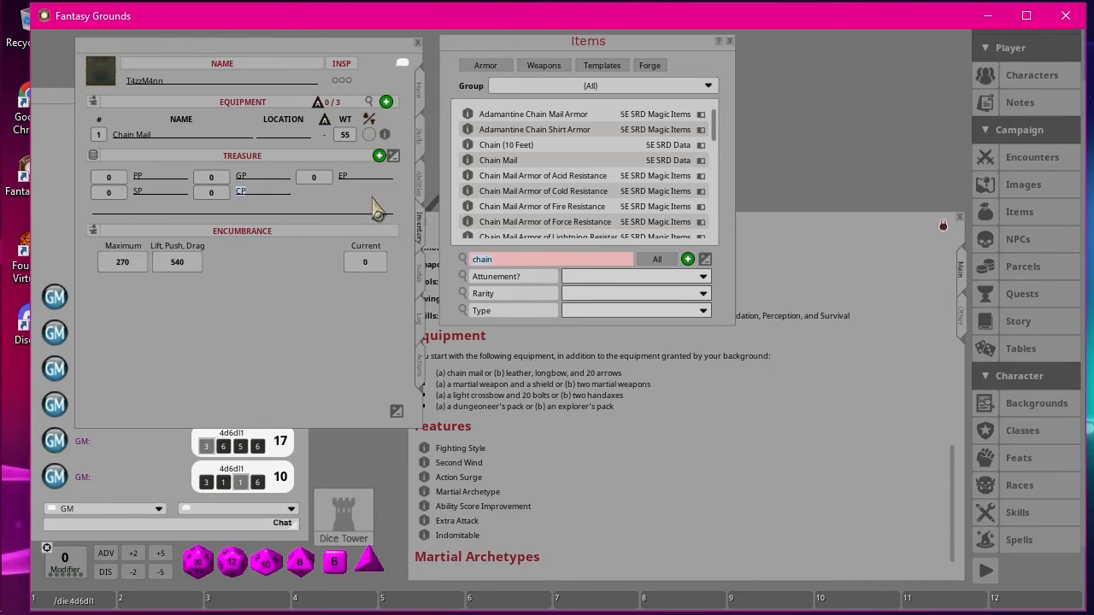
click(368, 134)
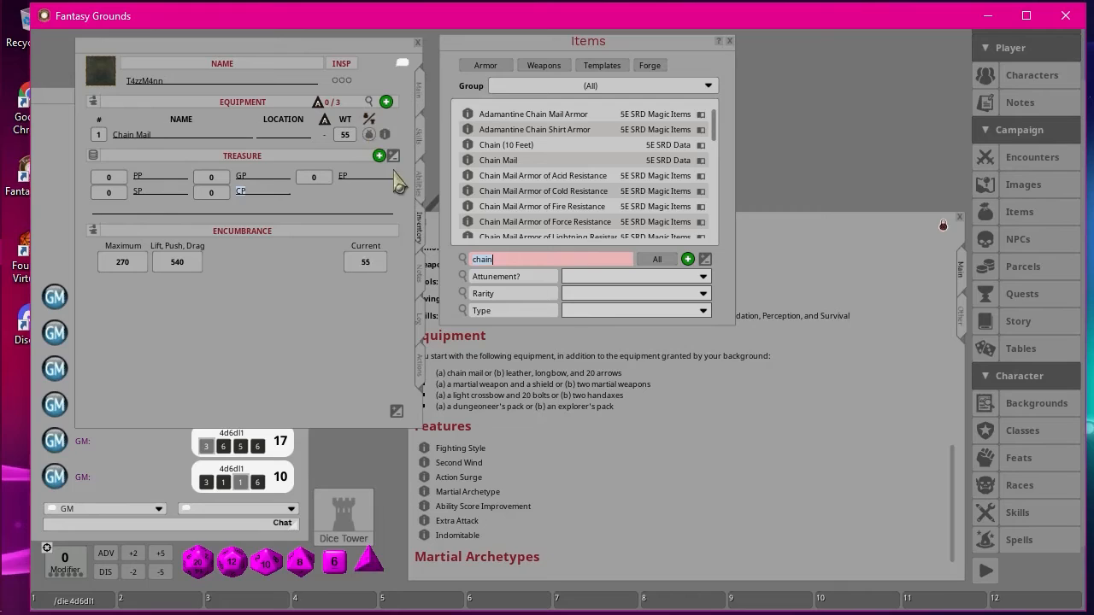
click(421, 94)
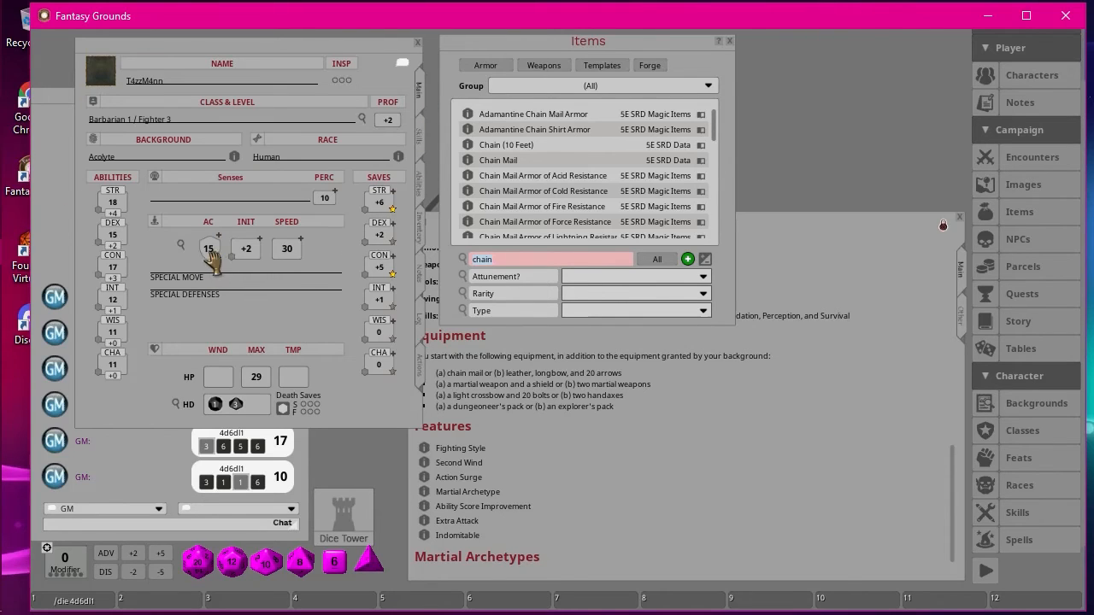
click(423, 244)
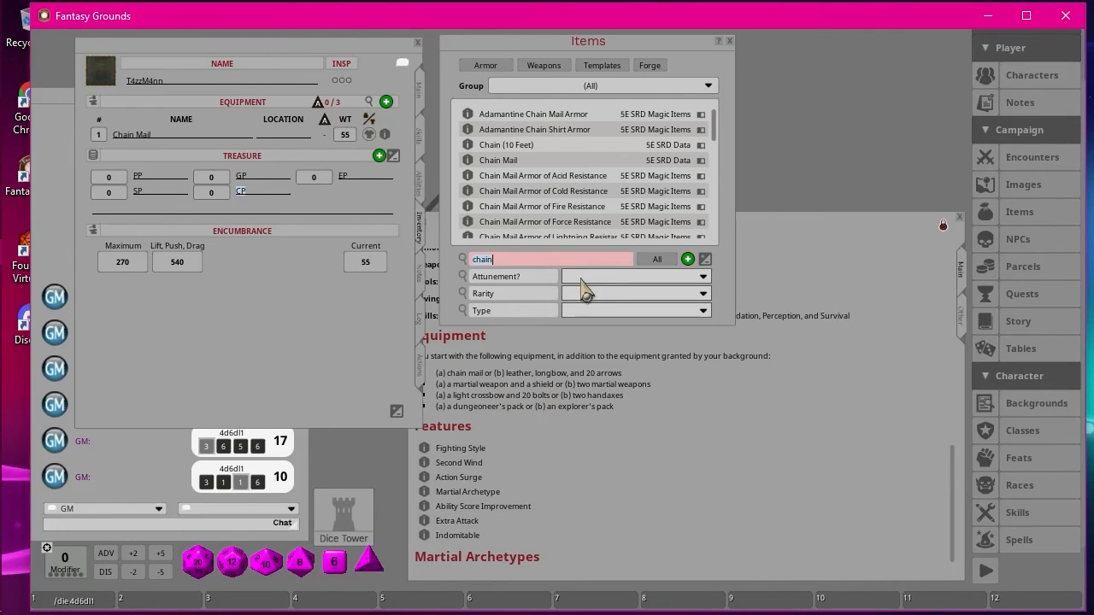
Step: Search the Items list for "shield", add the Shield to the equipment as equipped, and check the character's armor class
click(519, 260)
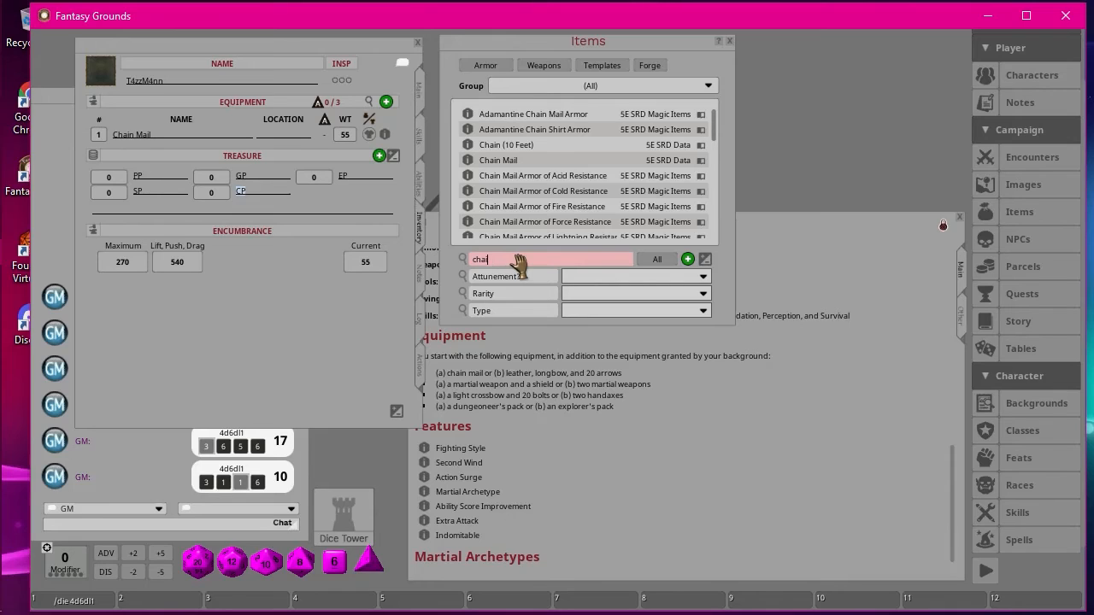
key(BackSpace)
key(BackSpace)
key(BackSpace)
key(BackSpace)
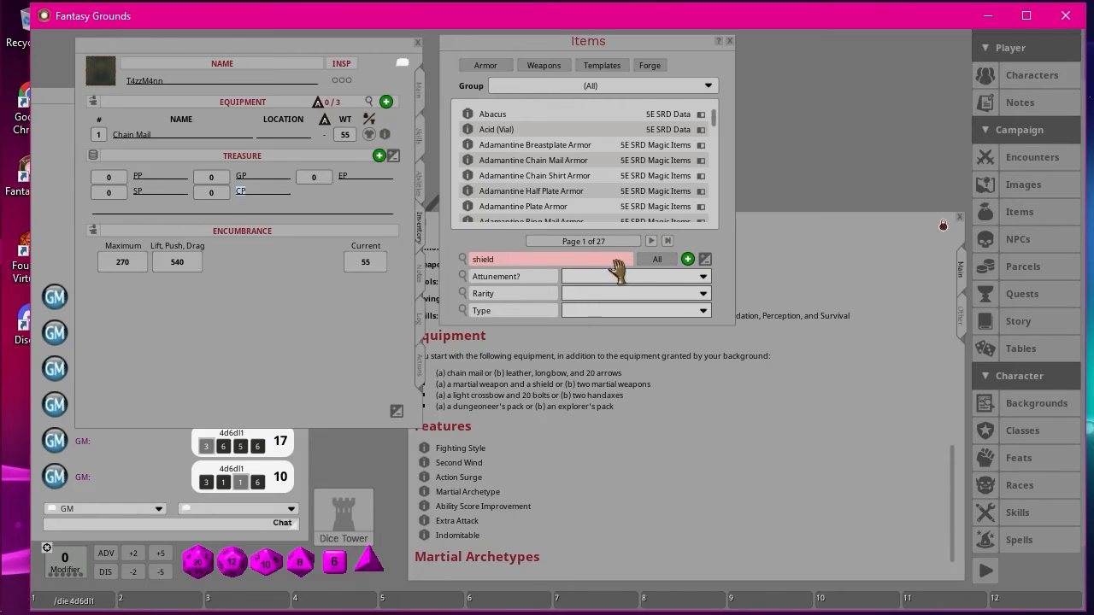
click(597, 260)
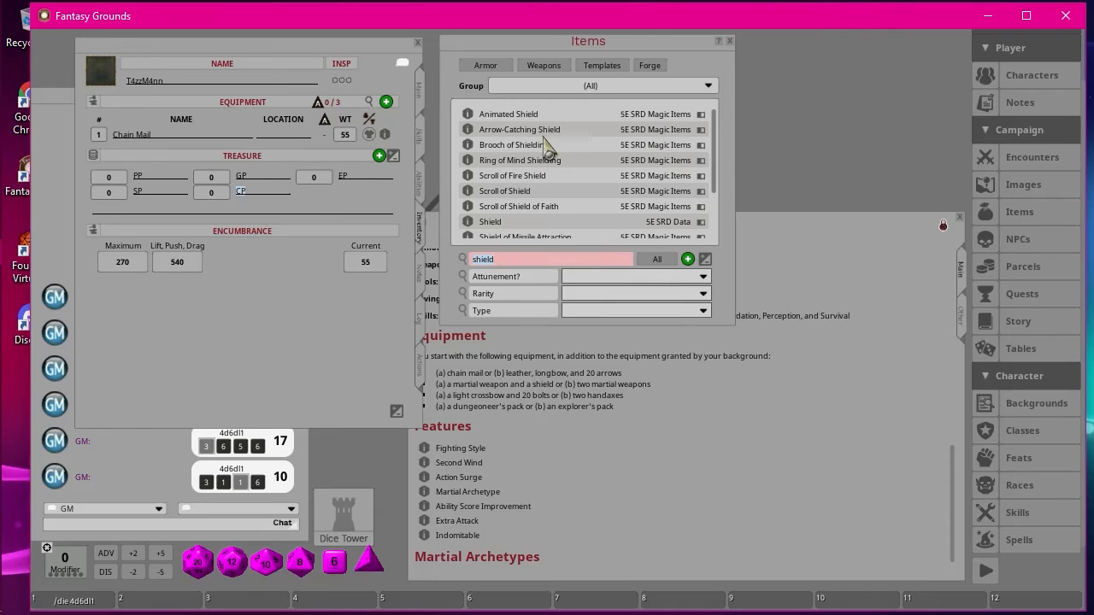
drag(469, 227, 248, 335)
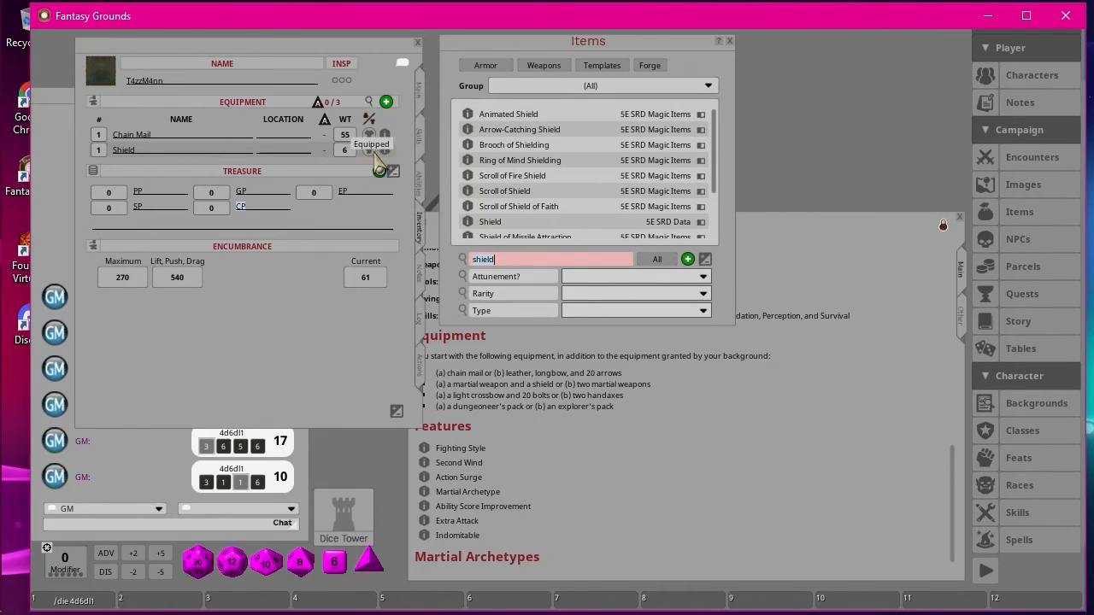
click(421, 98)
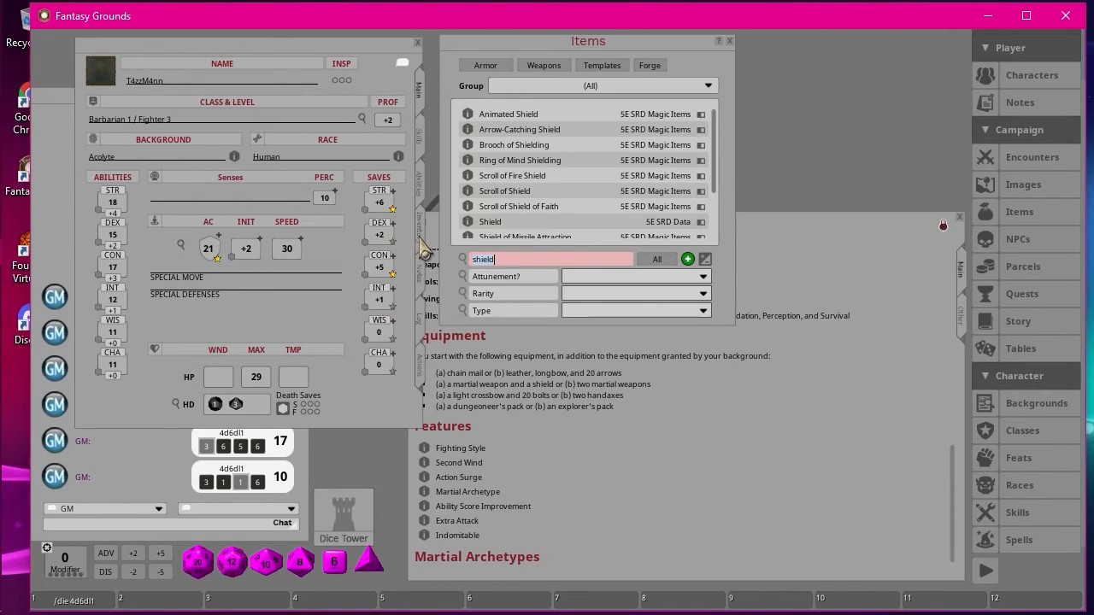
click(422, 247)
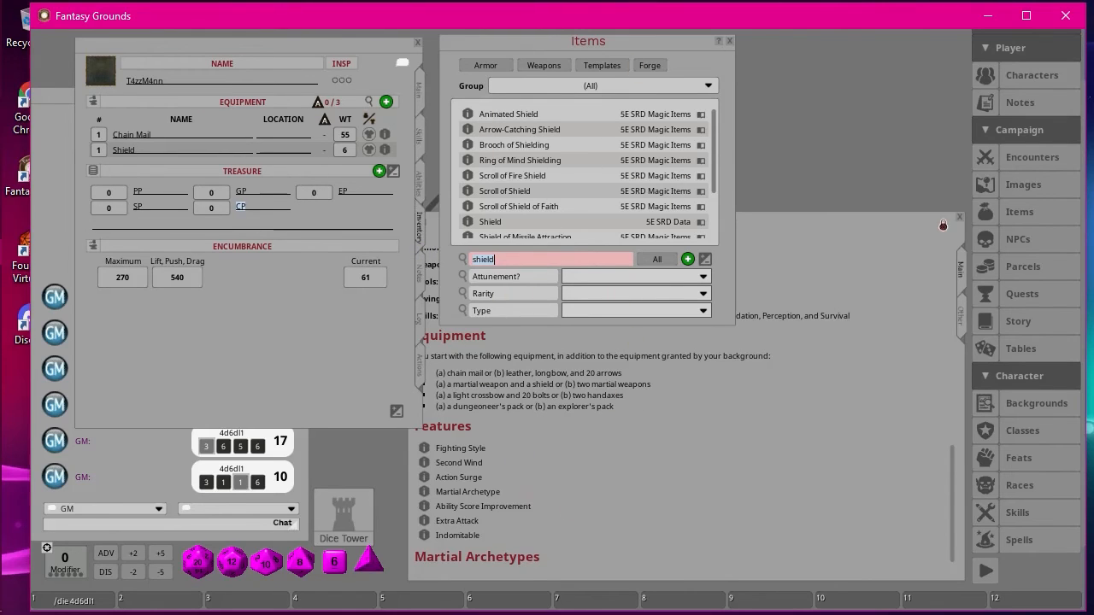
Step: Move the Items list away from the character sheet and browse the Armor table of items
drag(558, 42, 654, 43)
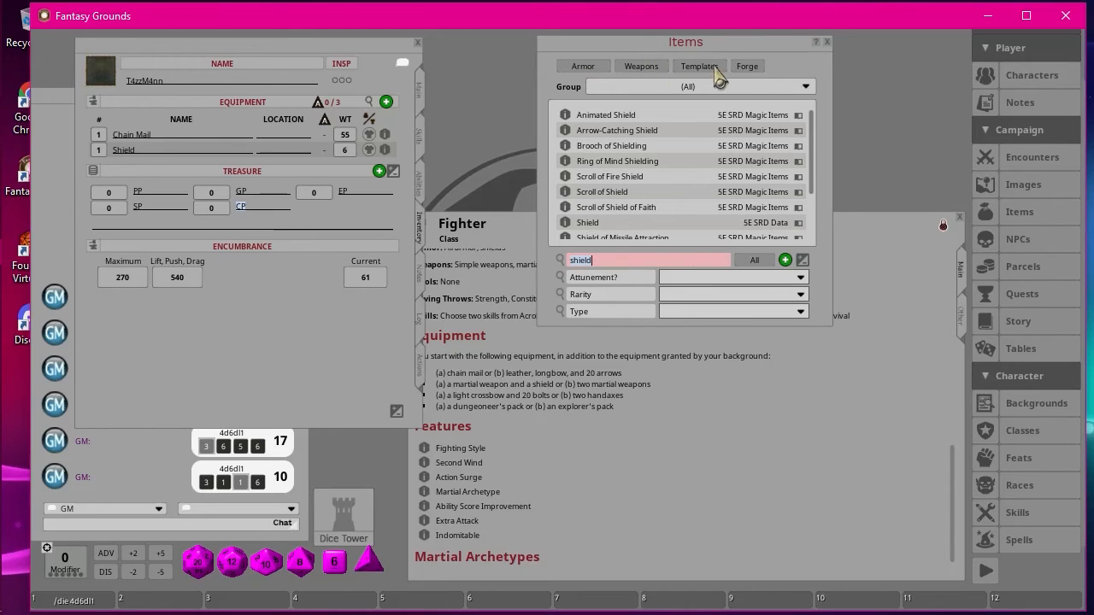
click(740, 69)
click(945, 104)
click(581, 68)
scroll(523, 389, down, 5)
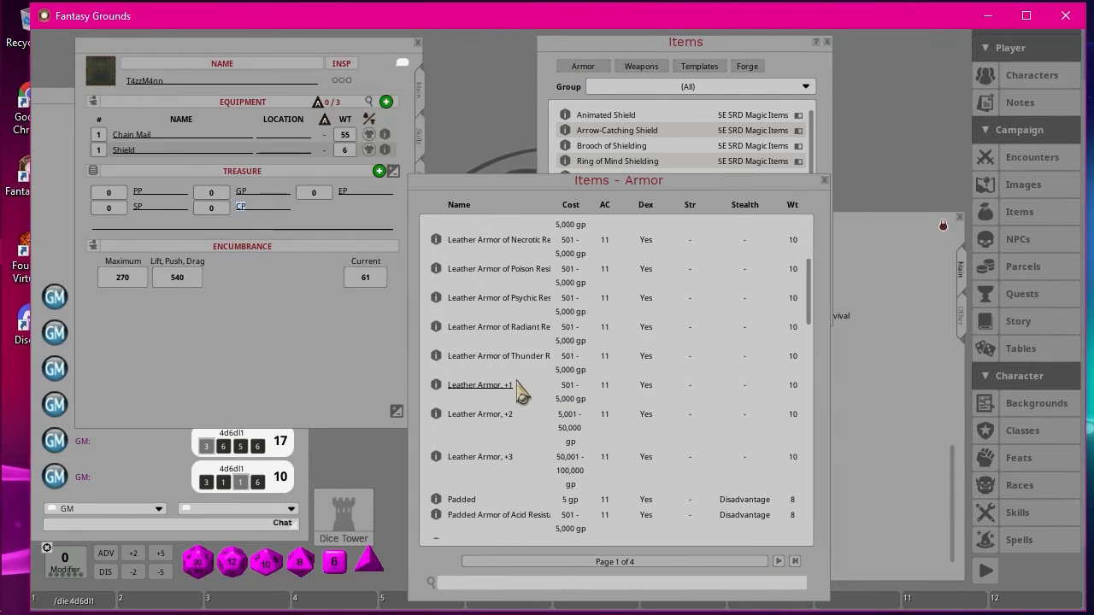
scroll(523, 393, down, 10)
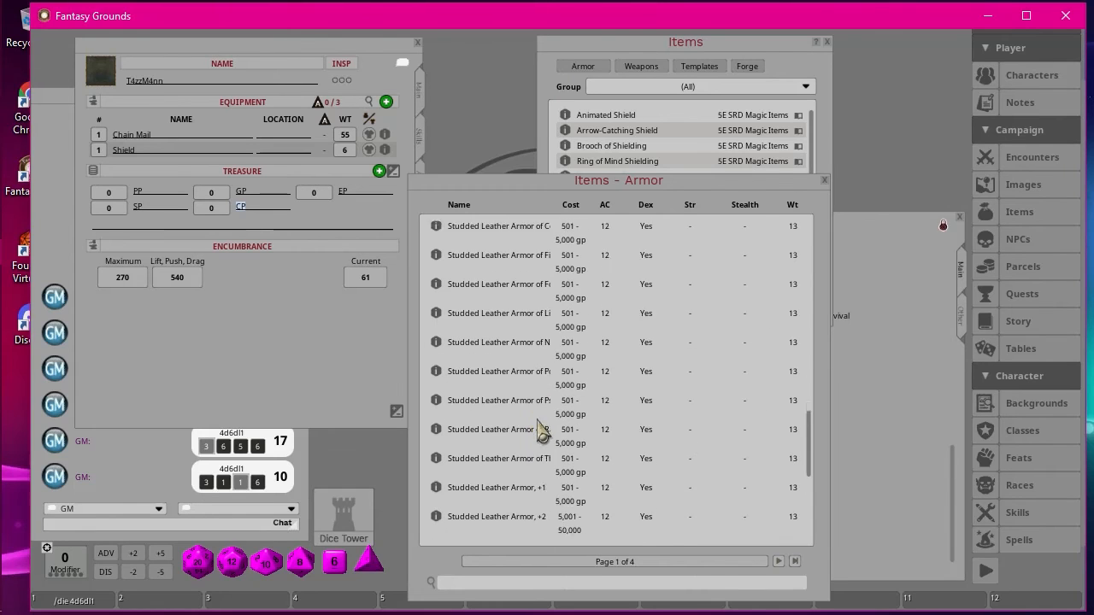
Step: Examine the light and medium armor entries on the first two pages of the Armor table, and close the table
scroll(491, 513, up, 4)
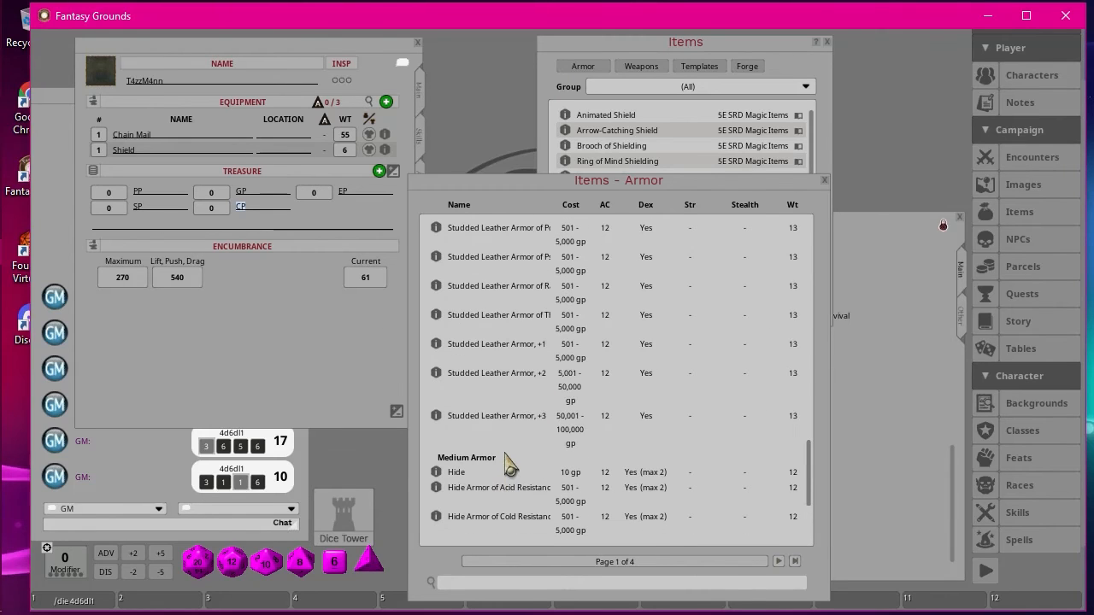
scroll(504, 479, down, 5)
scroll(504, 465, down, 1)
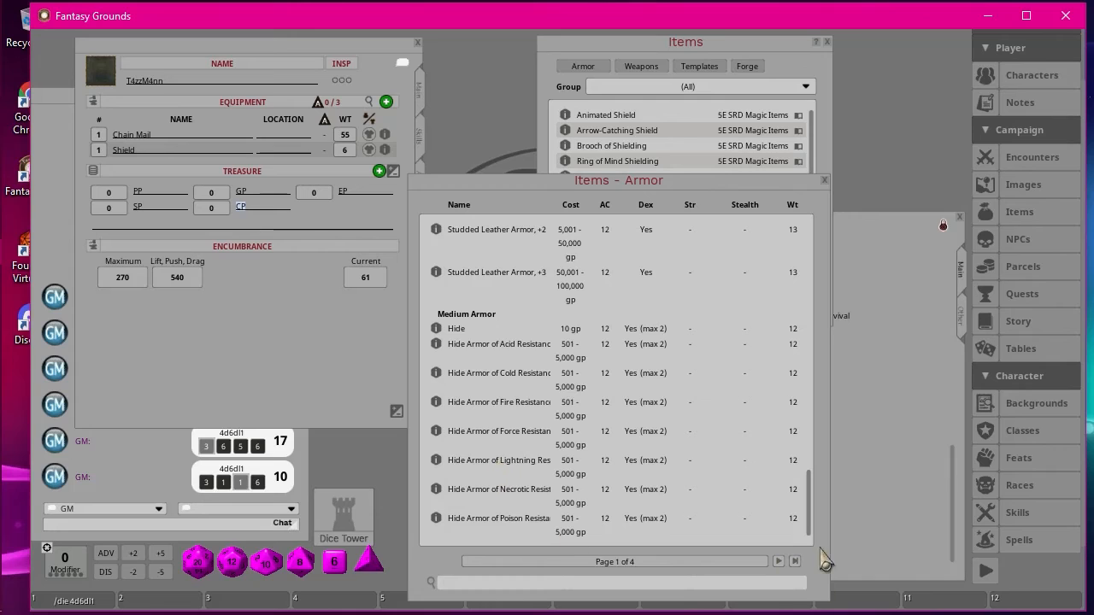
click(780, 562)
scroll(523, 363, down, 10)
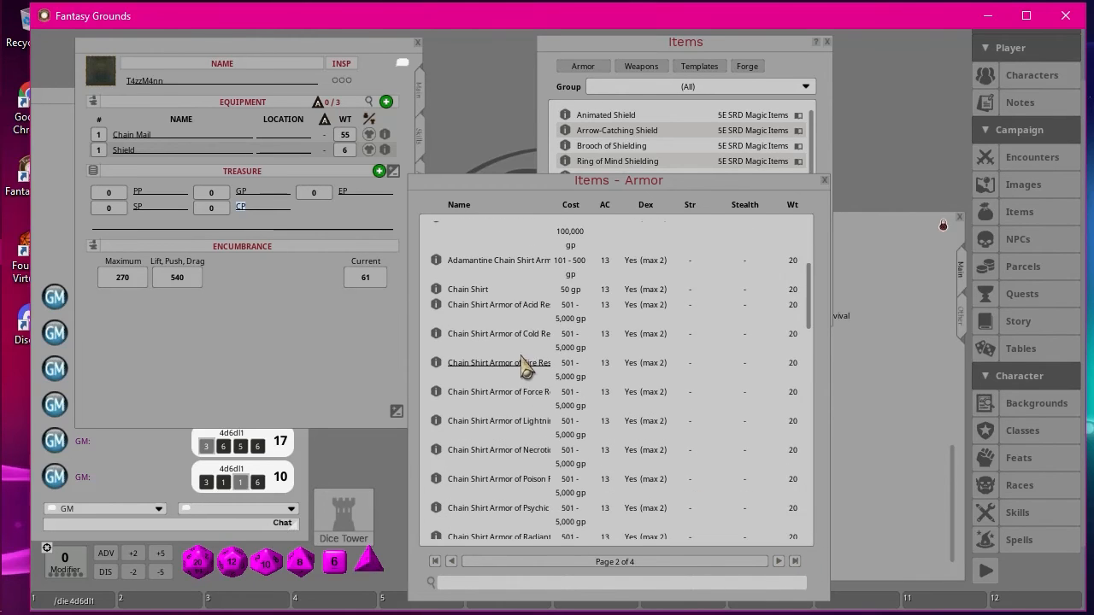
scroll(523, 364, down, 5)
scroll(491, 420, up, 7)
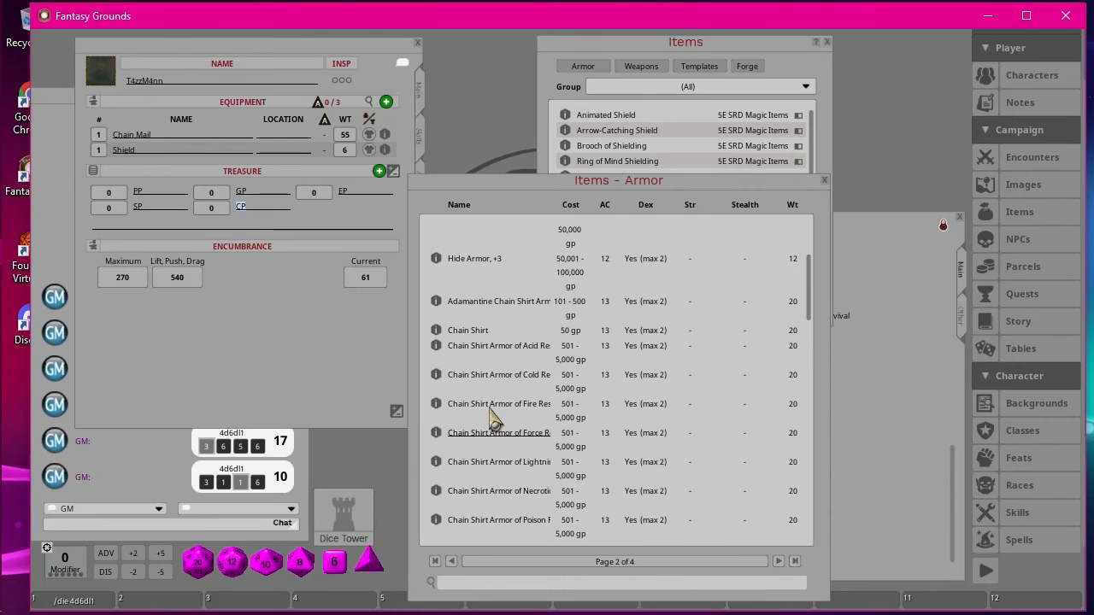
scroll(532, 384, down, 4)
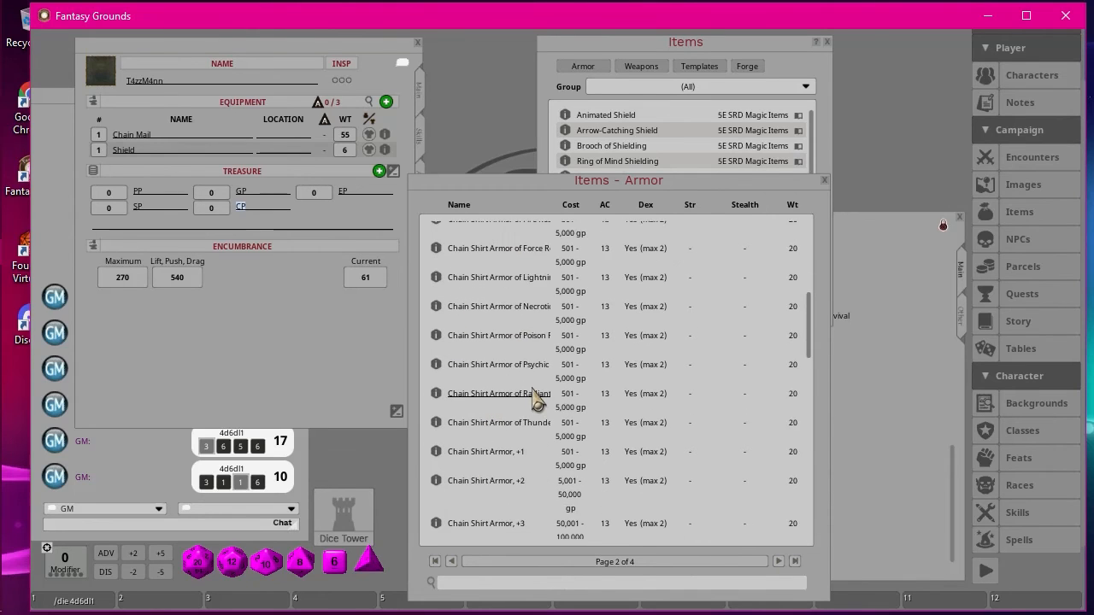
scroll(537, 400, down, 5)
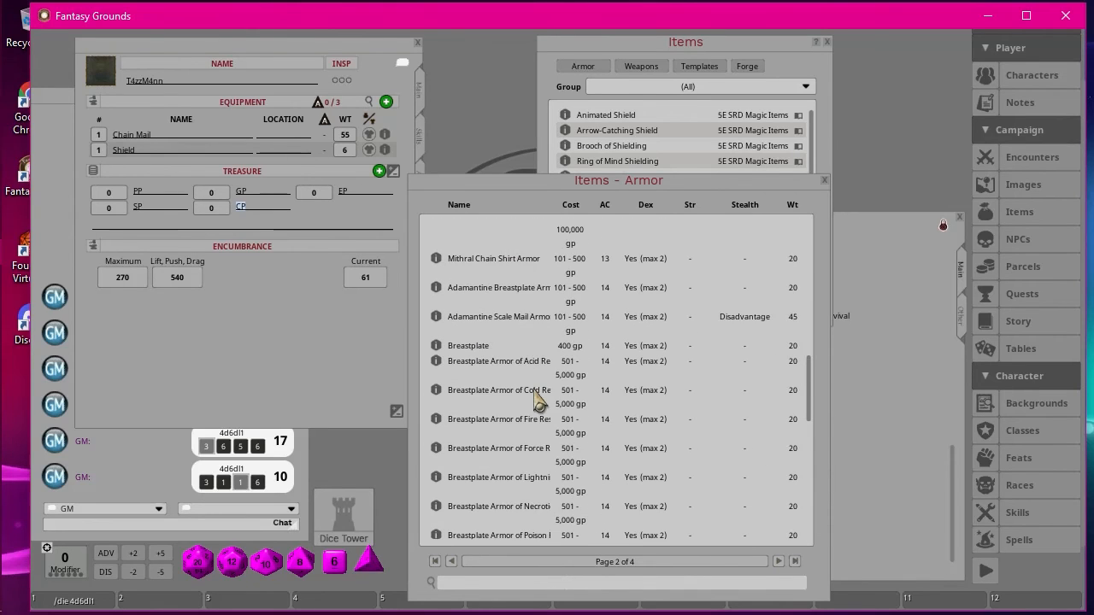
scroll(537, 399, down, 5)
scroll(537, 400, down, 4)
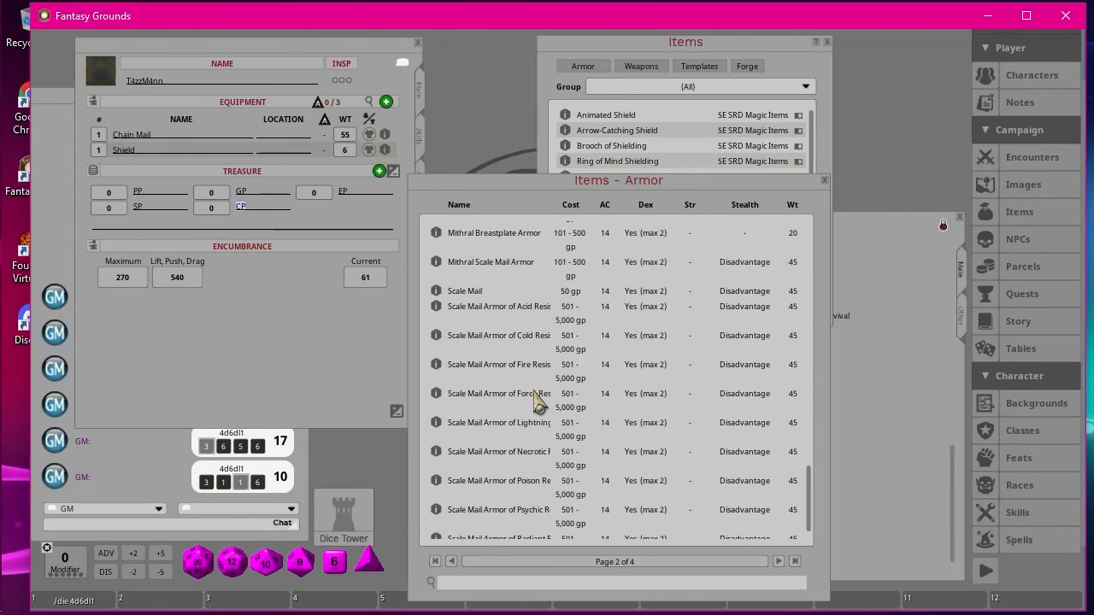
click(824, 181)
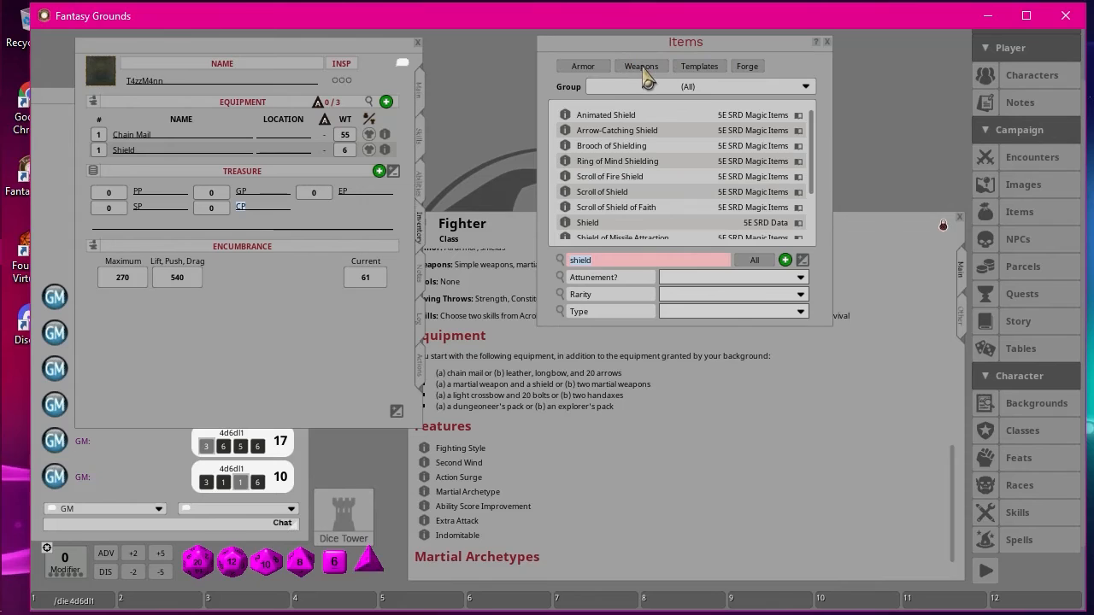
Step: Open the Weapons table, place it beside the character sheet, and examine the simple and martial weapons through the end of page 2
click(643, 69)
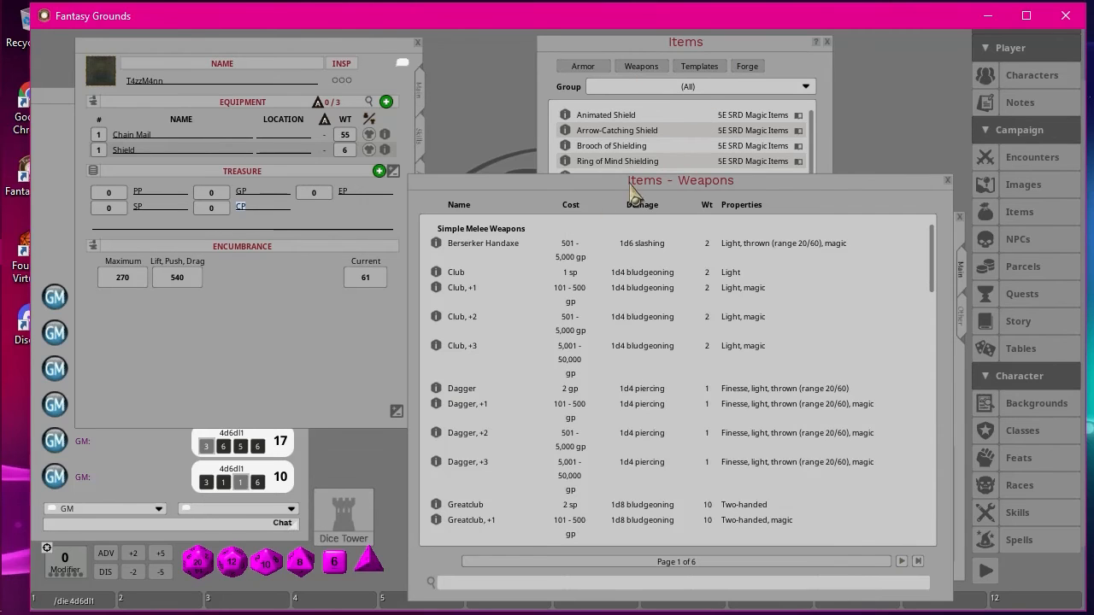
drag(631, 185, 679, 62)
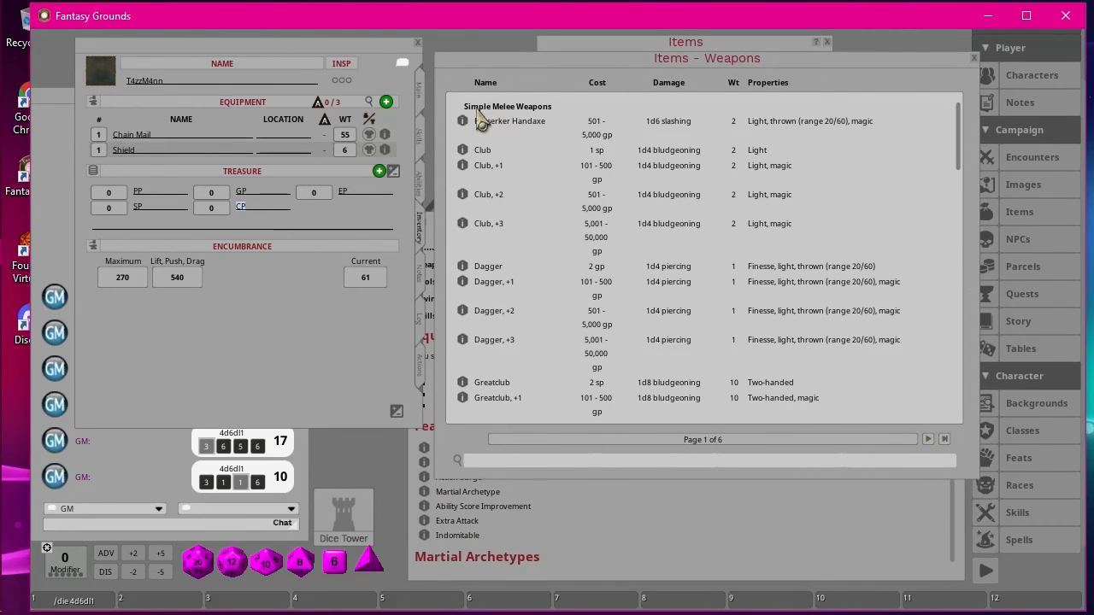
scroll(632, 218, down, 10)
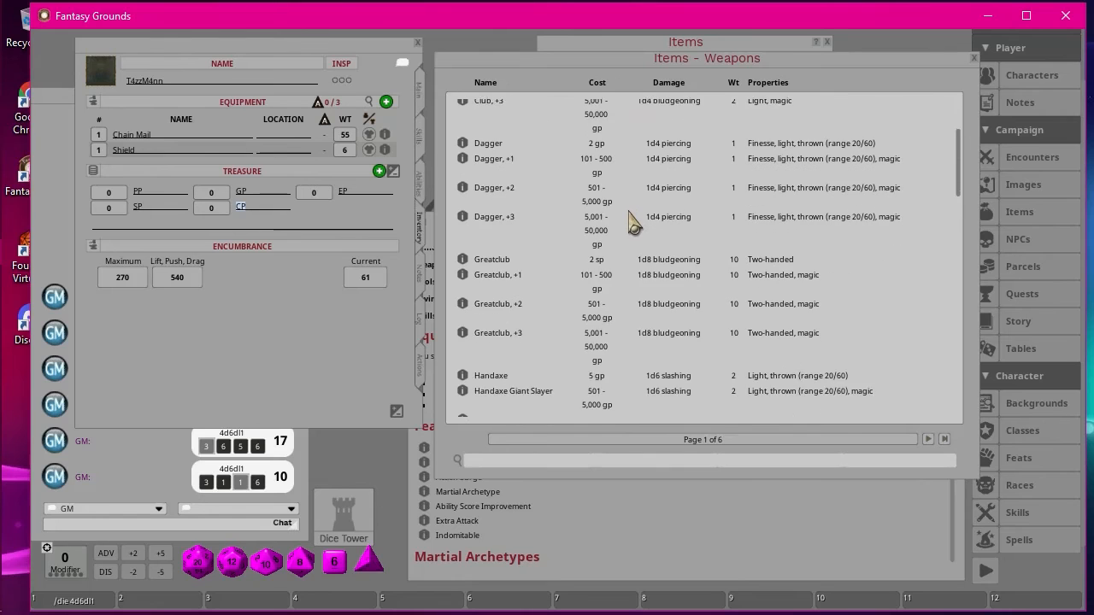
scroll(633, 243, down, 15)
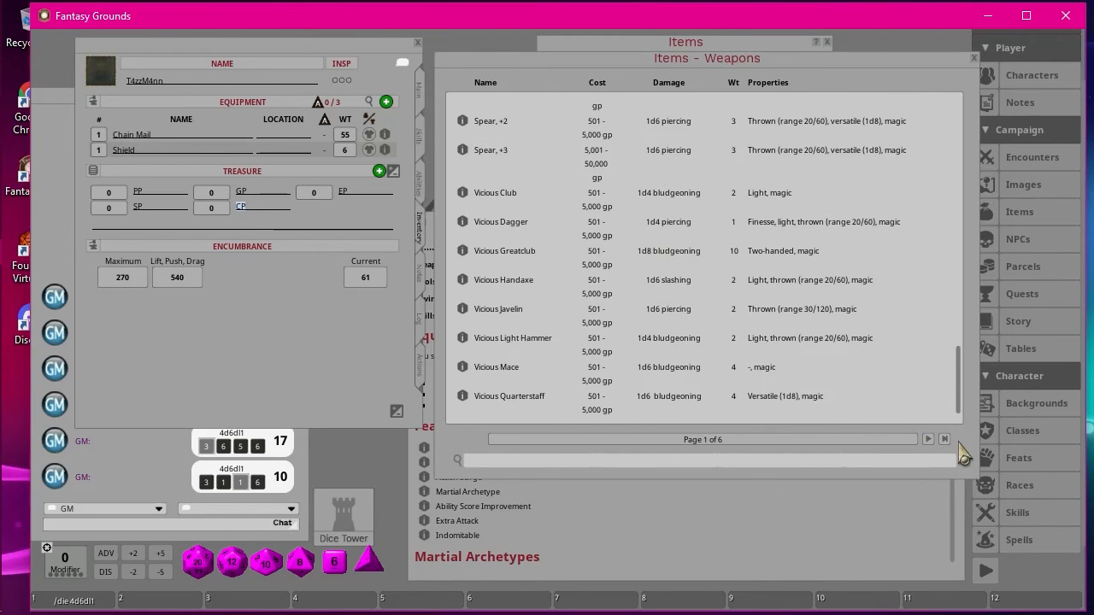
click(928, 440)
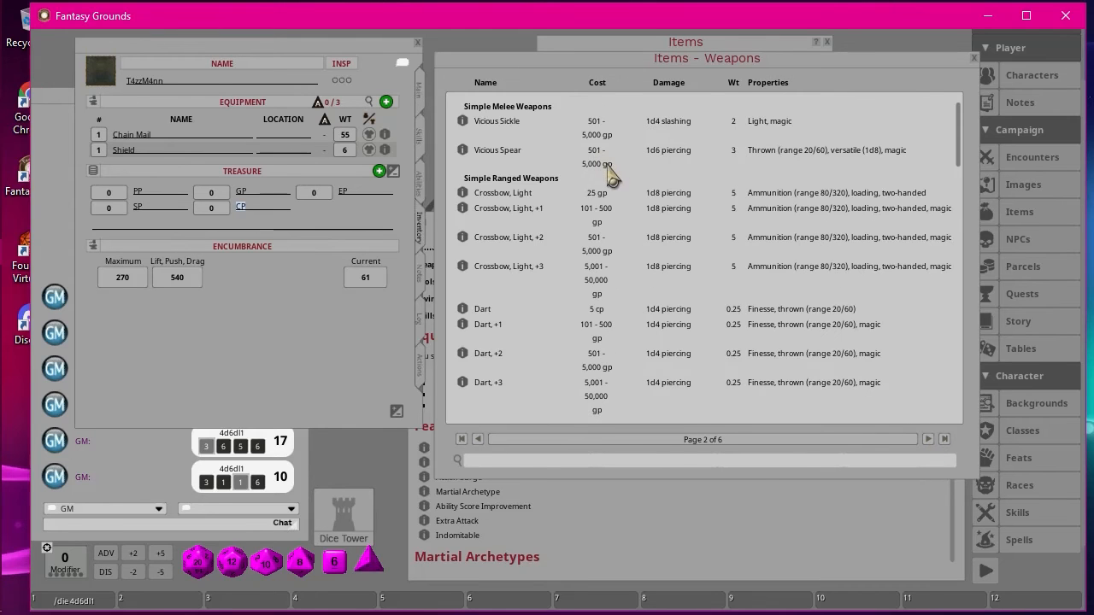
scroll(611, 147, down, 1)
scroll(610, 154, down, 10)
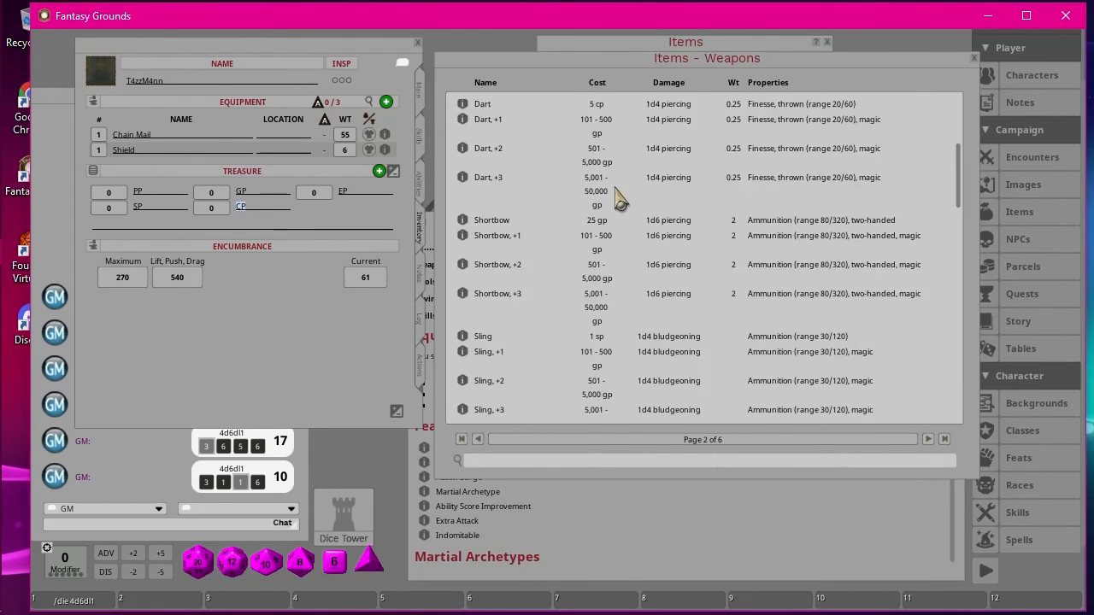
scroll(626, 232, down, 2)
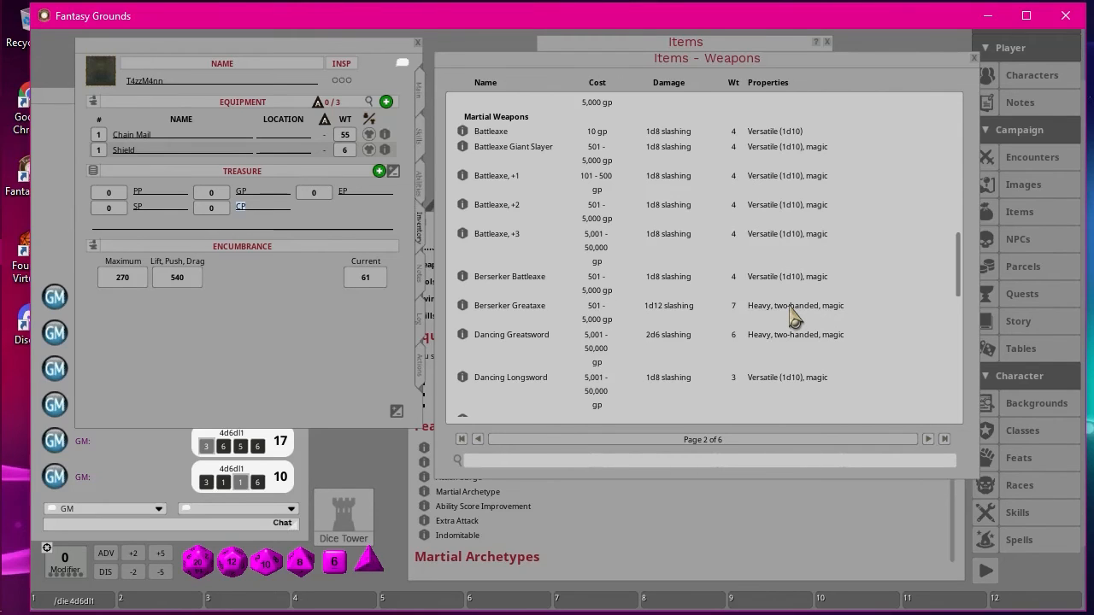
scroll(793, 318, down, 6)
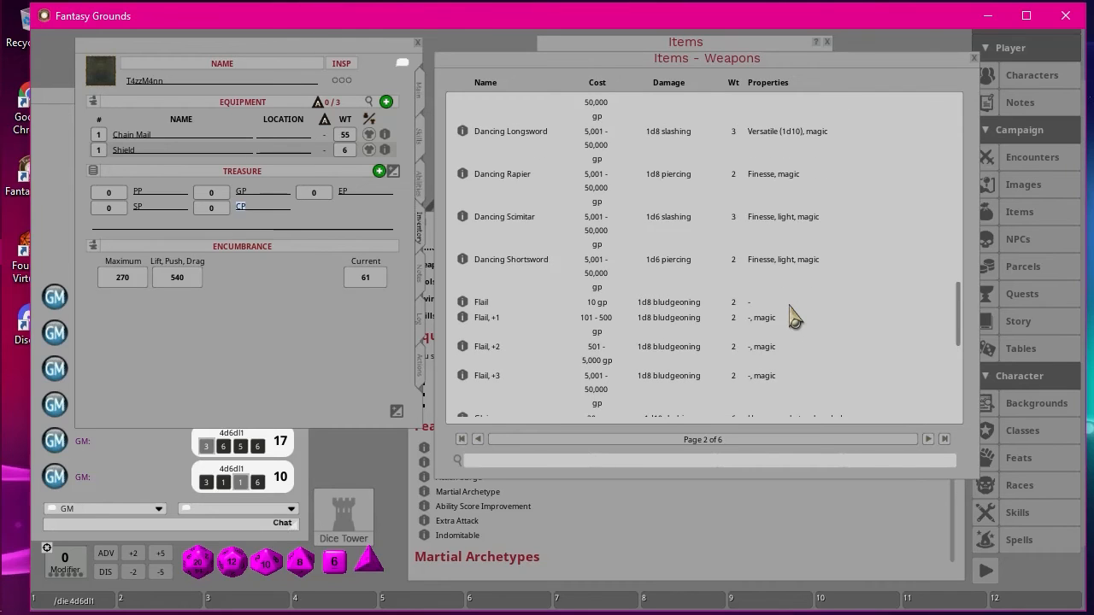
scroll(793, 318, down, 3)
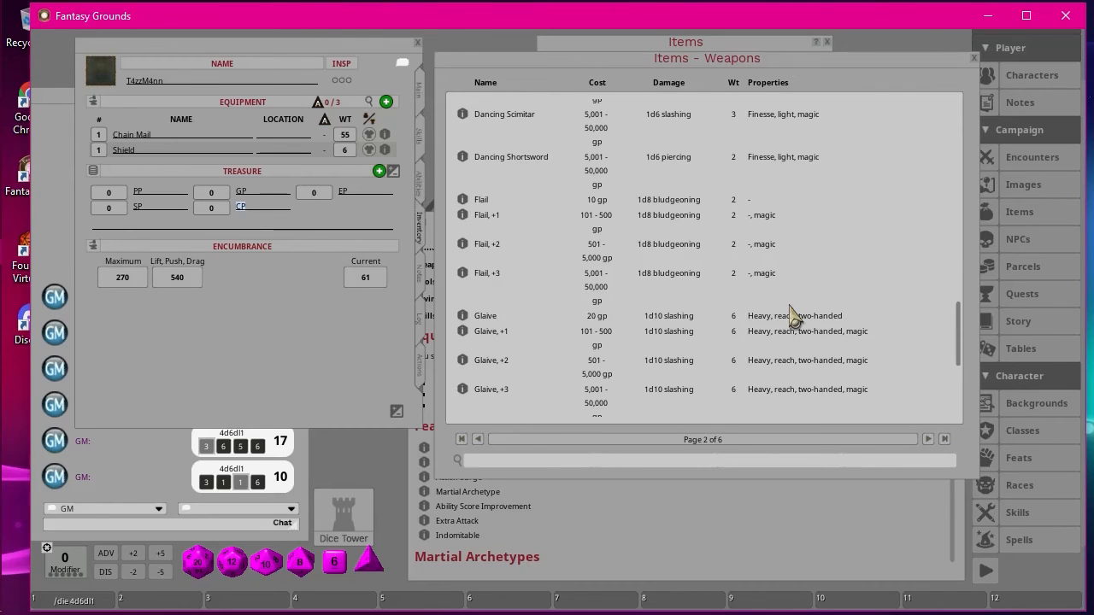
scroll(820, 366, down, 3)
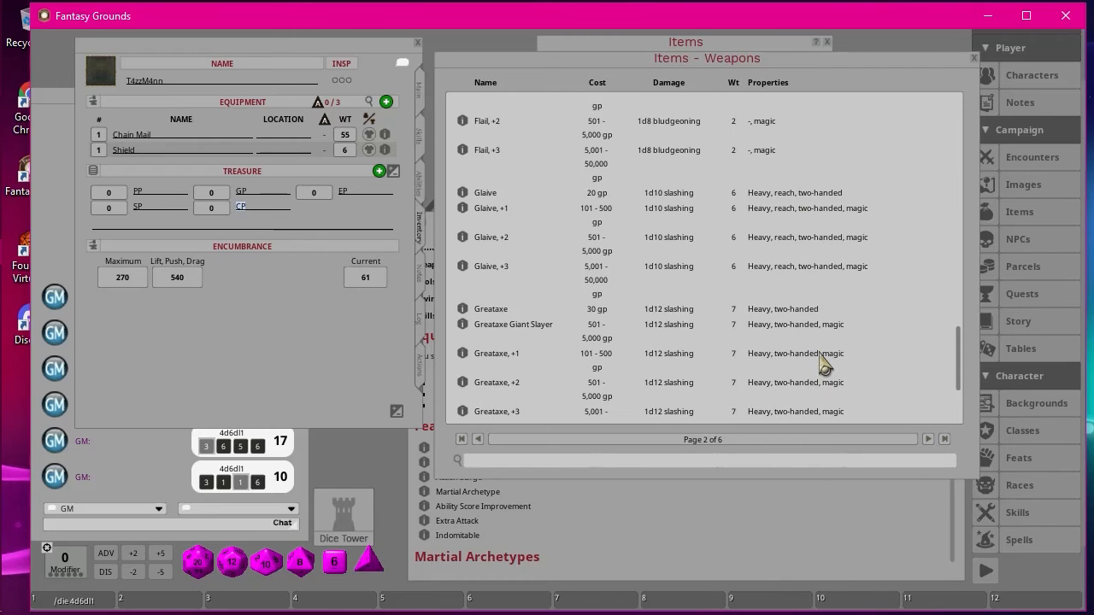
scroll(823, 363, down, 2)
scroll(825, 364, down, 2)
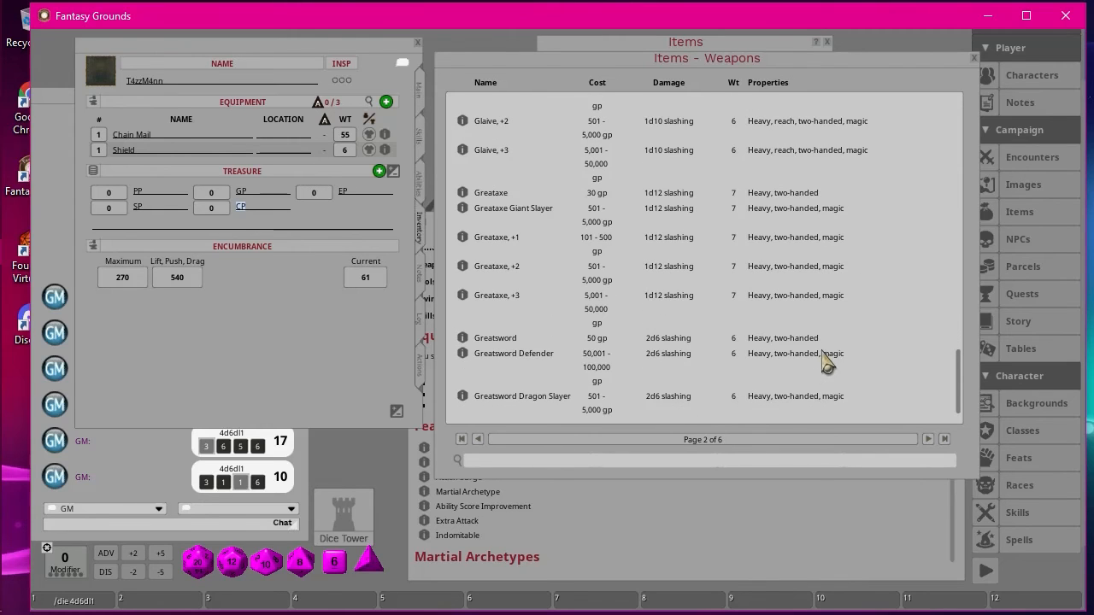
Step: Add the Battleaxe from the Martial Weapons group to the character's equipment and close the Weapons table
scroll(825, 366, up, 15)
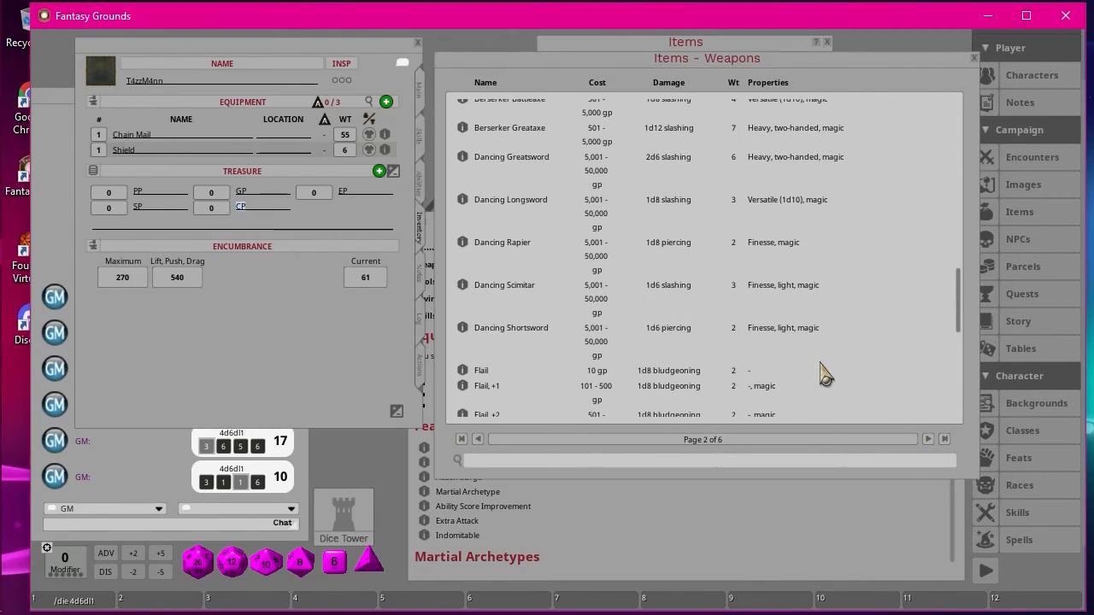
scroll(823, 373, up, 2)
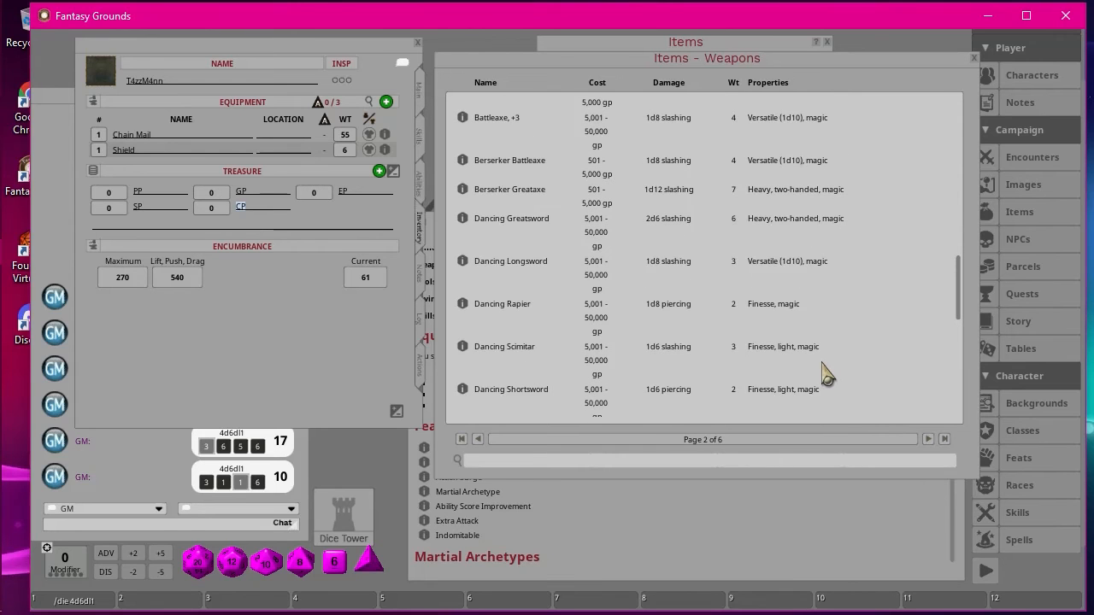
scroll(825, 375, up, 6)
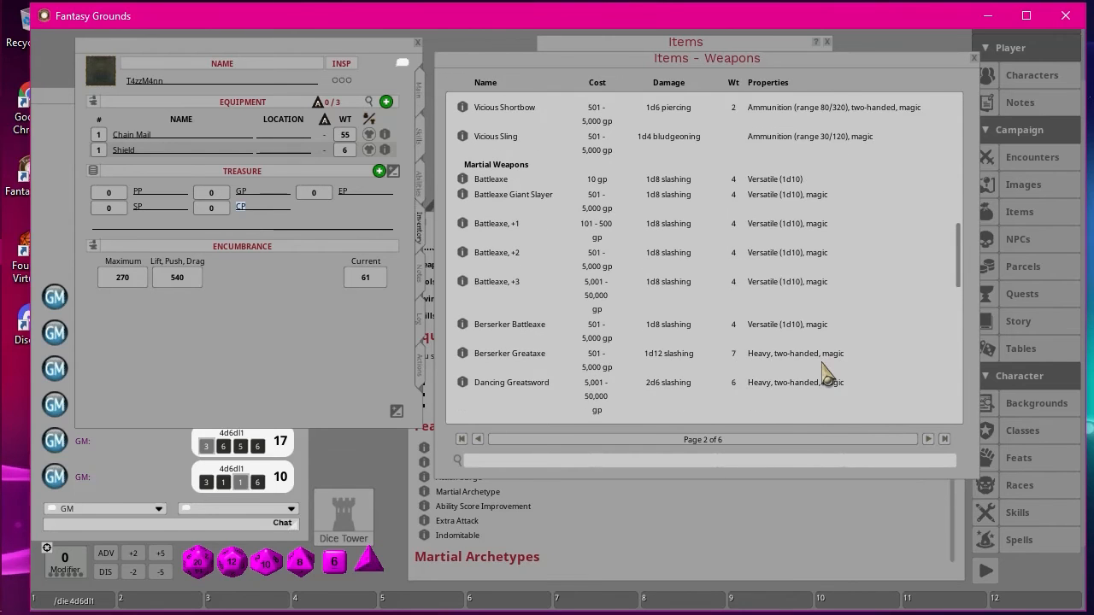
scroll(825, 374, up, 1)
scroll(821, 371, down, 1)
drag(464, 186, 215, 391)
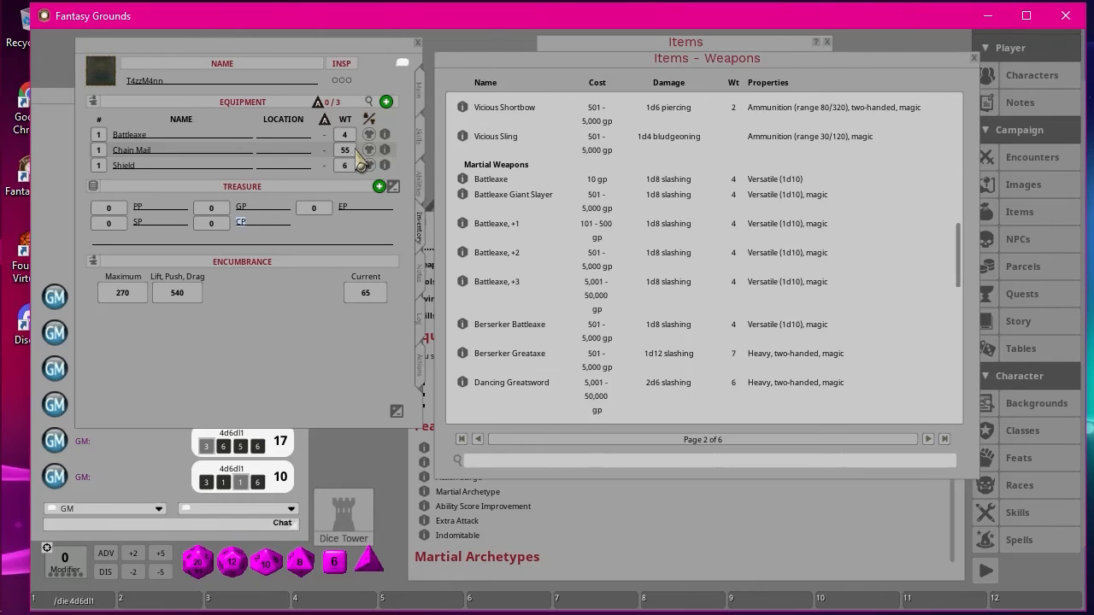
click(973, 58)
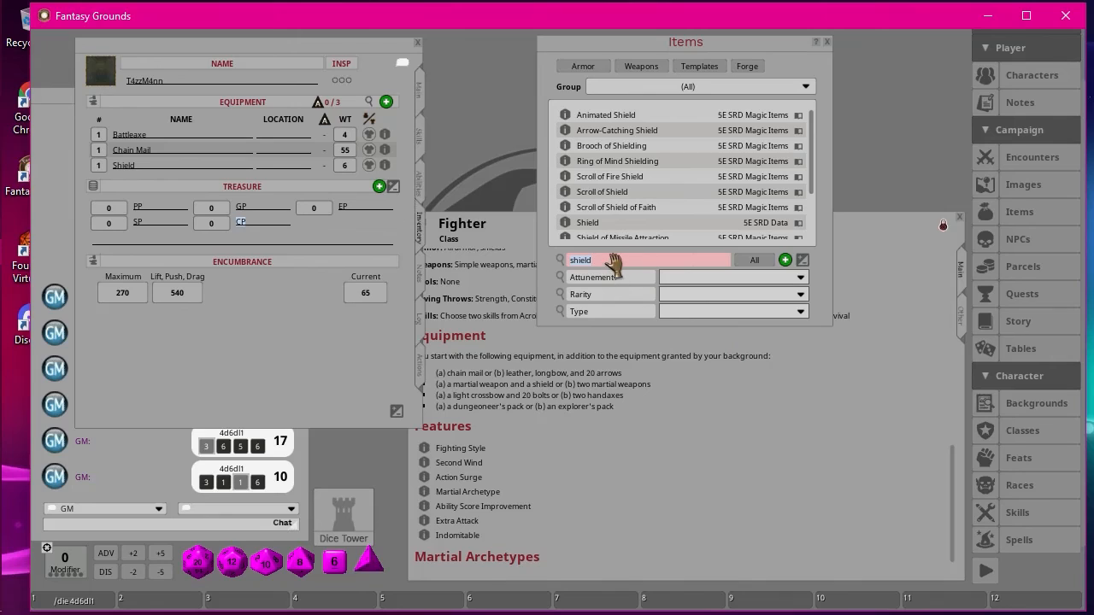
Step: Search the Items list for "cross" and add the Crossbow, Light to the character's equipment
key(BackSpace)
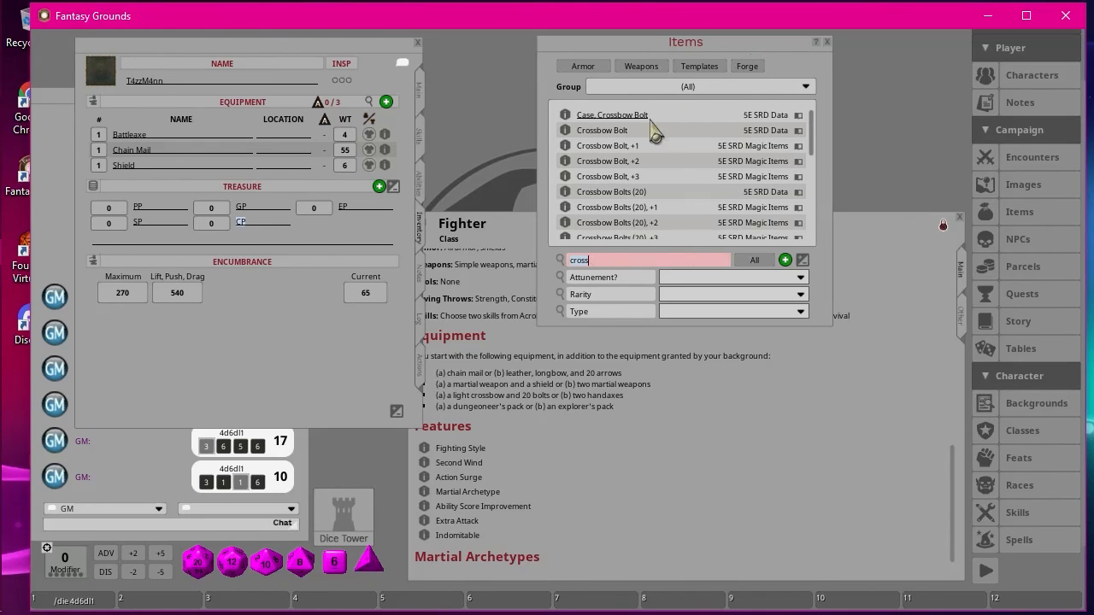
scroll(700, 187, down, 2)
scroll(701, 186, down, 7)
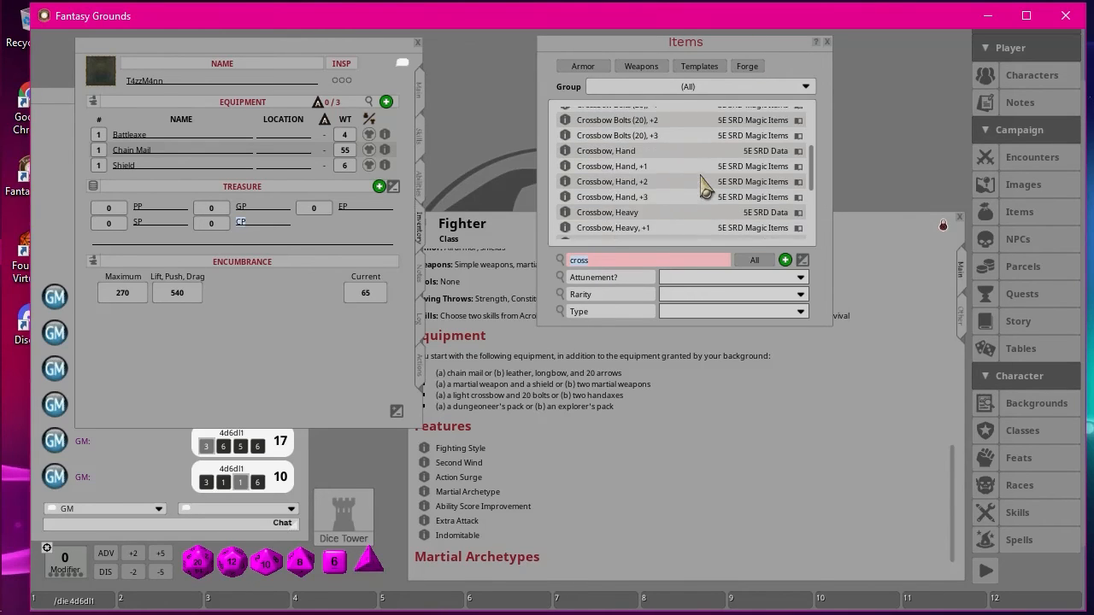
scroll(630, 183, up, 1)
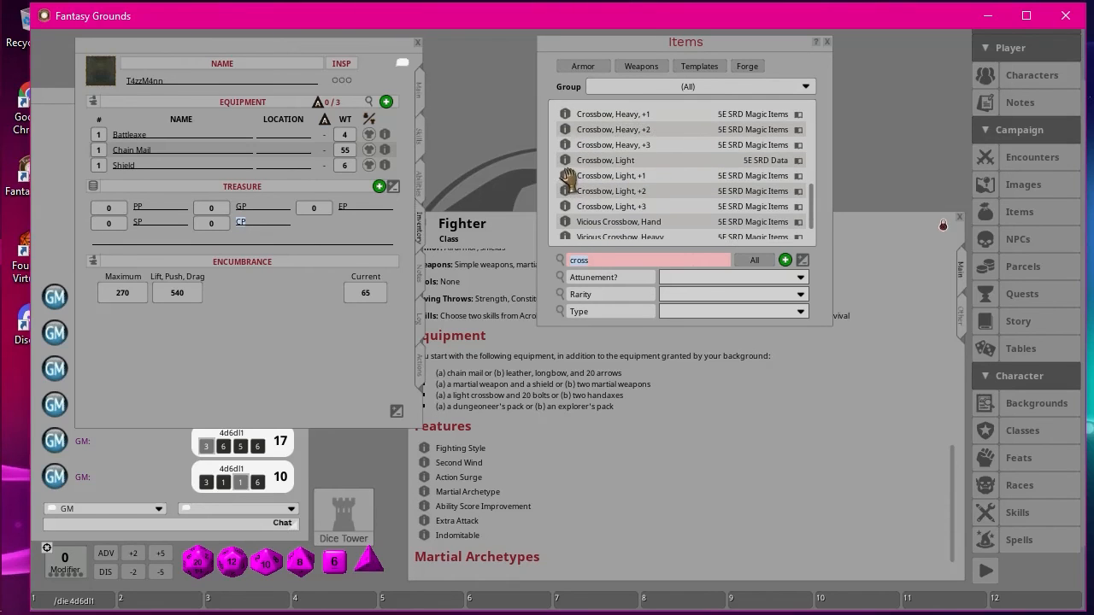
drag(400, 305, 168, 358)
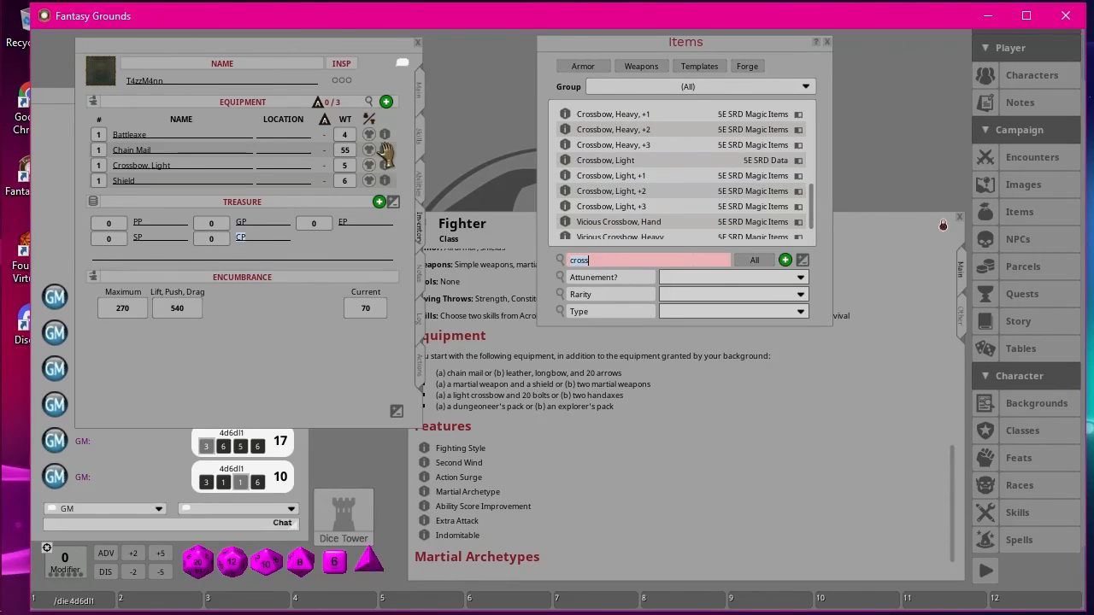
Step: Add Crossbow Bolts (20) from the same search results to the character's equipment
scroll(709, 219, up, 4)
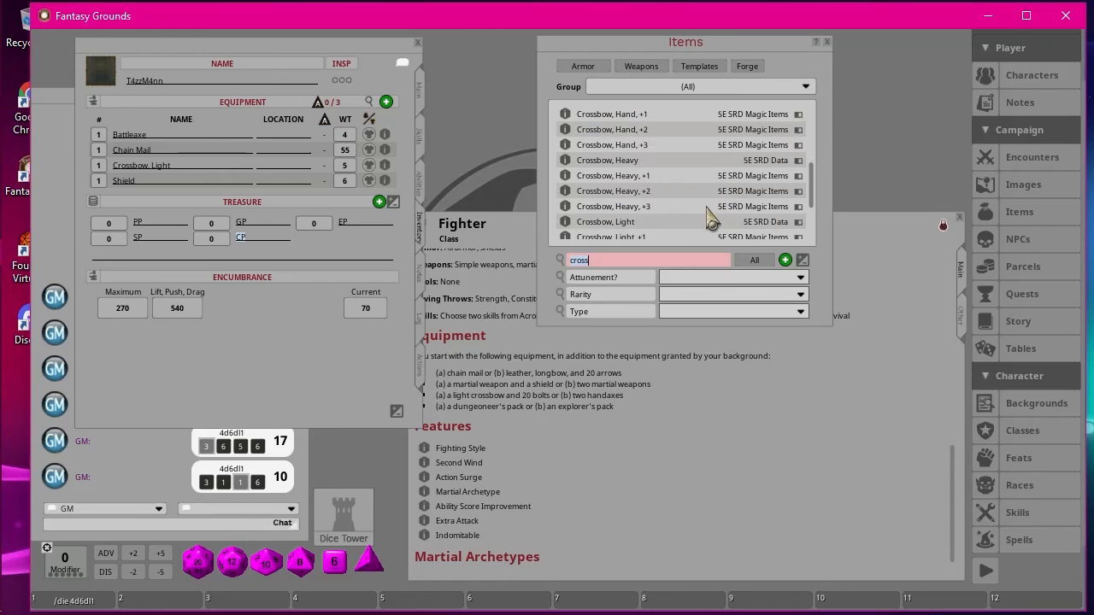
scroll(709, 218, up, 9)
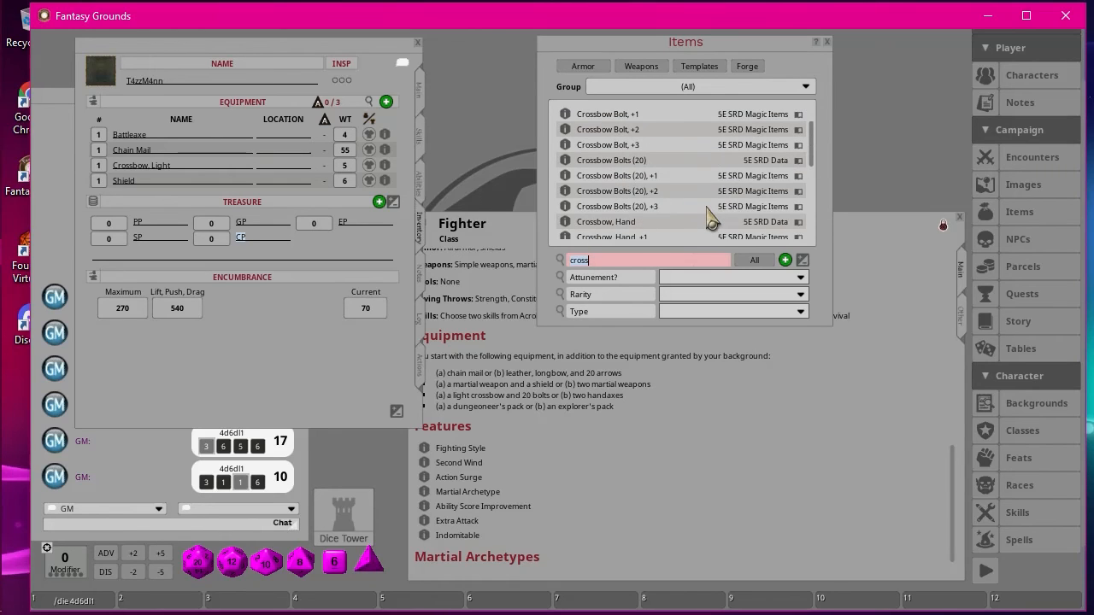
drag(573, 192, 248, 363)
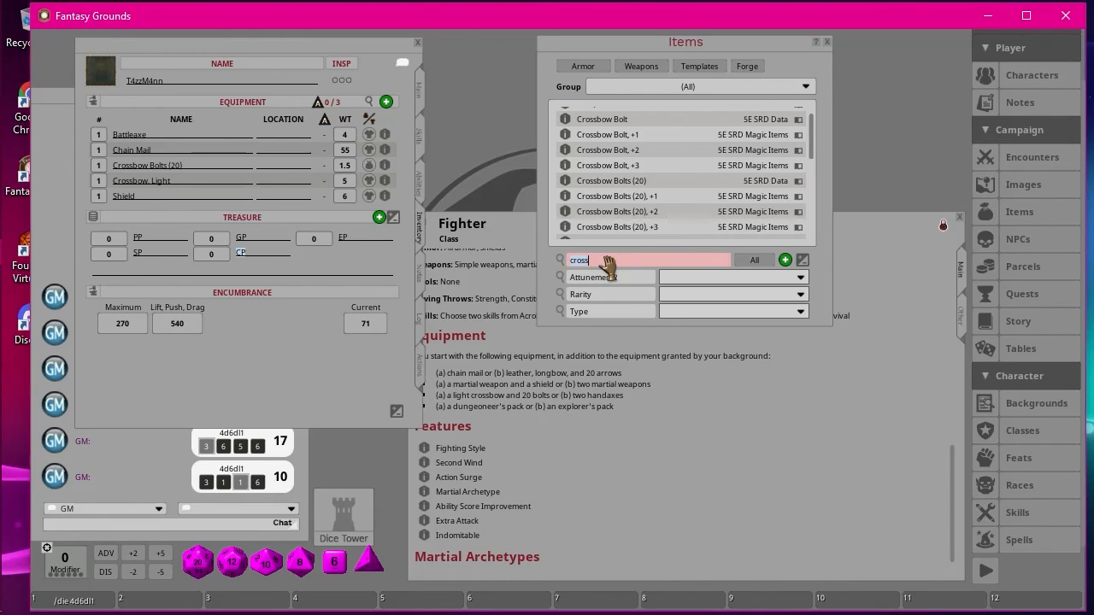
Step: Search the Items list for "bolt" and look through the matching items
key(BackSpace)
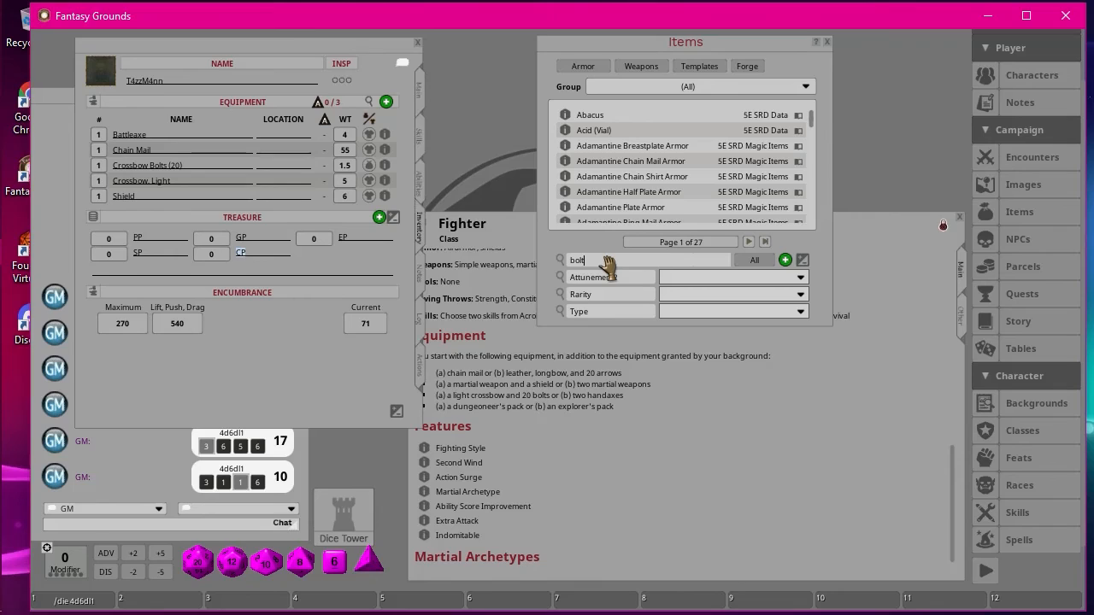
key(Return)
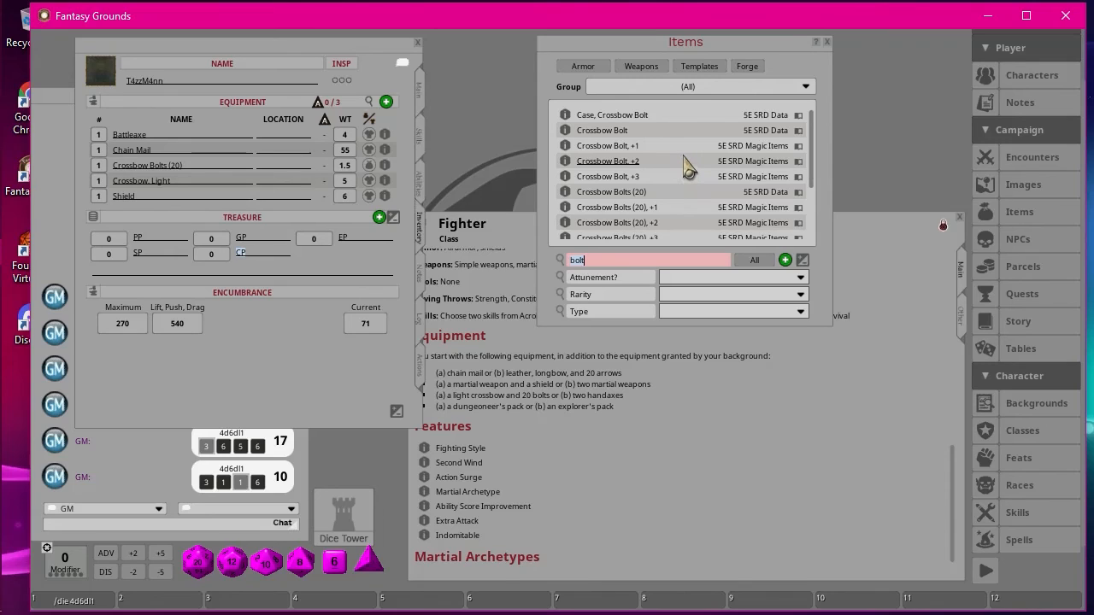
scroll(689, 166, down, 3)
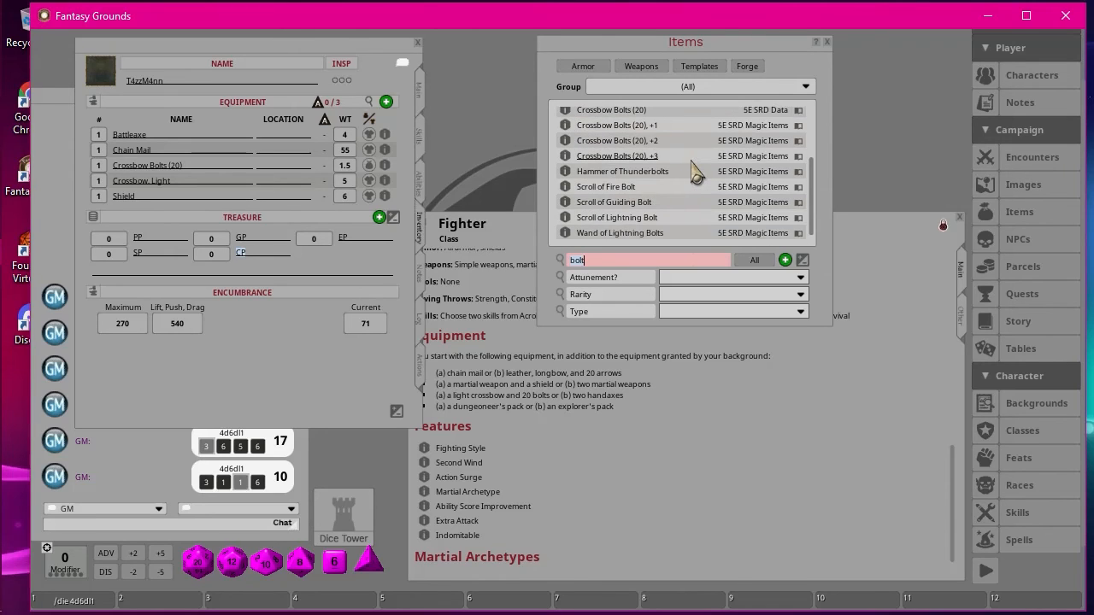
scroll(694, 171, up, 4)
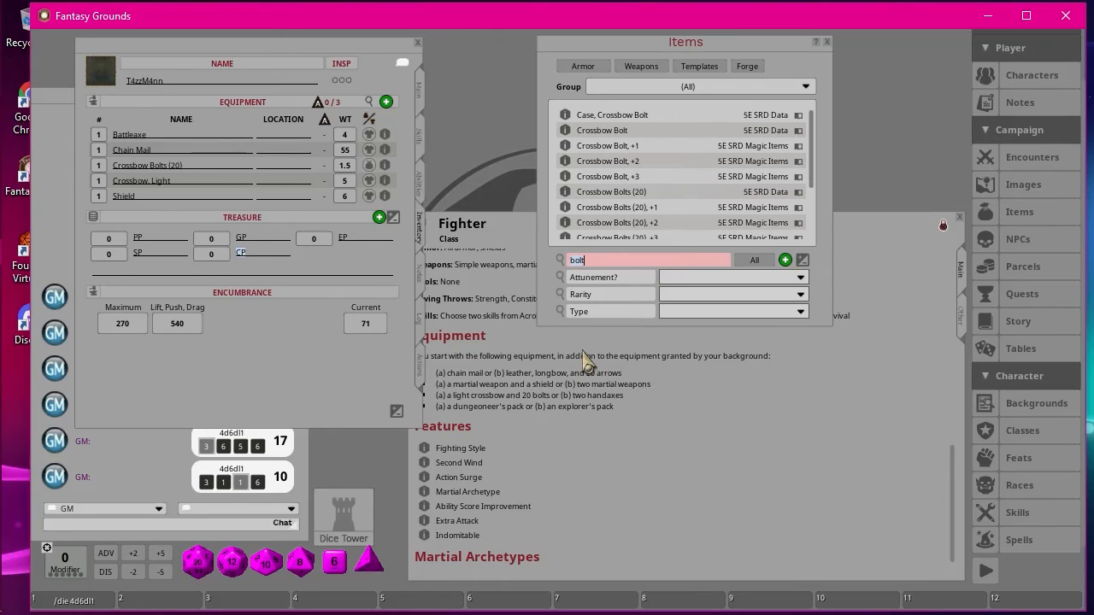
Step: Add the Case, Crossbow Bolt to the character's equipment, and search the Items list for "dungeon" to add the Dungeoneer's Pack
drag(565, 116, 179, 382)
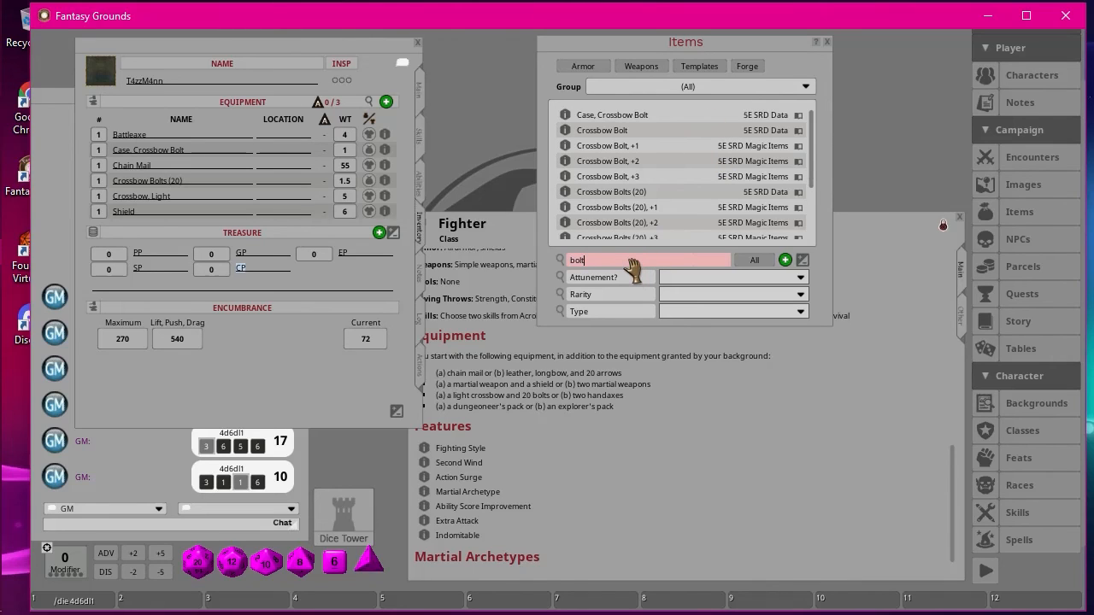
key(BackSpace)
key(BackSpace)
key(BackSpace)
key(BackSpace)
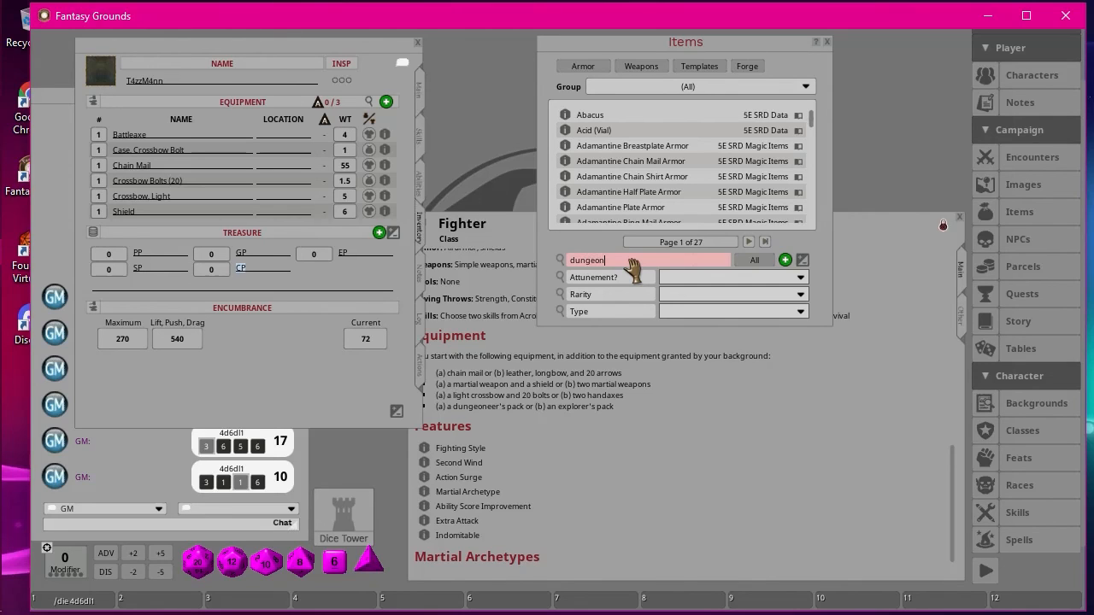
key(Return)
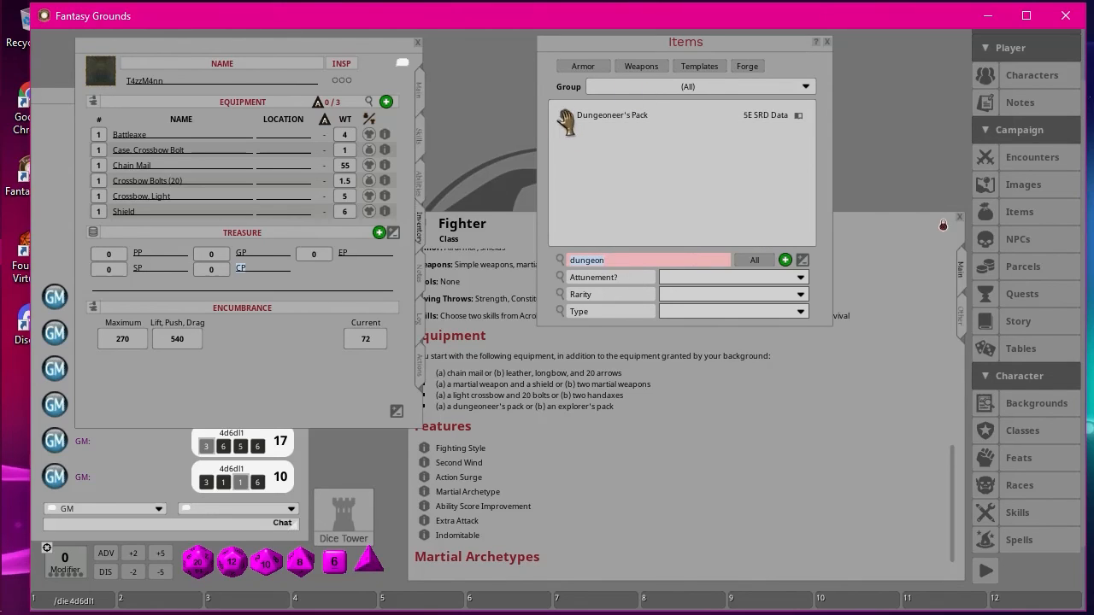
drag(564, 120, 306, 394)
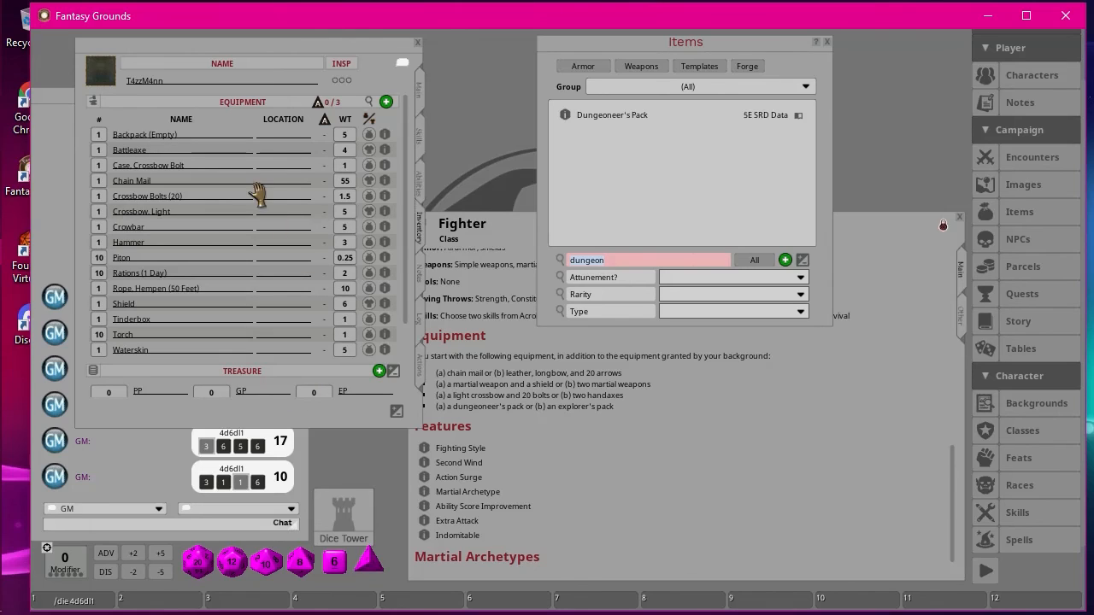
Step: Review the gear in the character's equipment list, and close the Items list and the Fighter class record
scroll(152, 362, down, 3)
scroll(158, 214, up, 3)
click(826, 42)
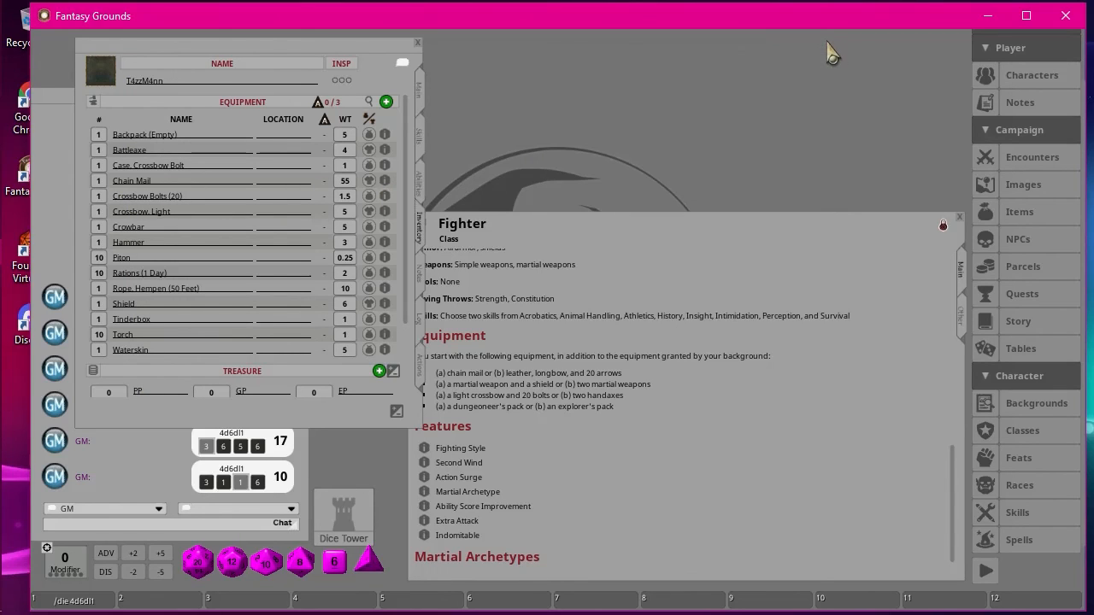
scroll(708, 378, down, 1)
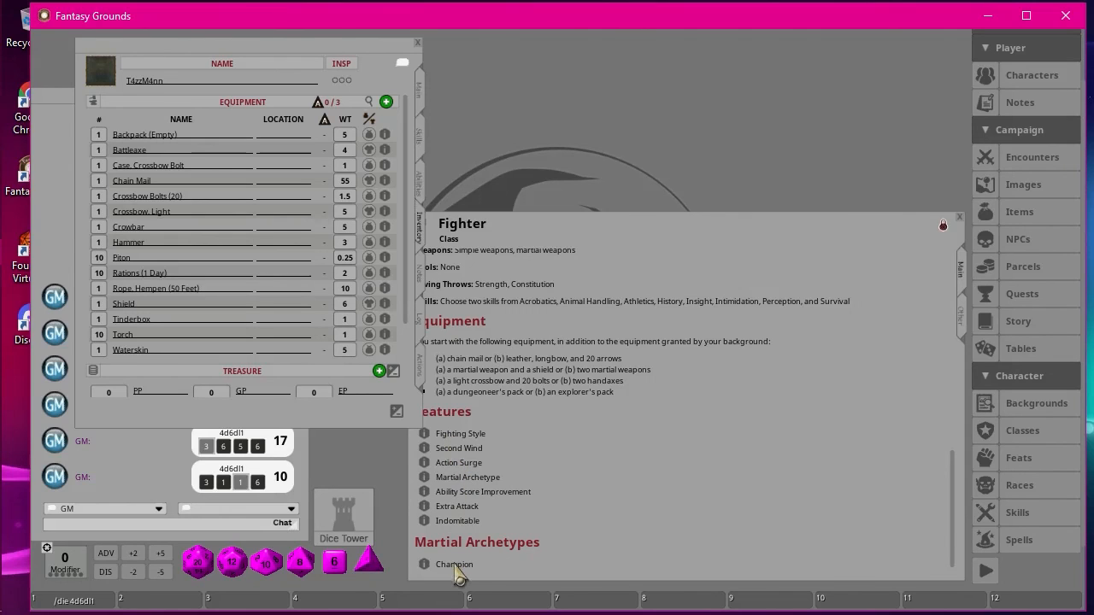
click(958, 218)
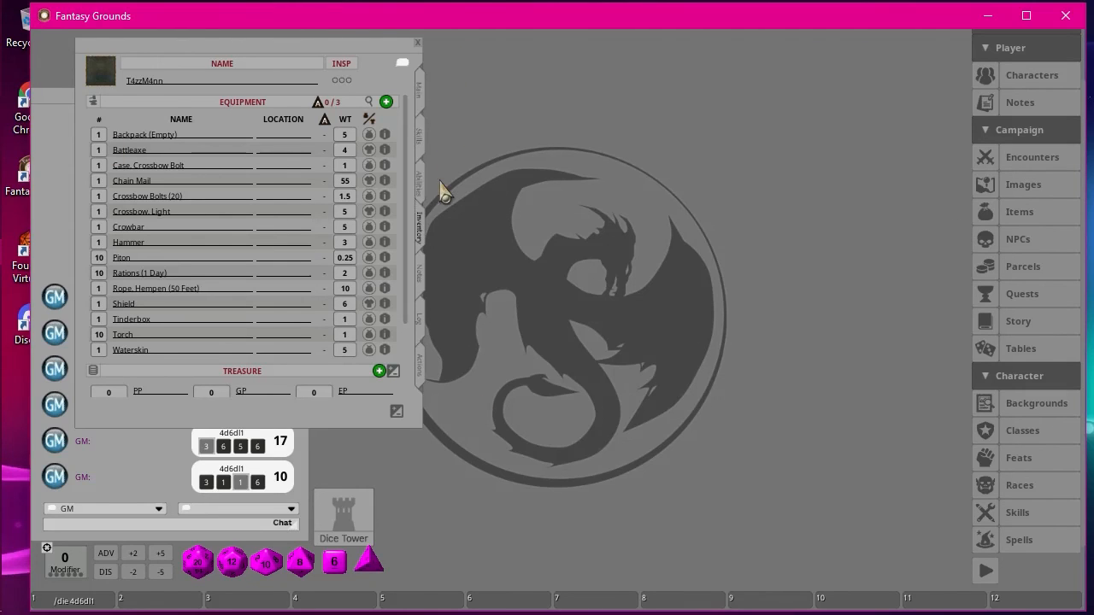
Step: View the character's notes and read the Acolyte background down to its suggested characteristics tables, closing the background windows when done
click(421, 274)
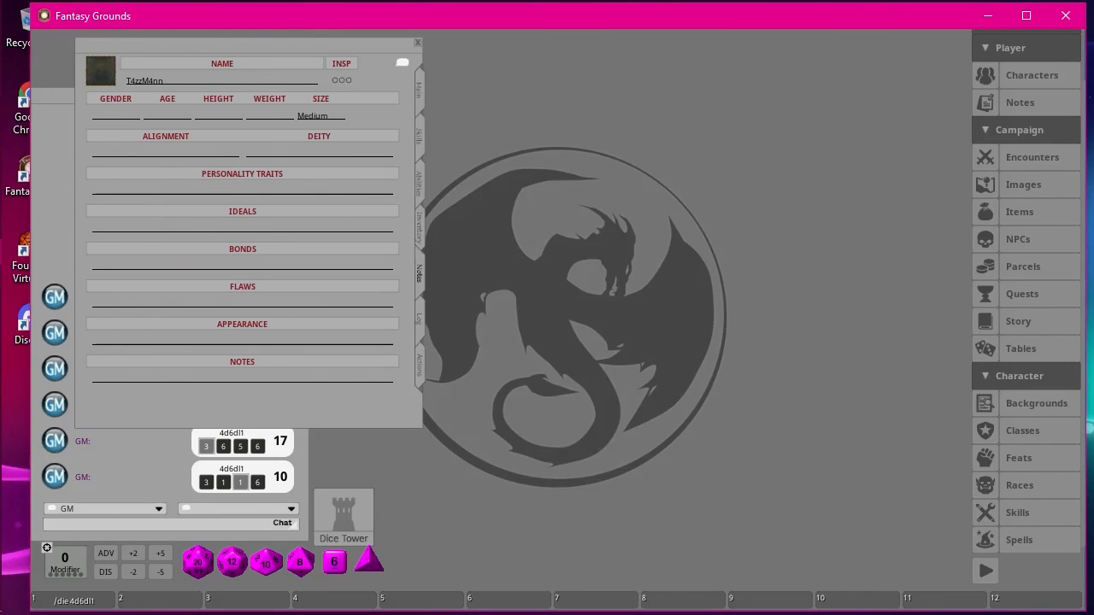
click(1043, 417)
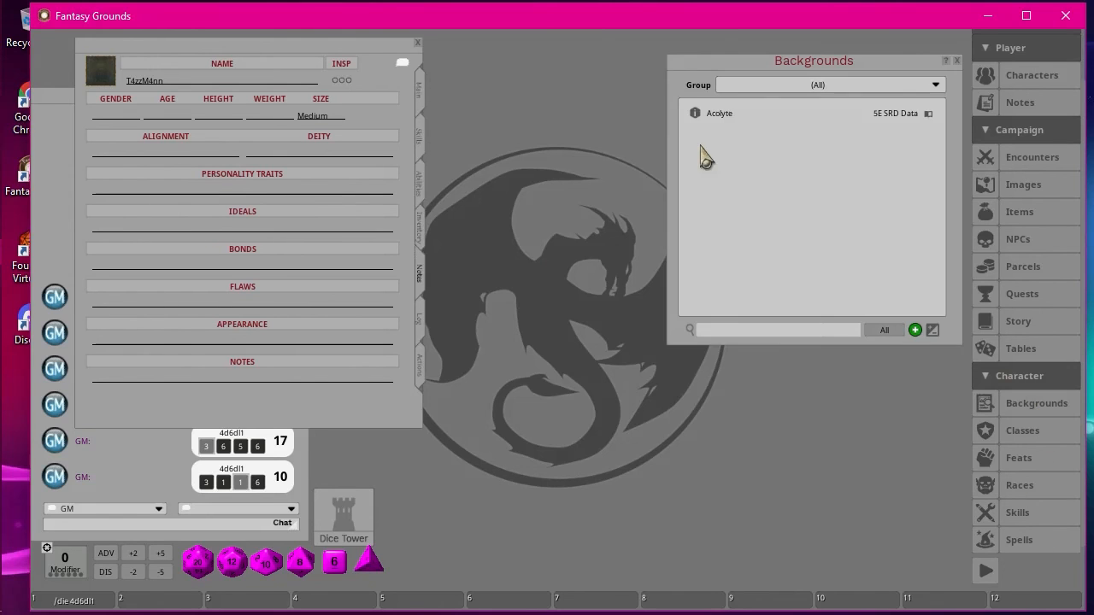
click(723, 122)
scroll(718, 201, down, 4)
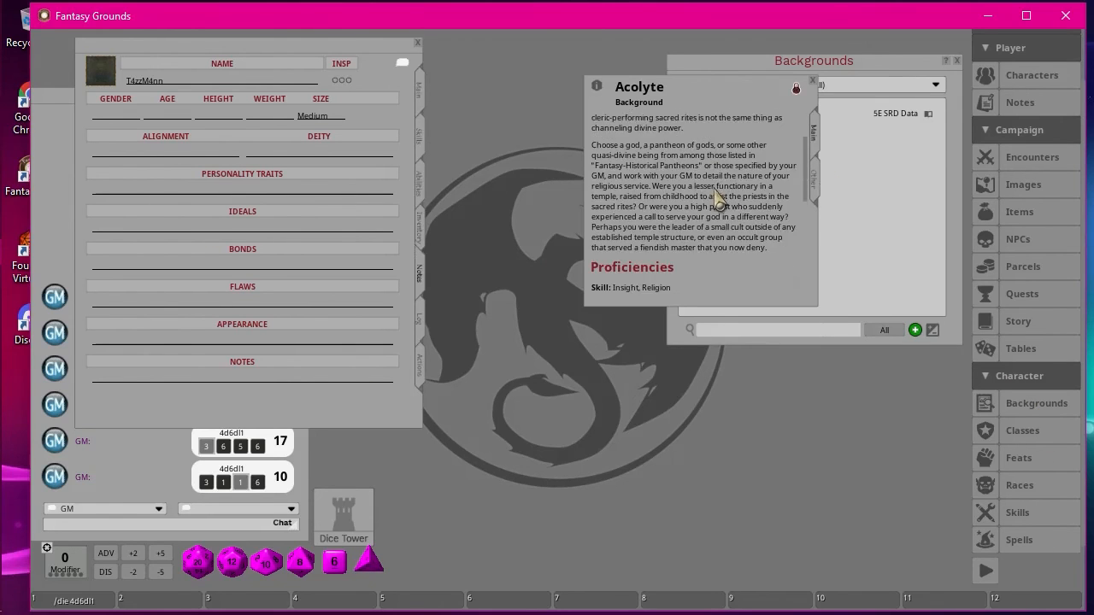
scroll(718, 201, down, 3)
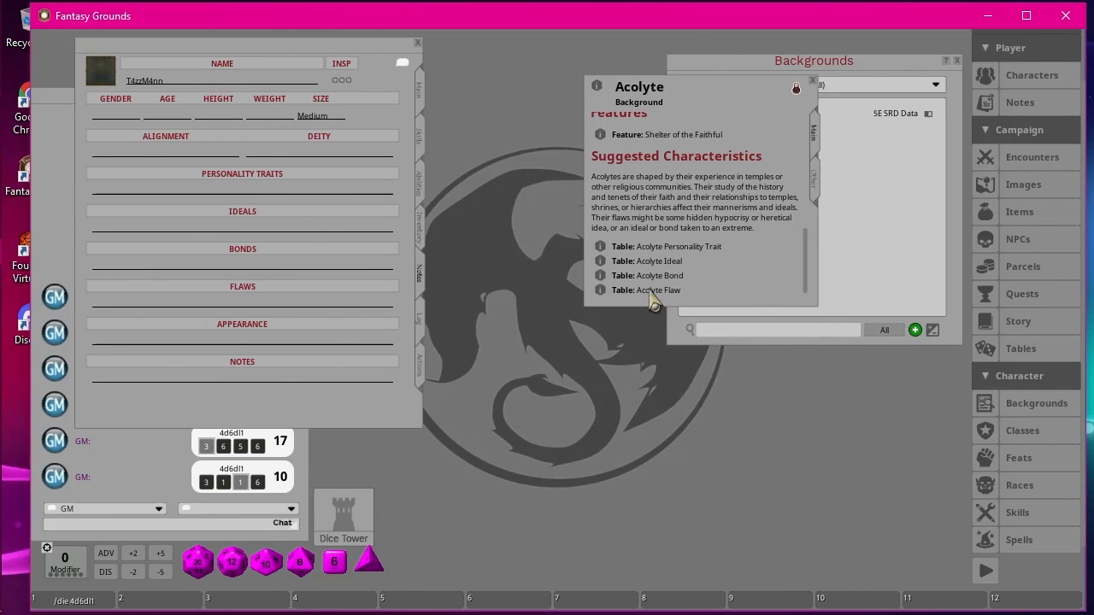
click(813, 82)
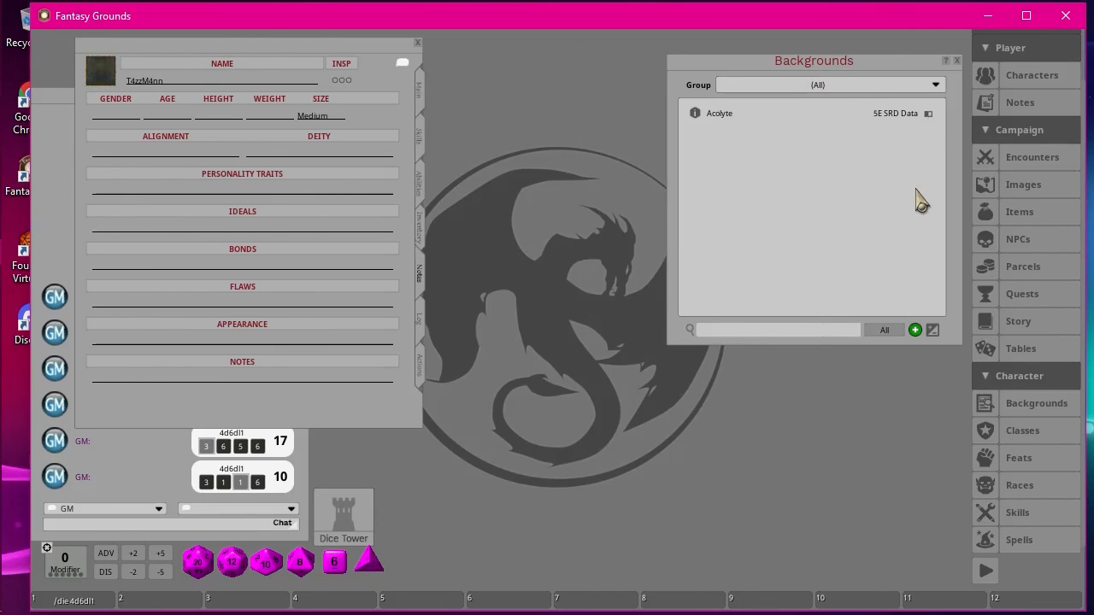
click(956, 61)
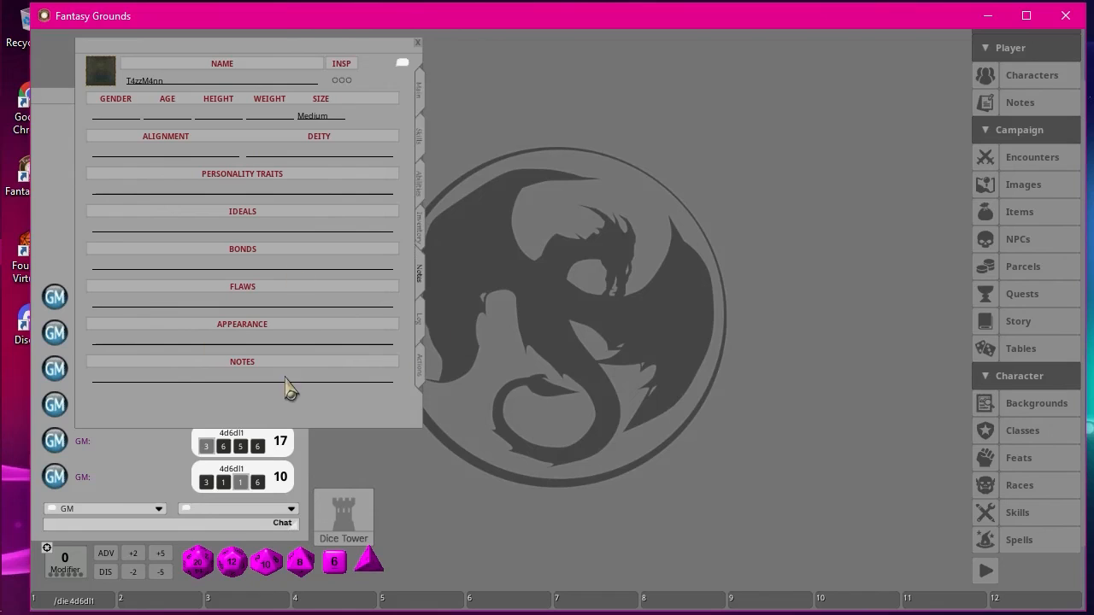
Step: Look at the character's log and set the ammo of the Crossbow, Light to 20 in the character's actions
click(419, 320)
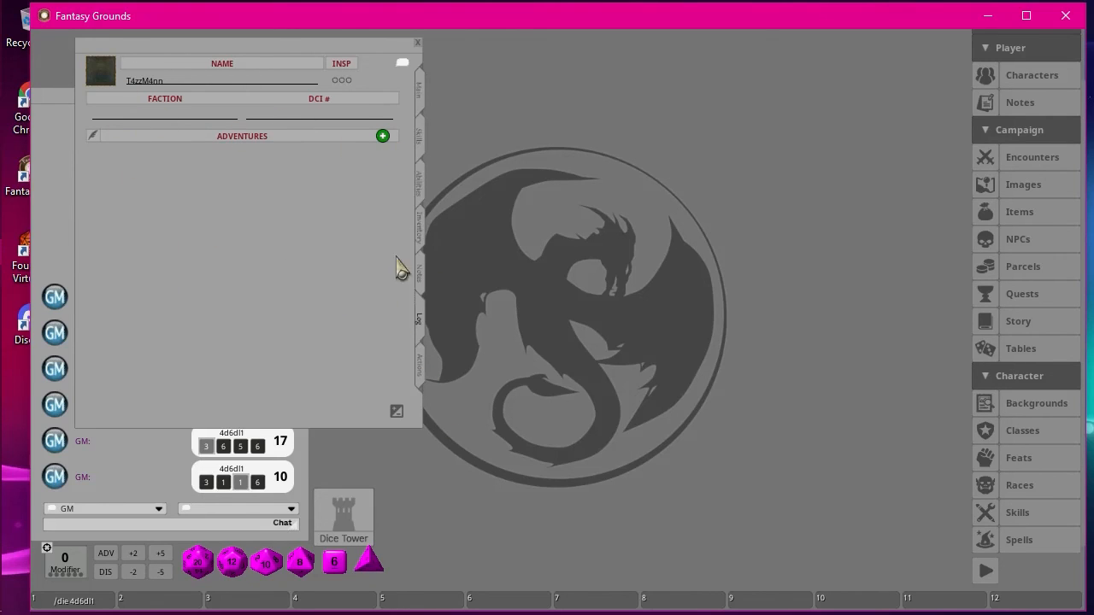
click(420, 366)
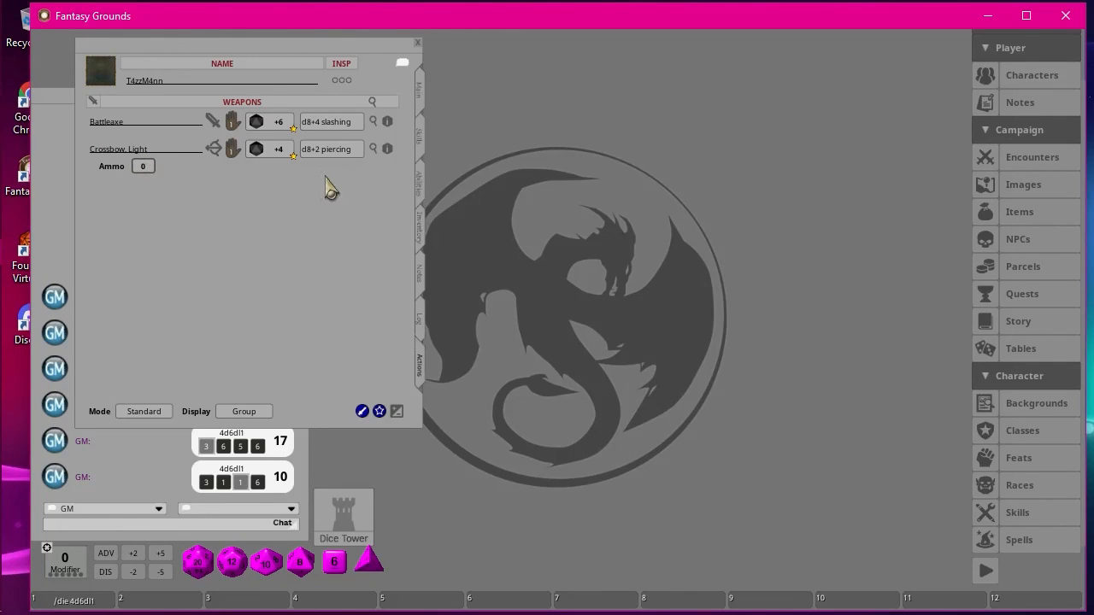
text(20)
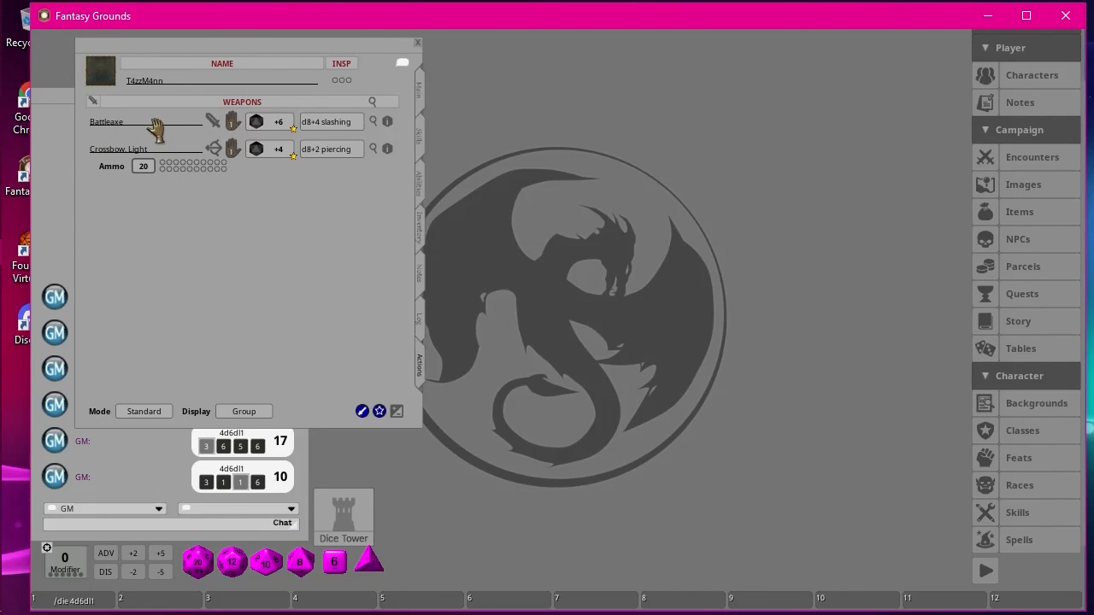
Step: Cycle the Battleaxe's grip through two-handed and off-hand, and return it to one-handed
click(233, 123)
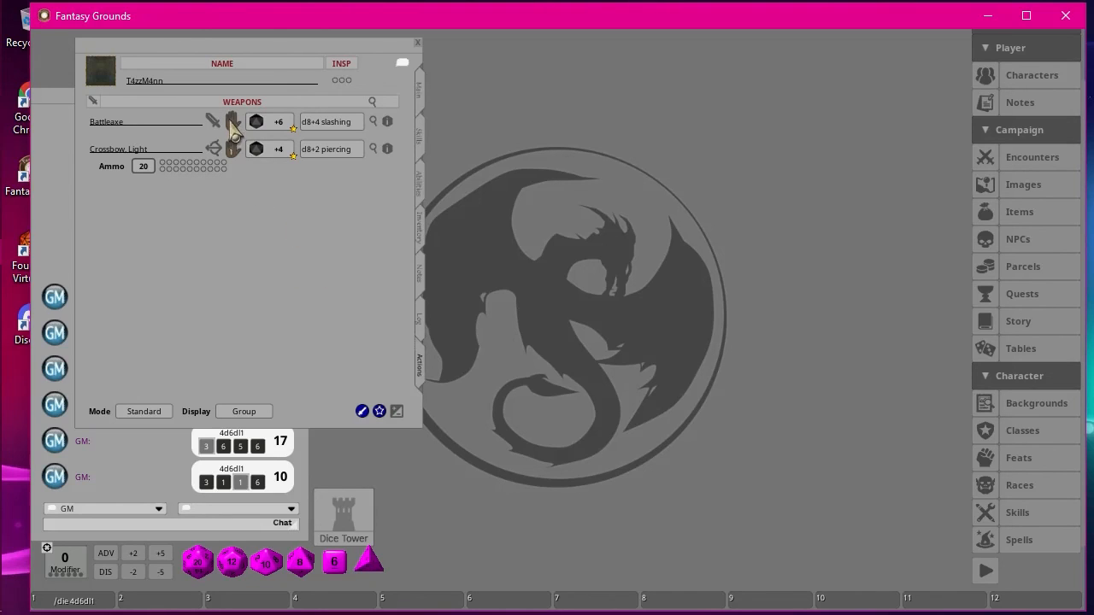
click(232, 122)
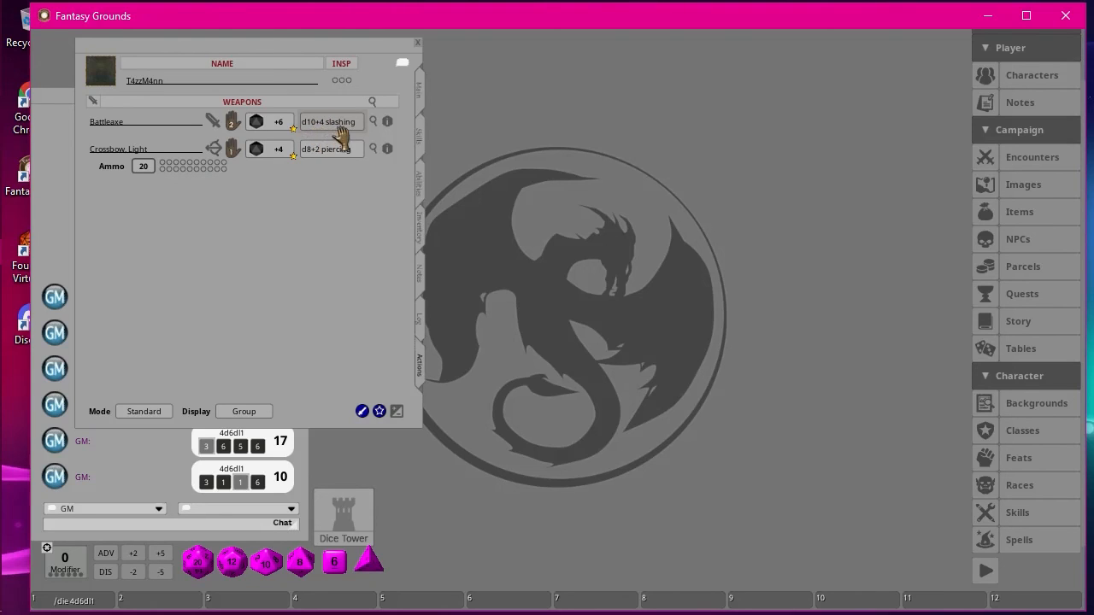
click(231, 121)
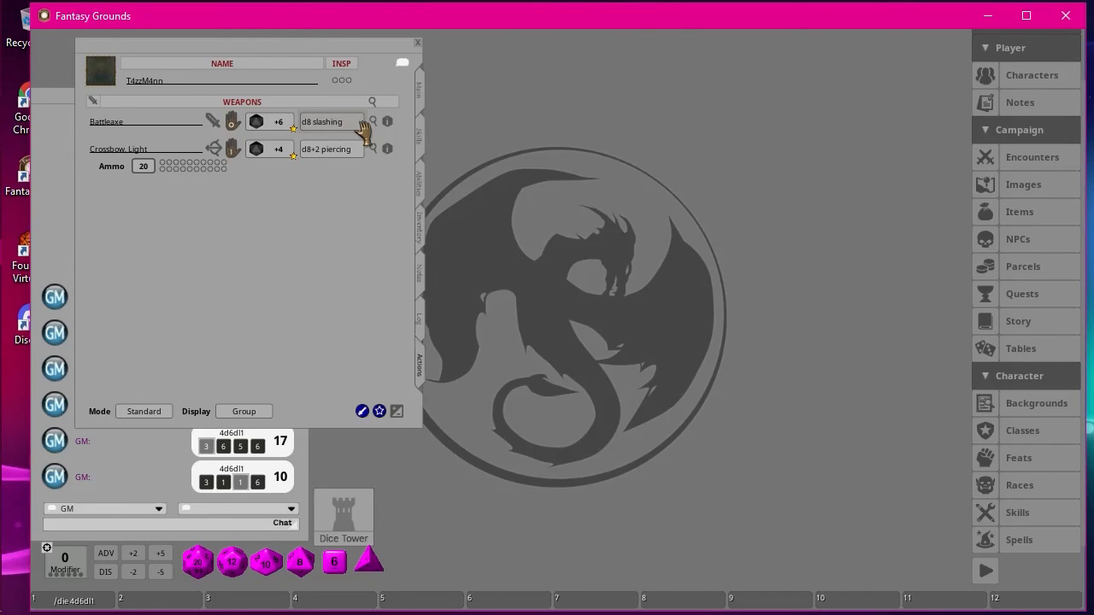
click(231, 124)
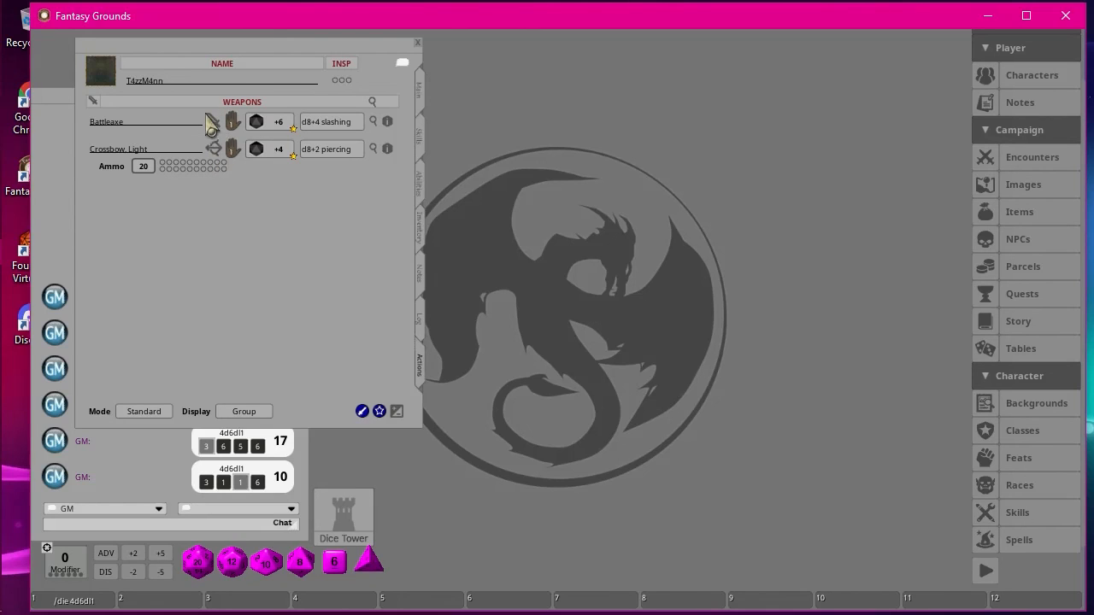
Step: Switch the Battleaxe's attack type to thrown and return it to melee
click(215, 121)
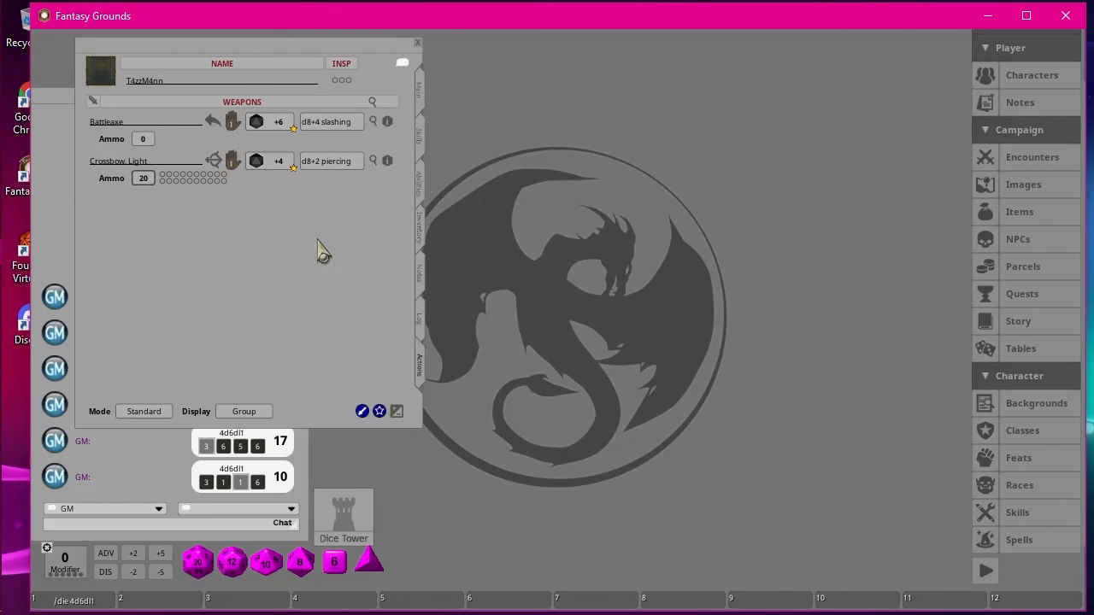
click(216, 124)
click(216, 123)
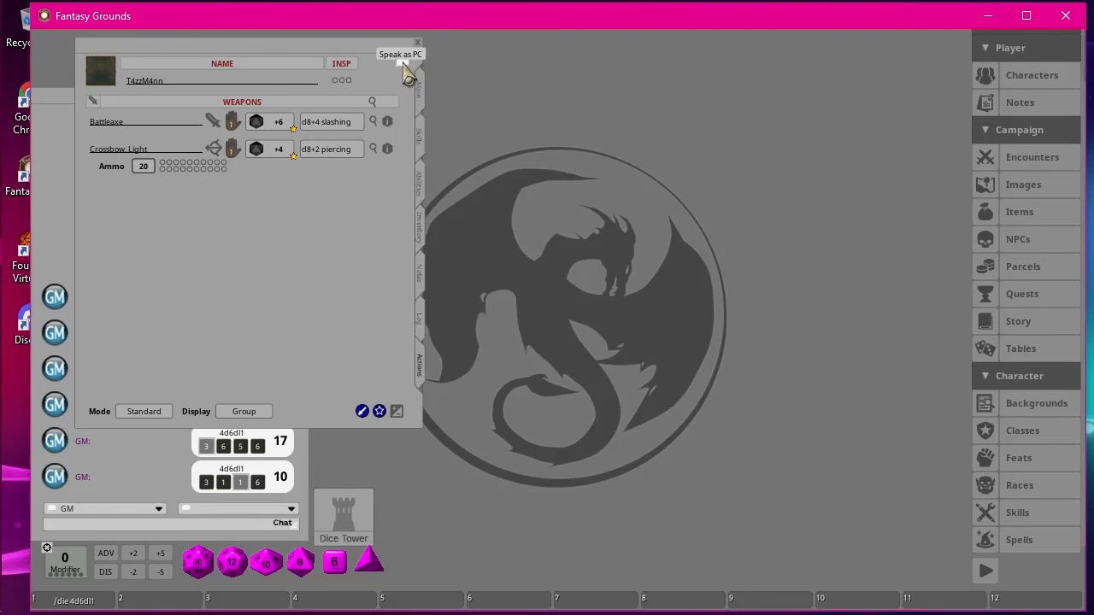
Step: Move the character sheet clear of the chat window so the dice rolls are uncovered
drag(340, 47, 584, 46)
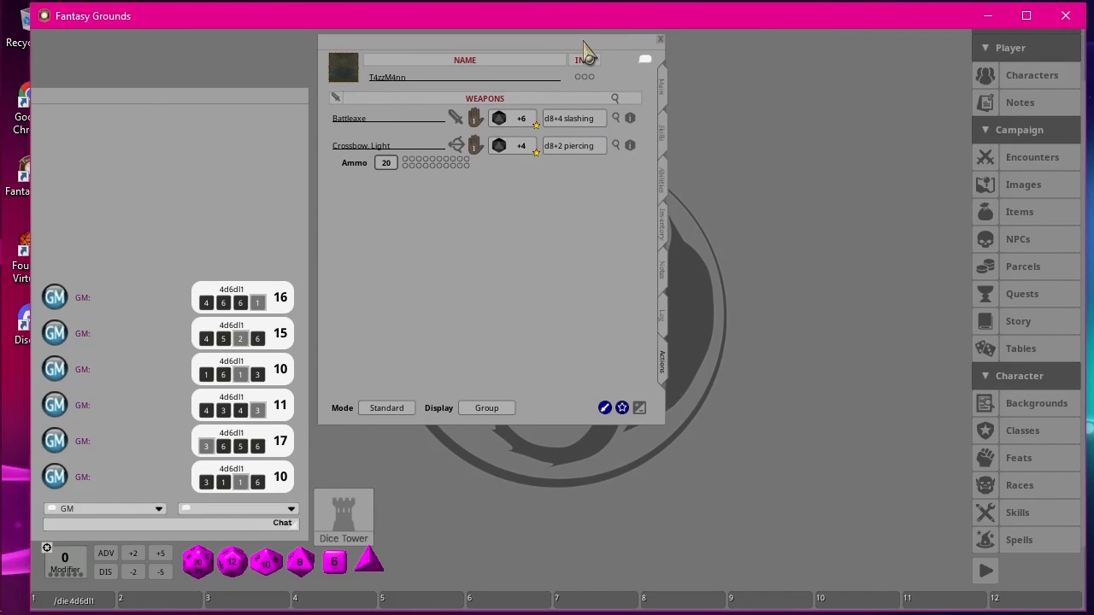